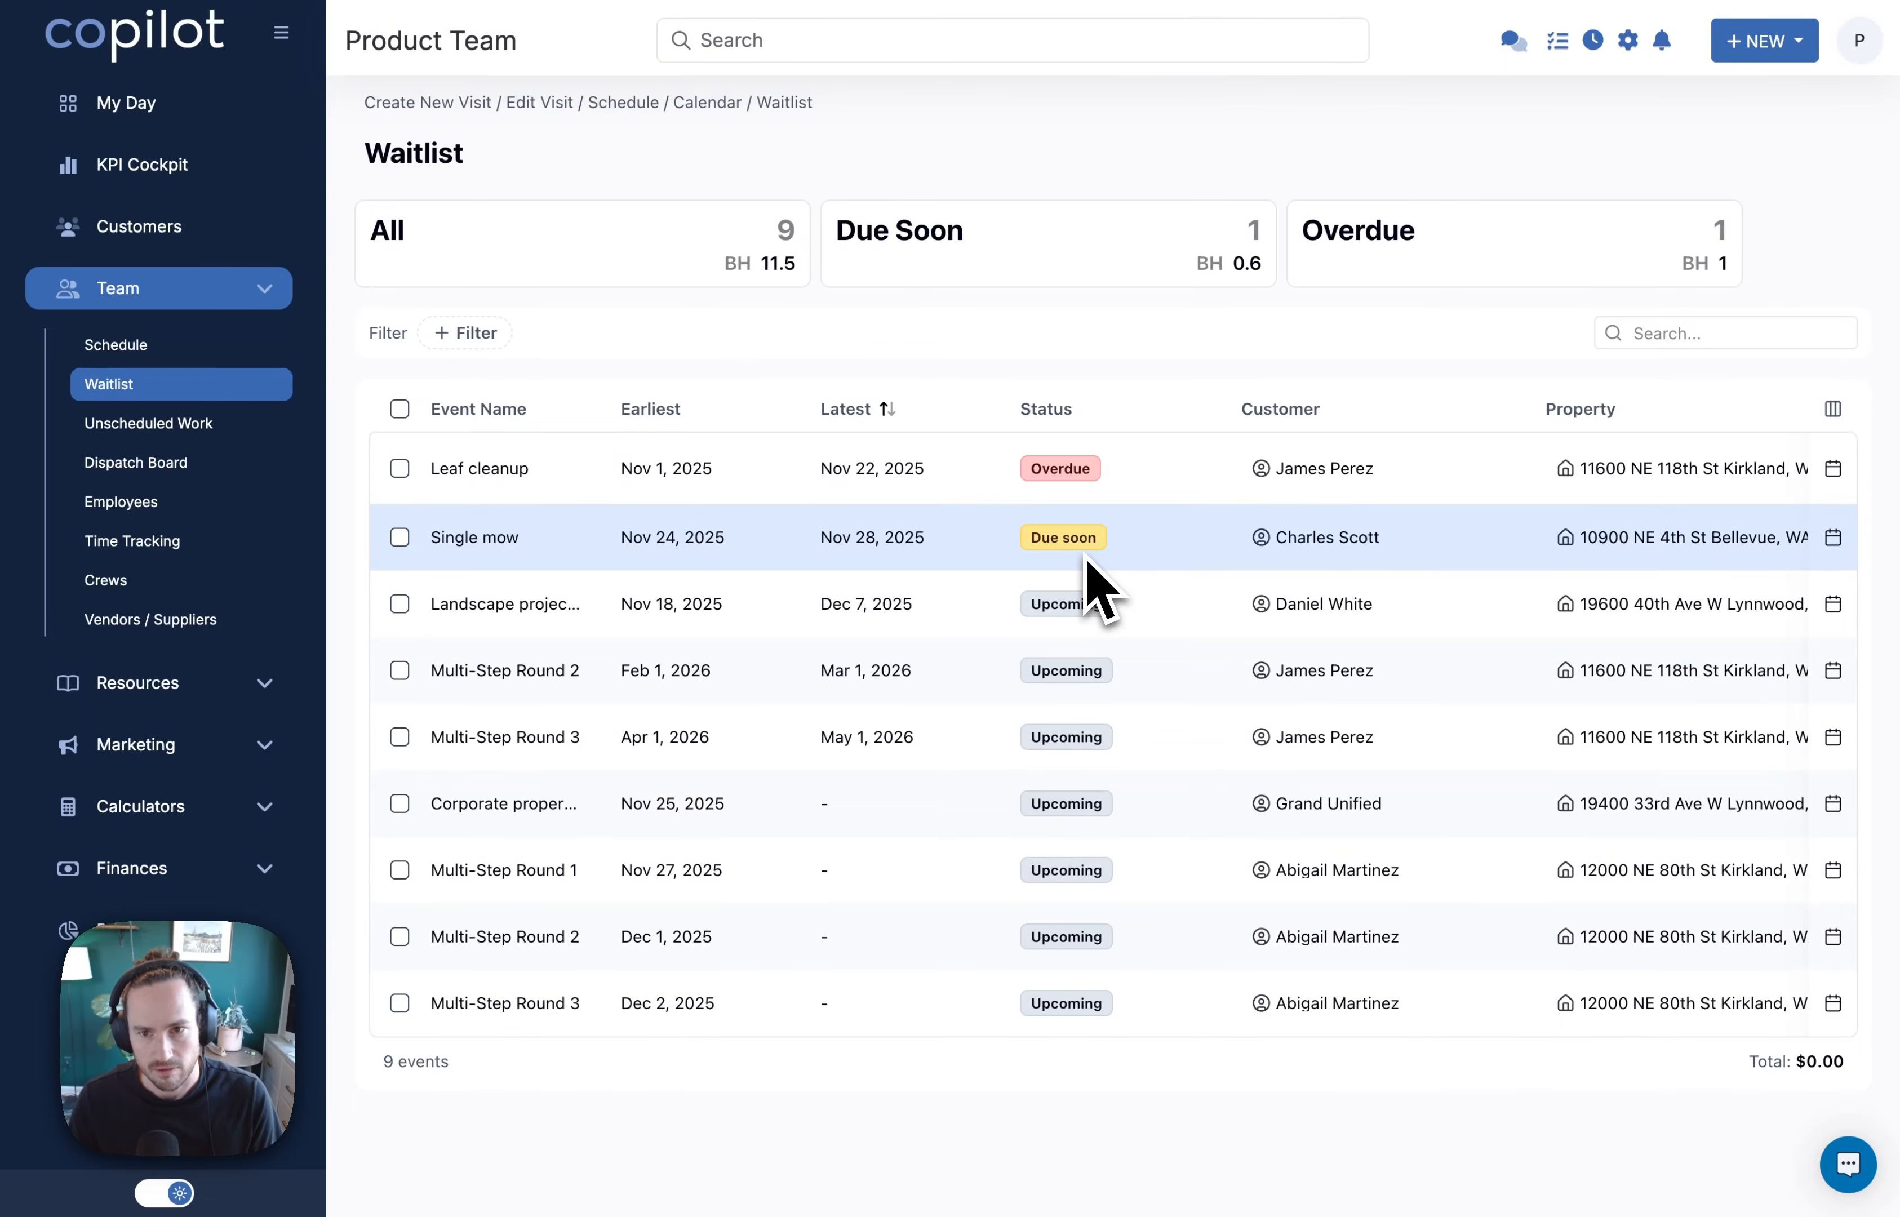
Step: Create a new visit titled "New waitlist event" and assign an existing customer to it
click(1753, 44)
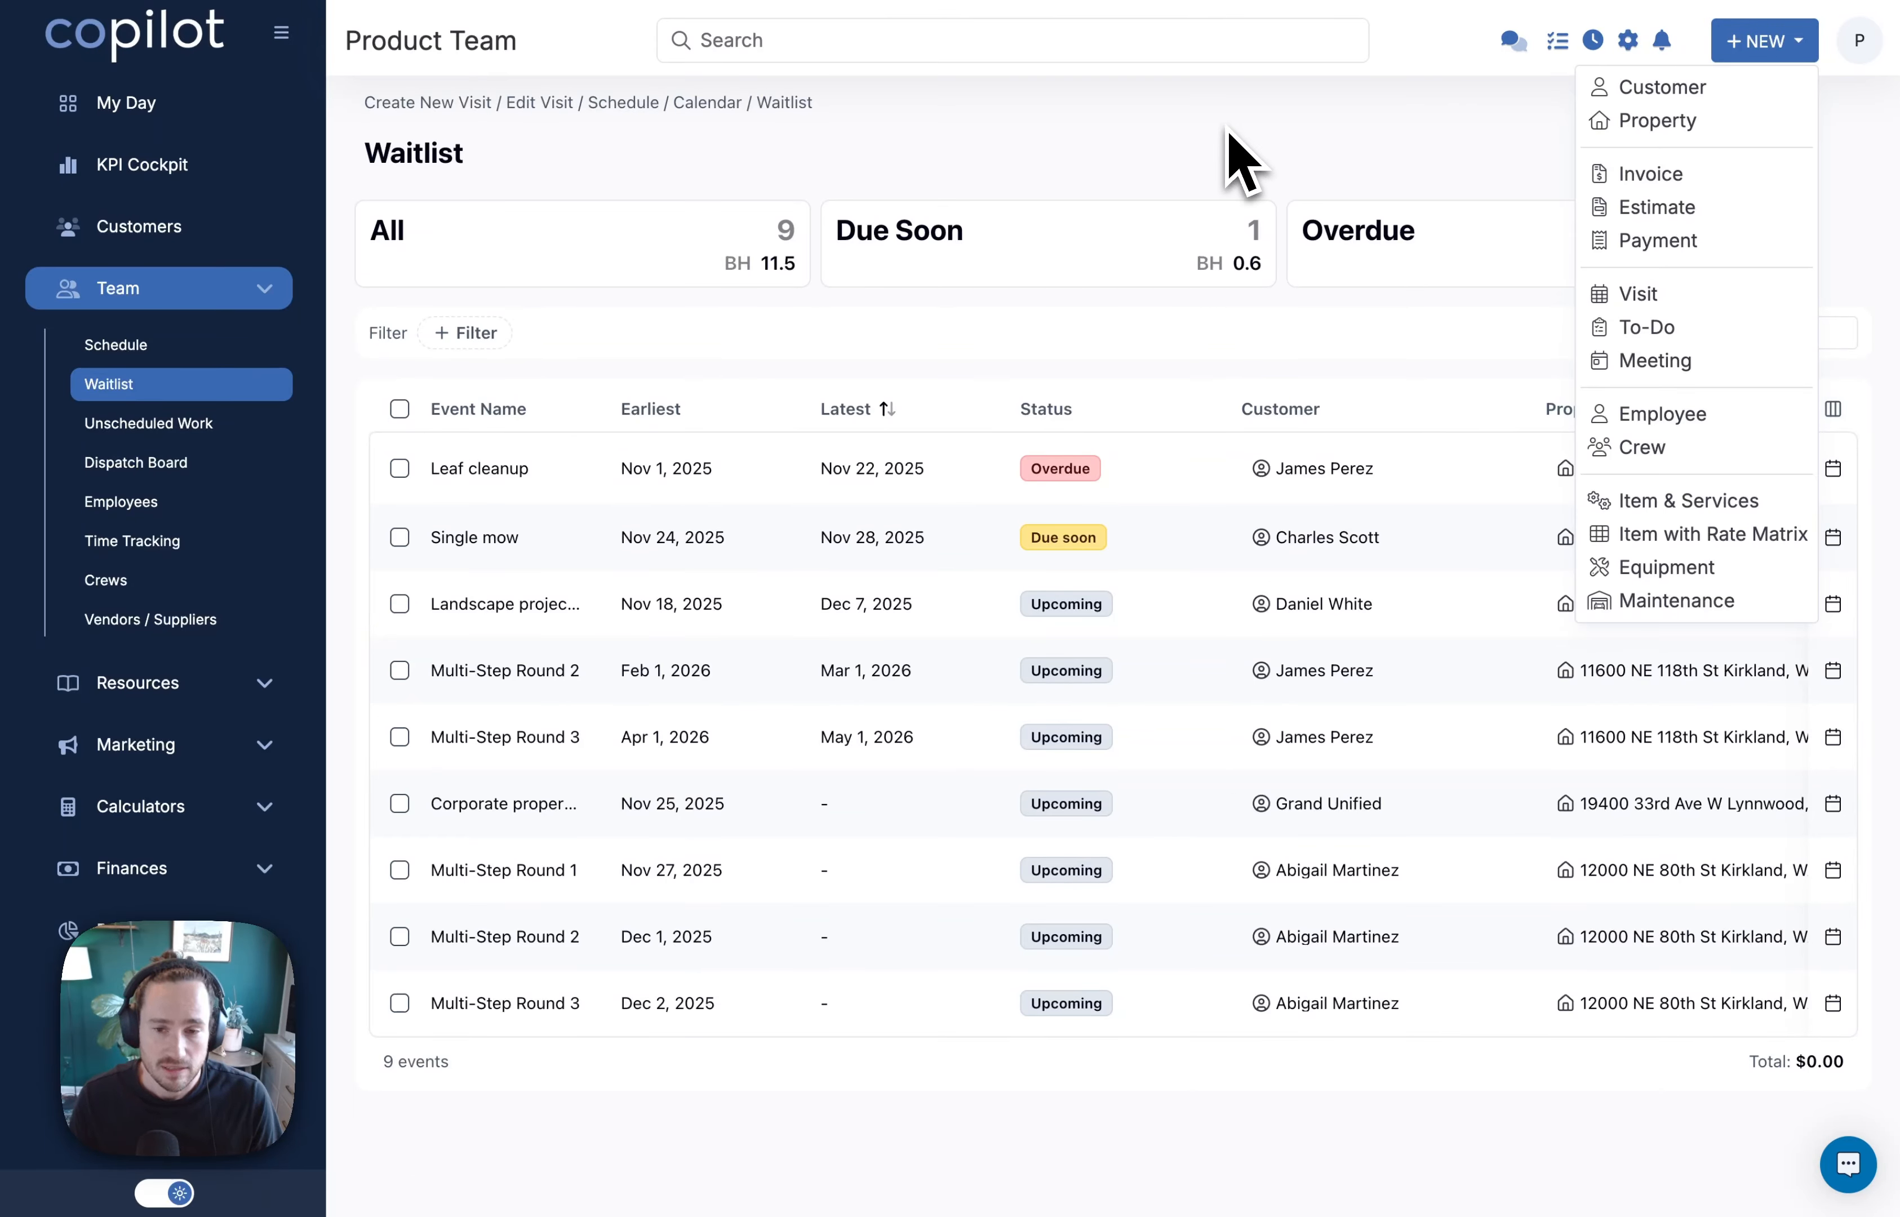
click(1771, 57)
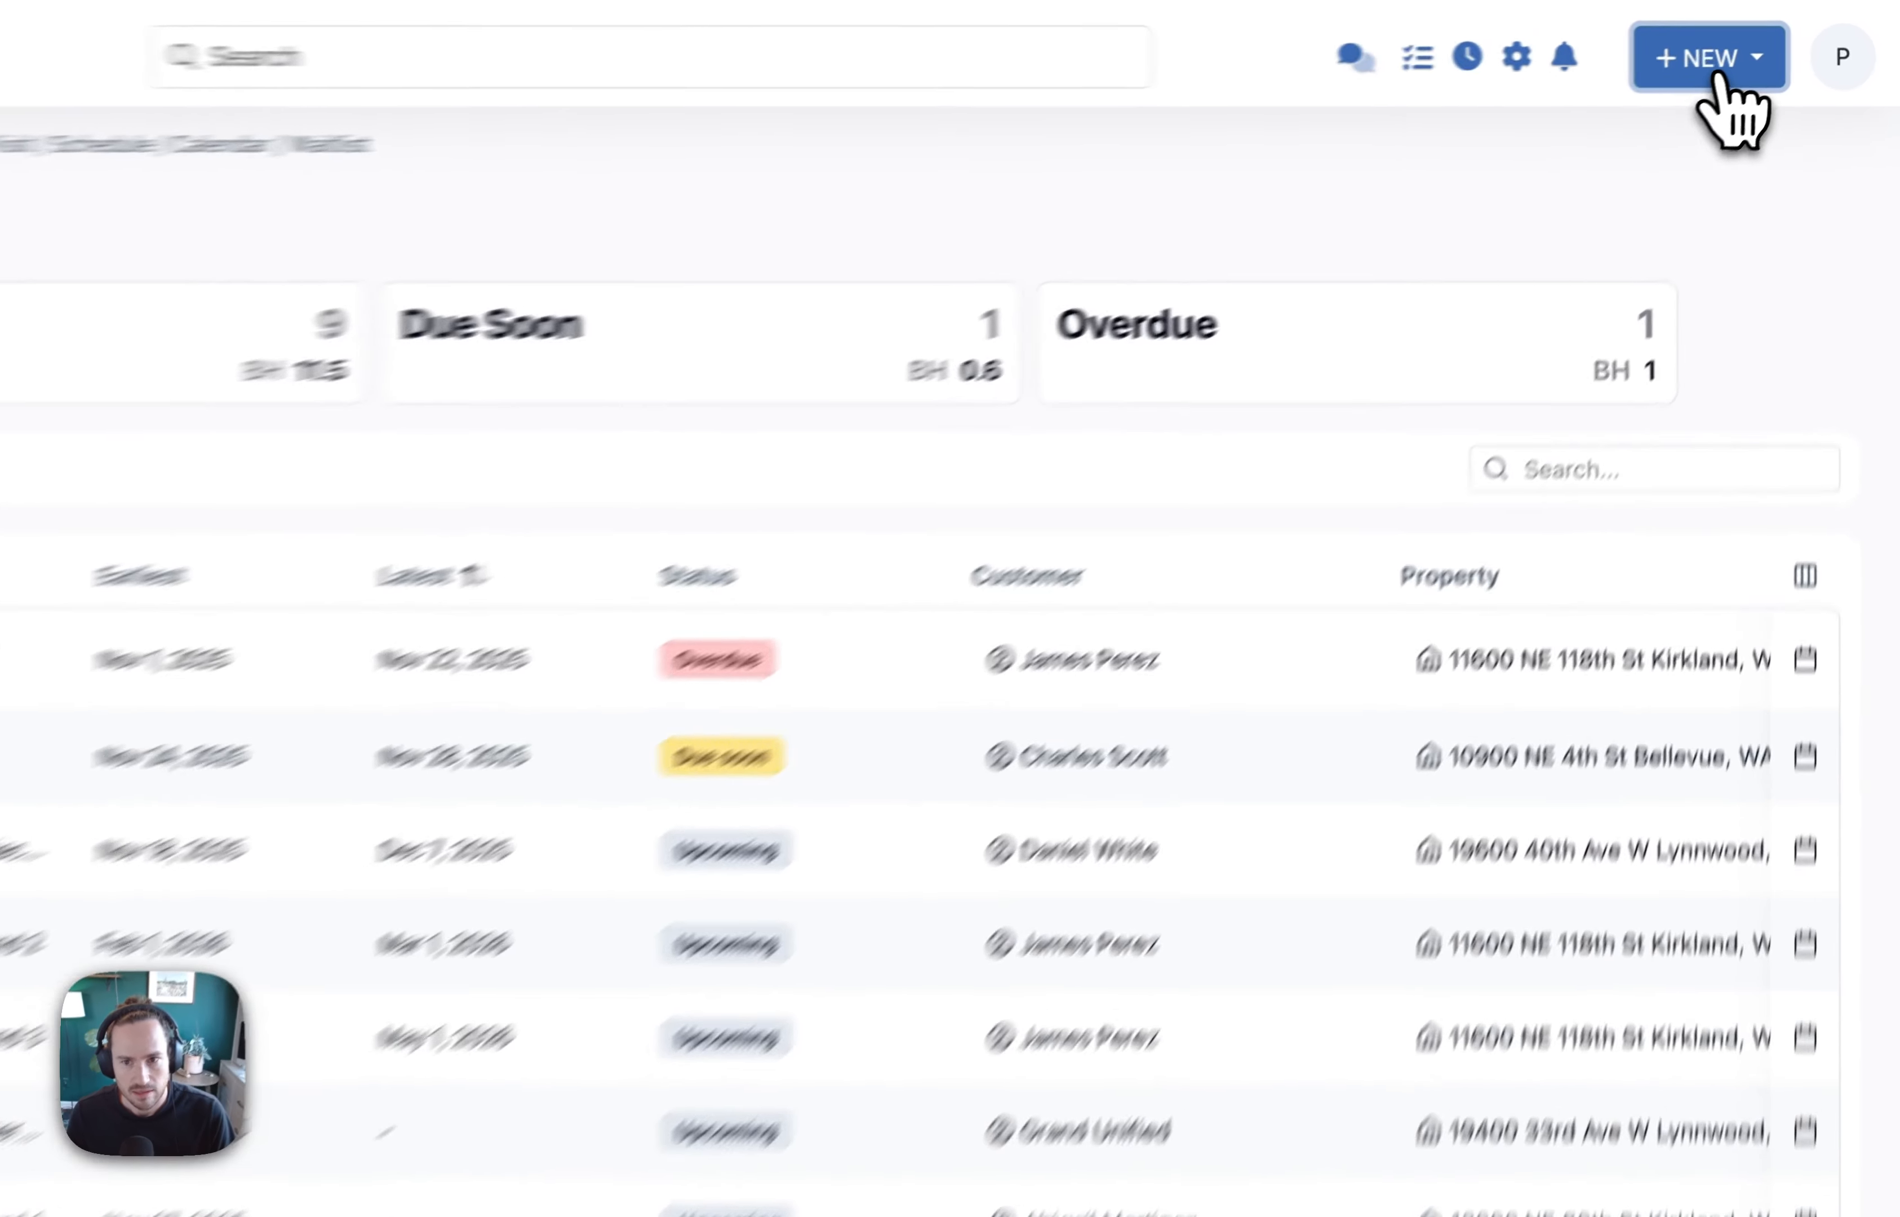
click(1776, 44)
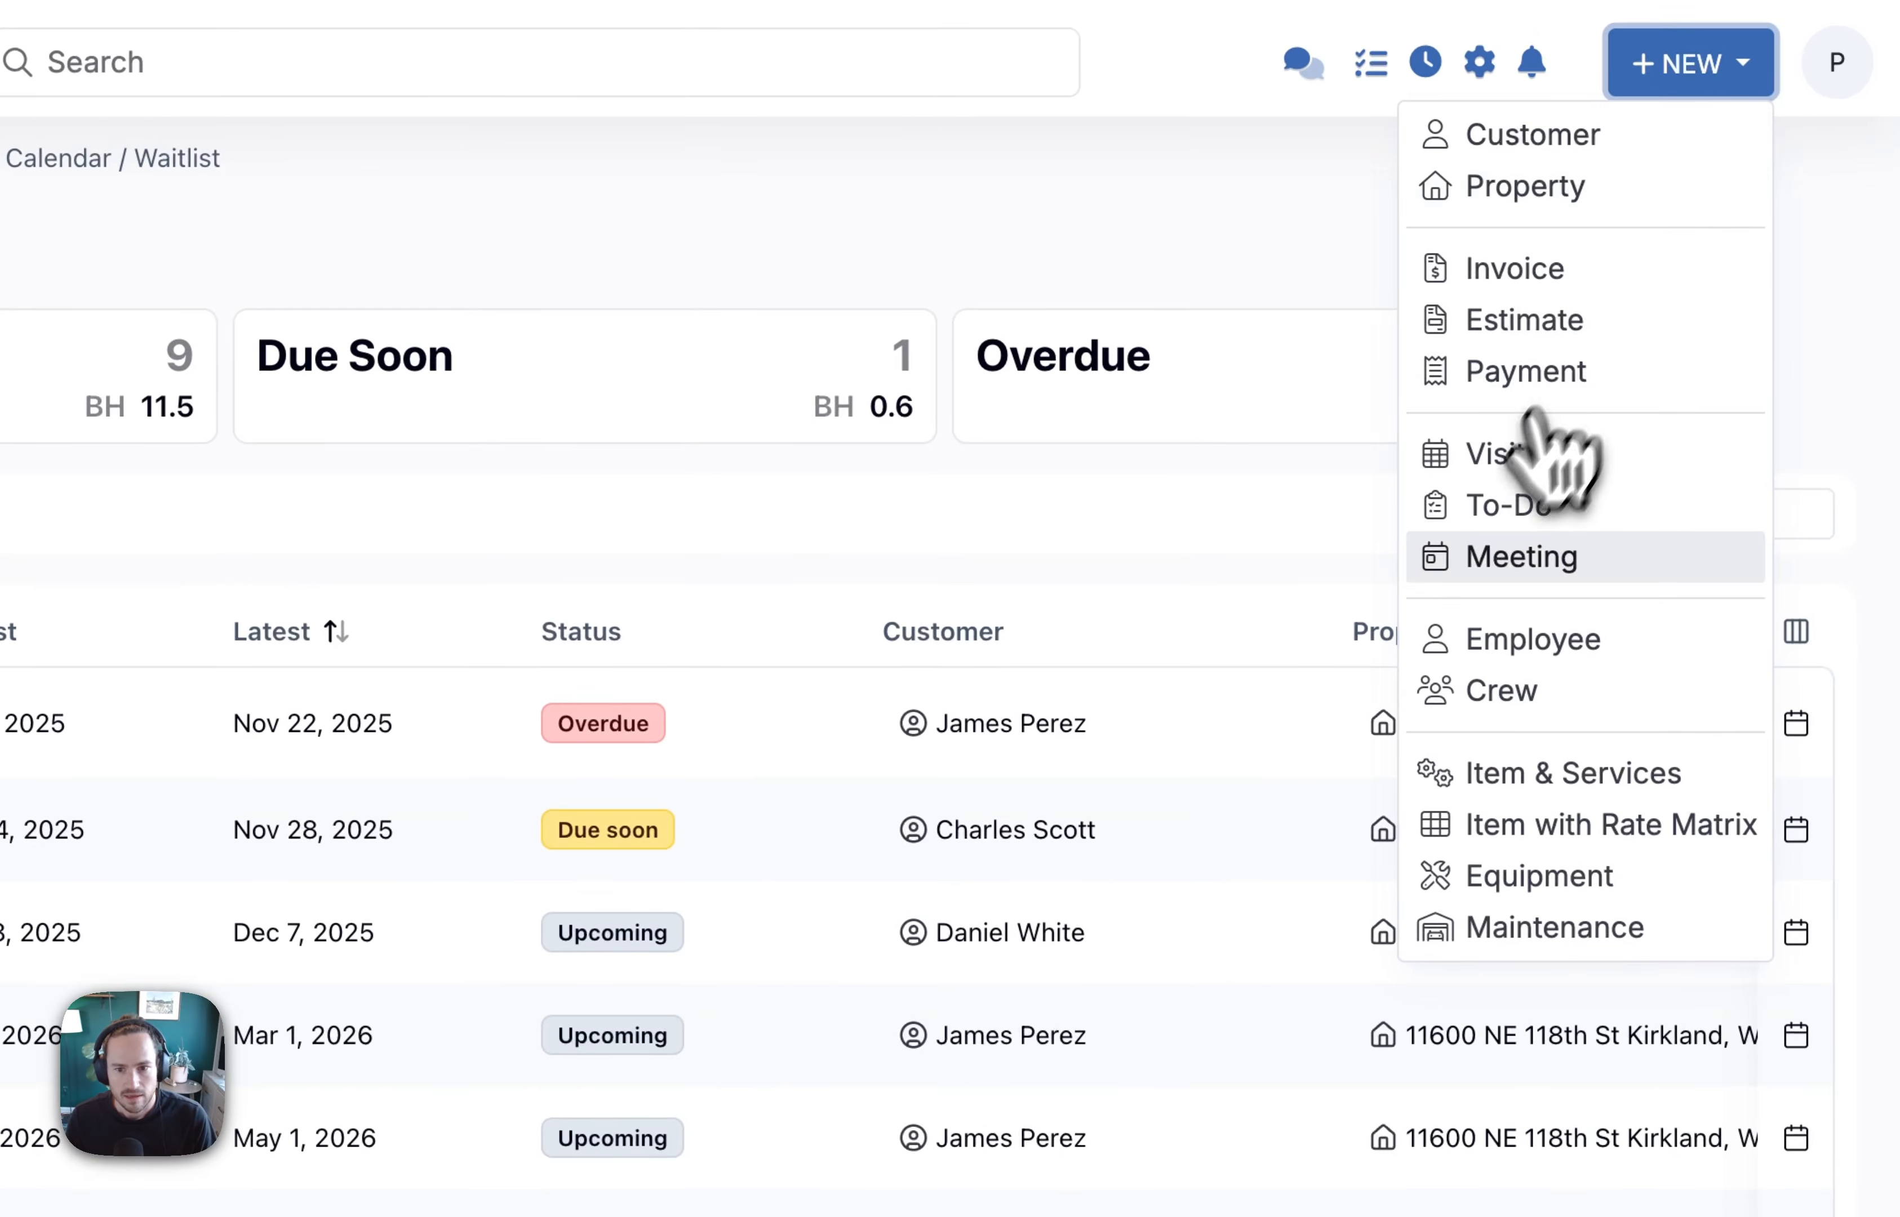
click(1490, 464)
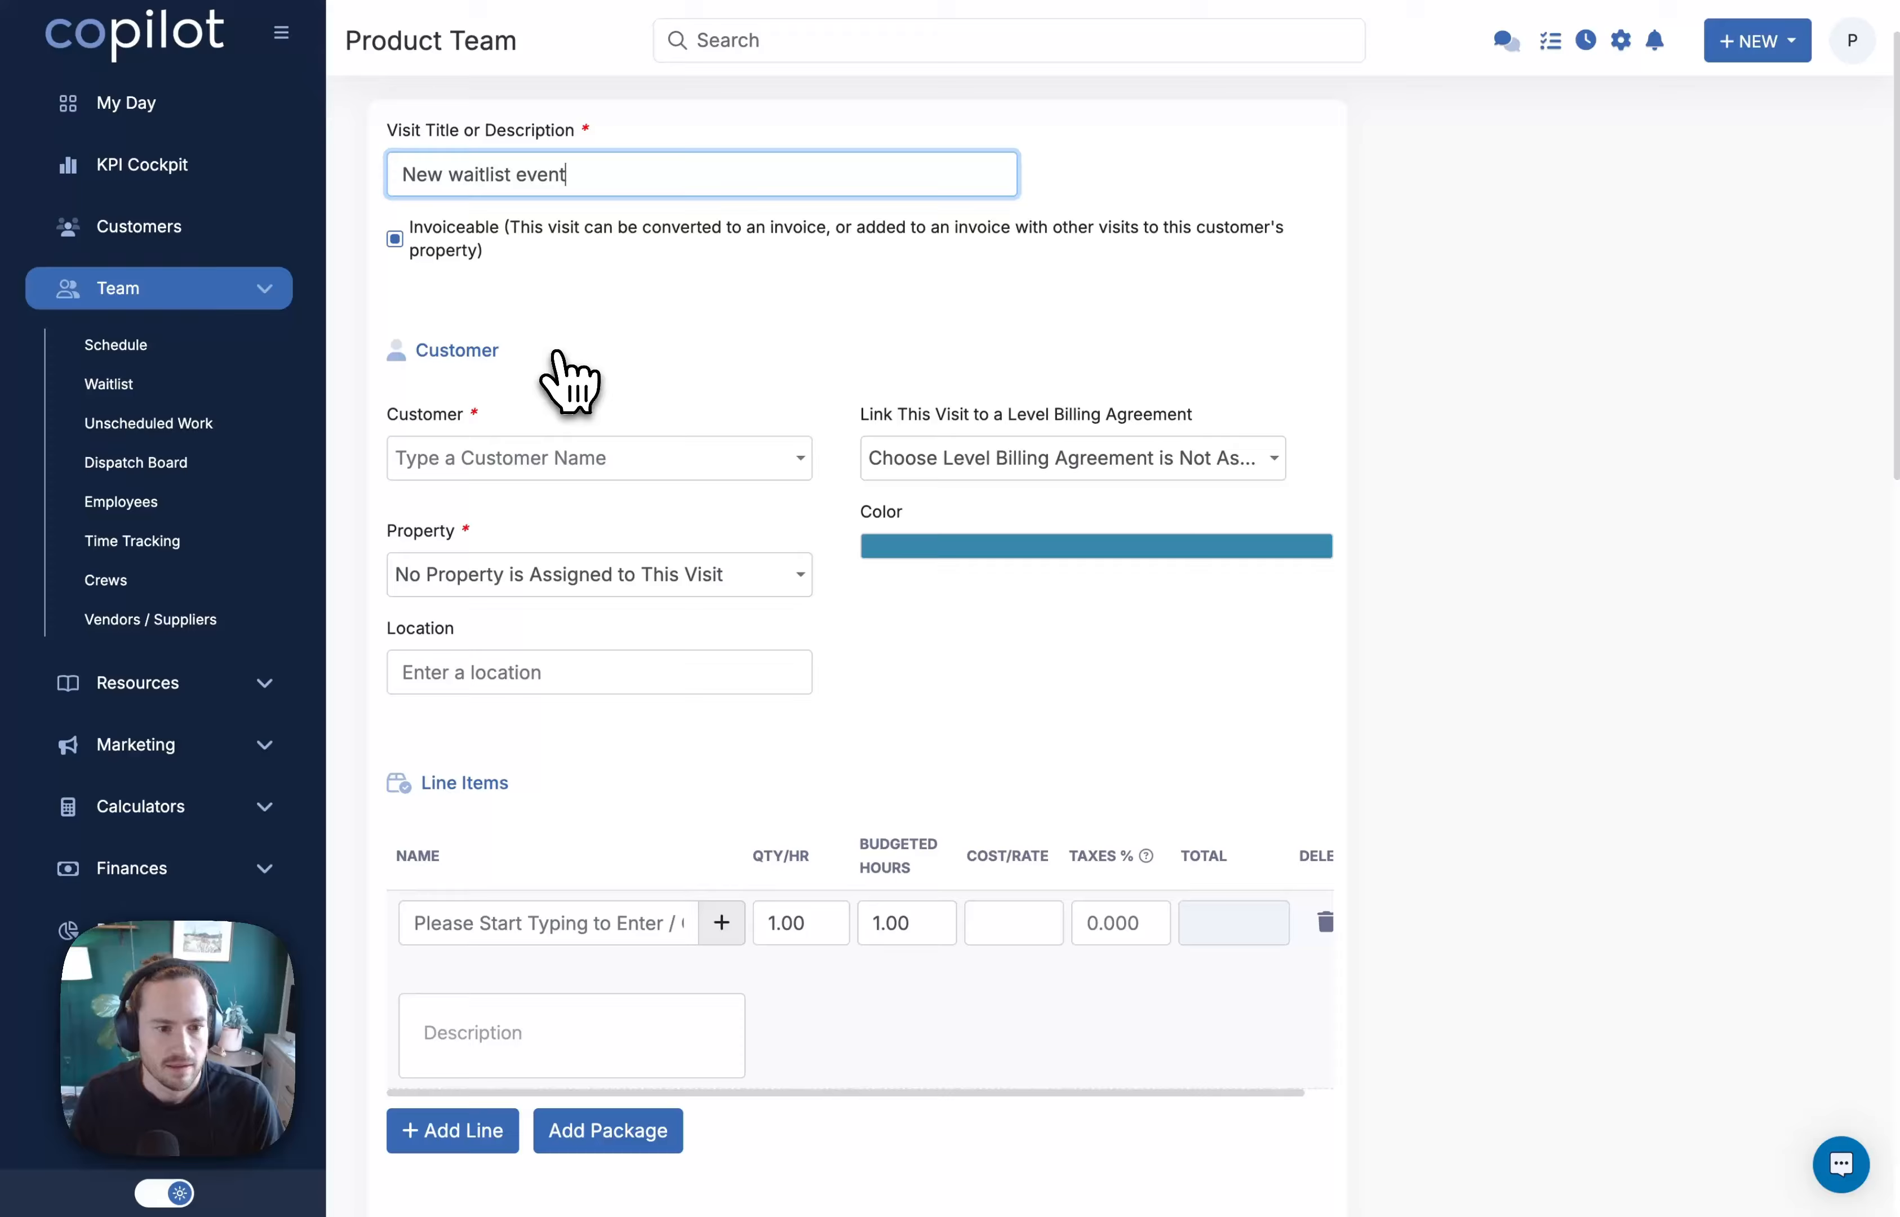
click(687, 458)
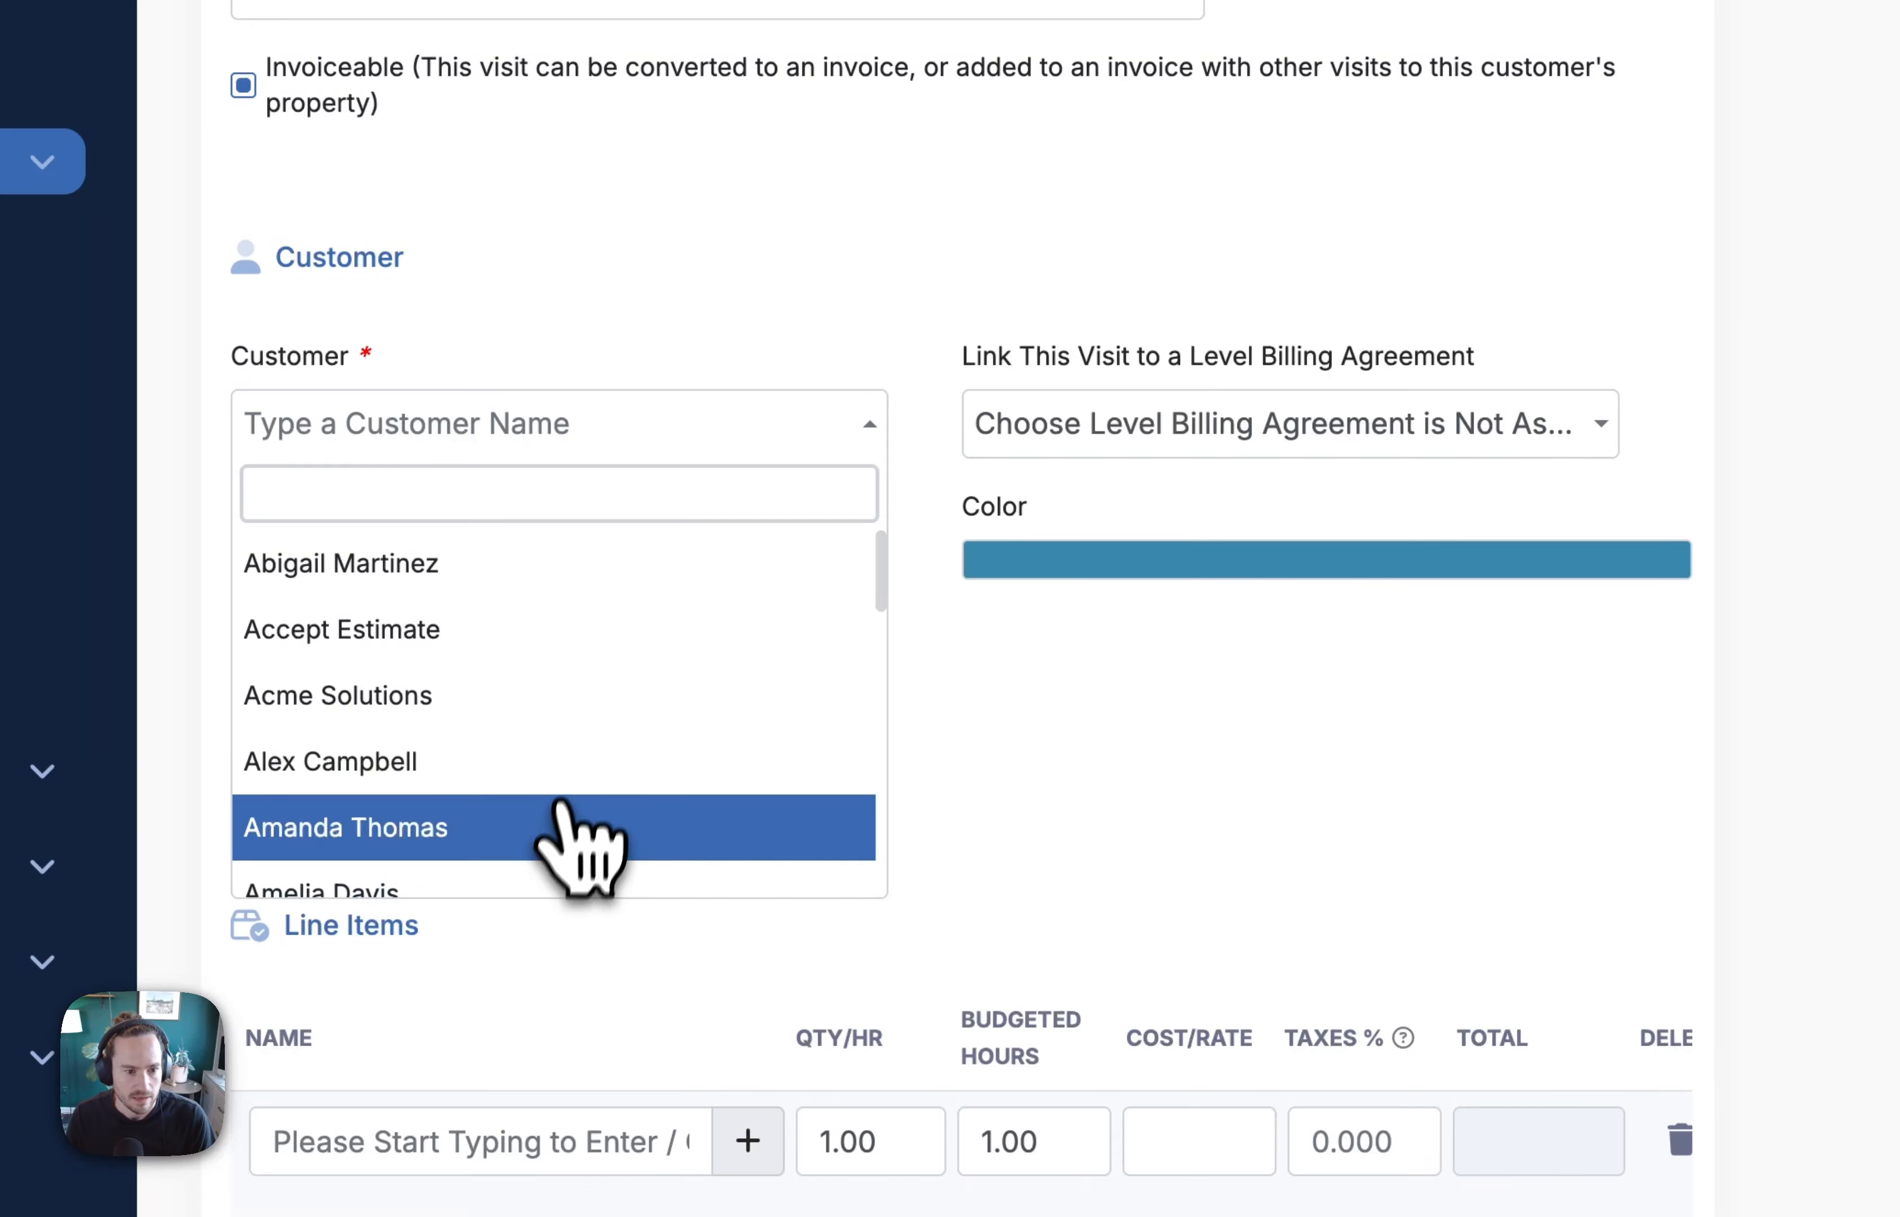
click(571, 779)
Step: Look up "mow" for the visit's first line item and pick a matching service
scroll(889, 816, down, 5)
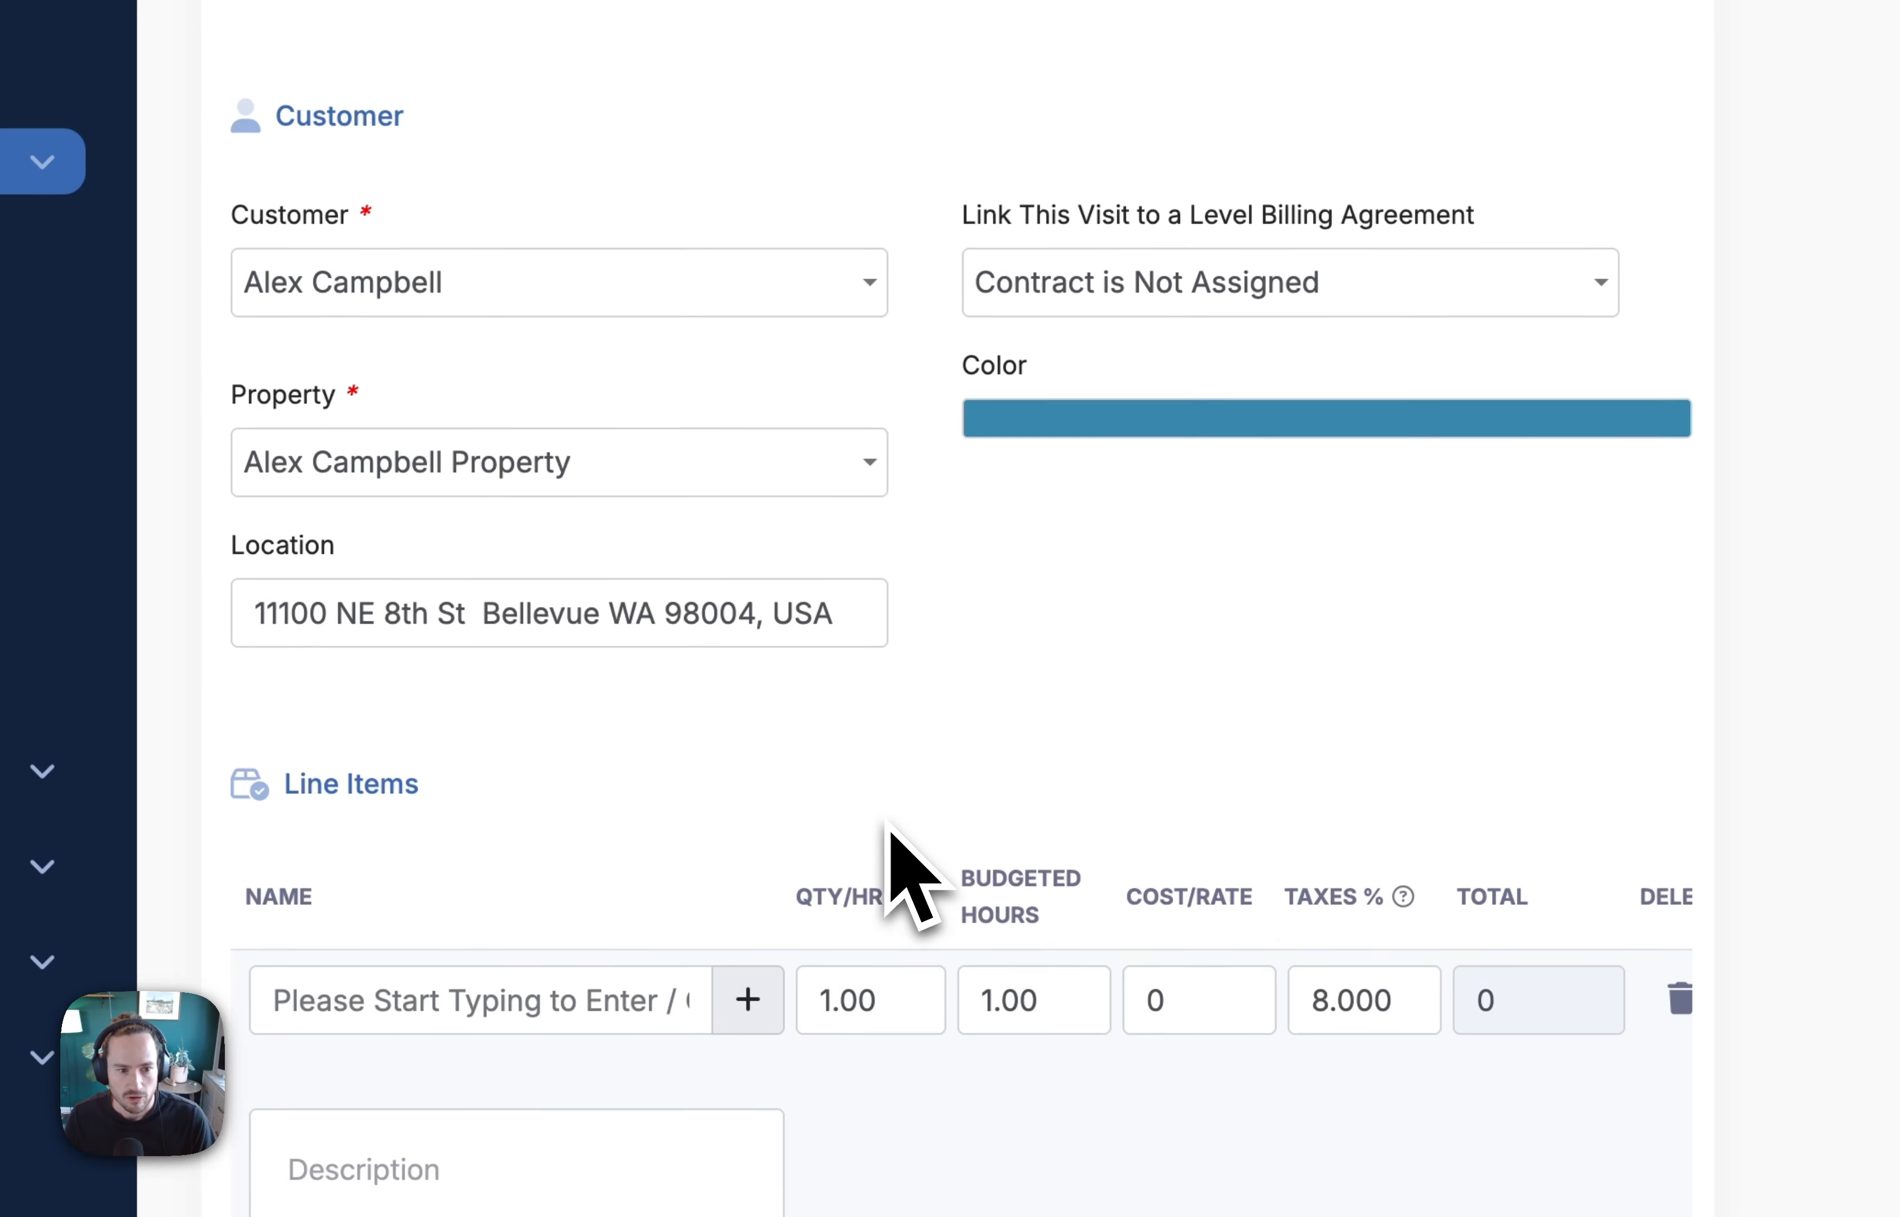
click(615, 789)
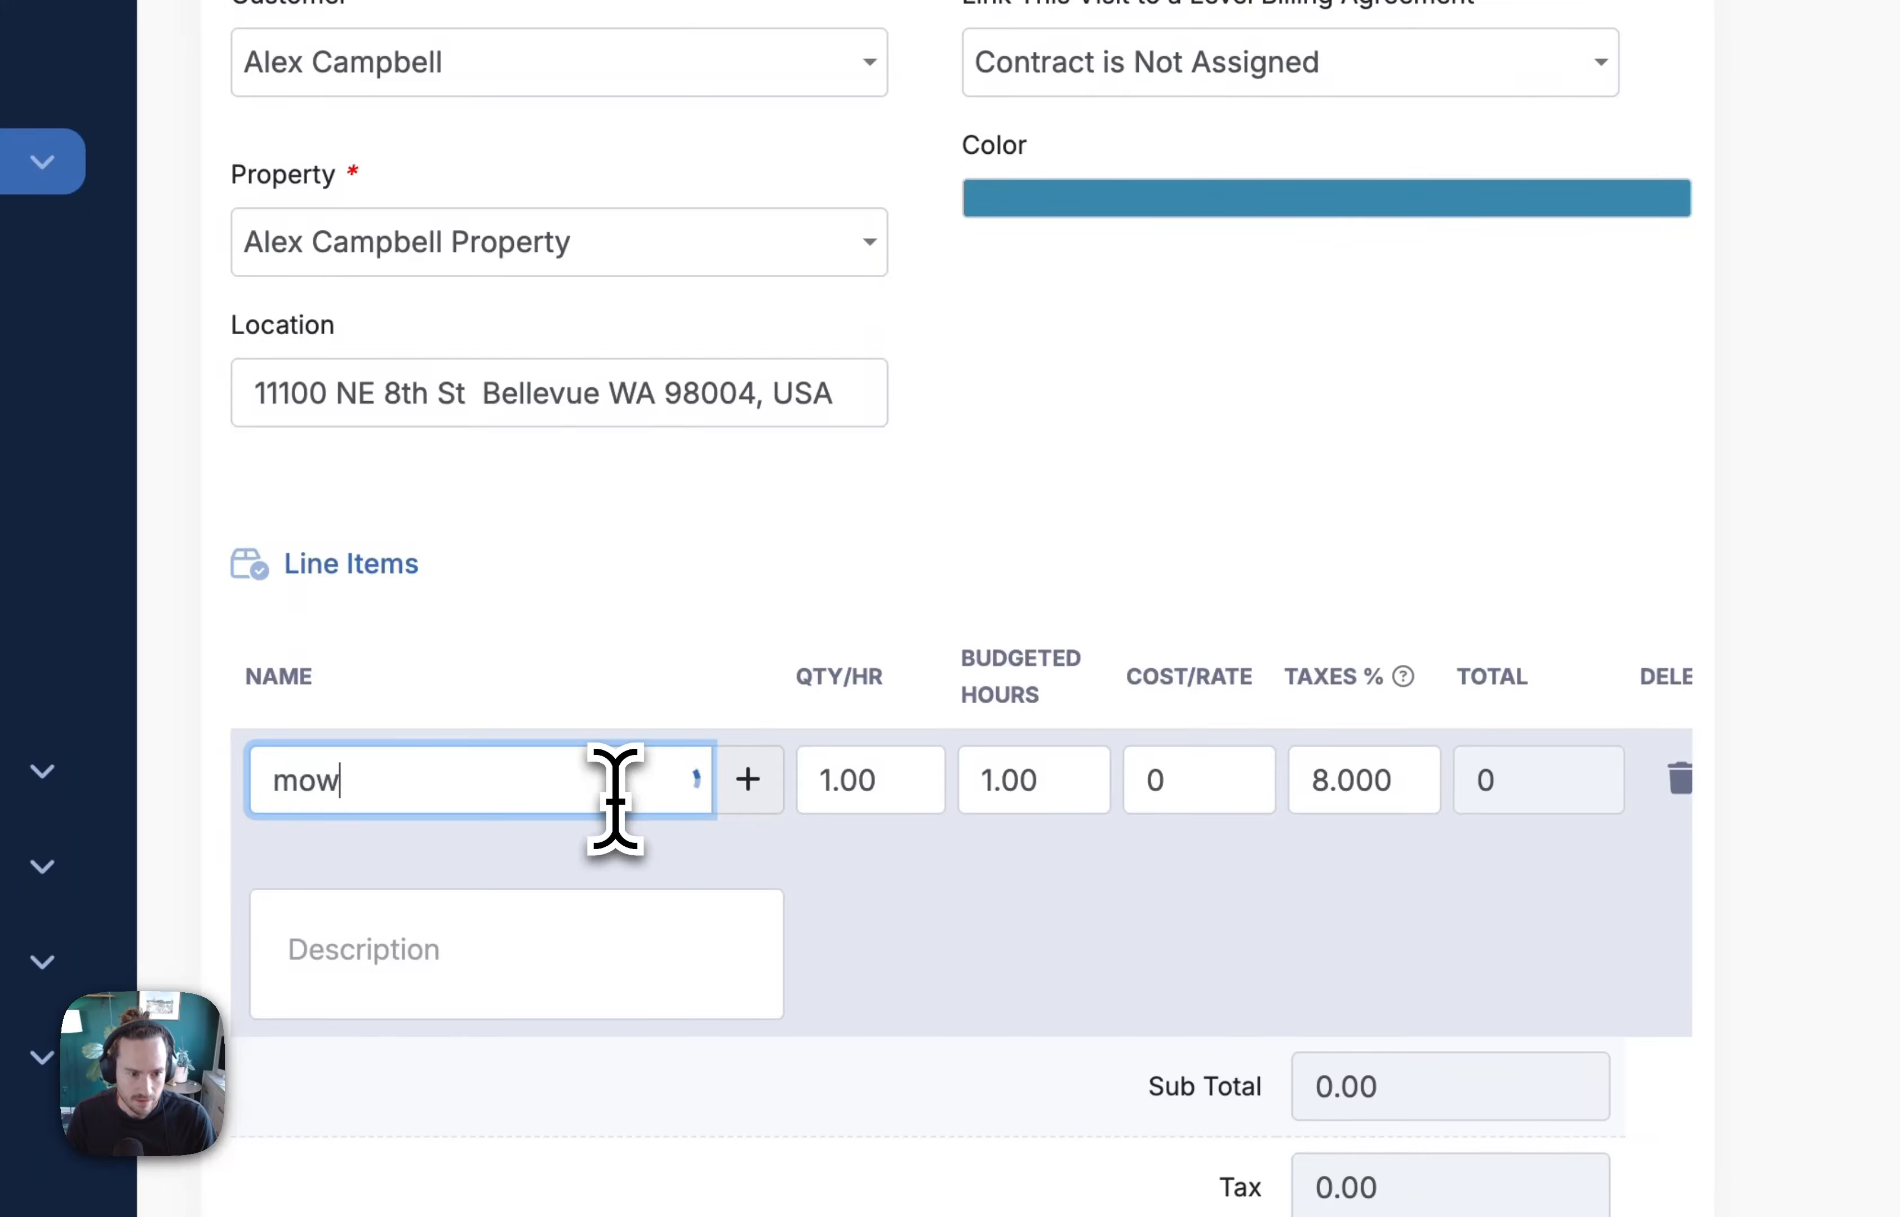
click(488, 856)
Step: Set the new visit's scheduling type to Add to Waitlist
scroll(1038, 1010, down, 10)
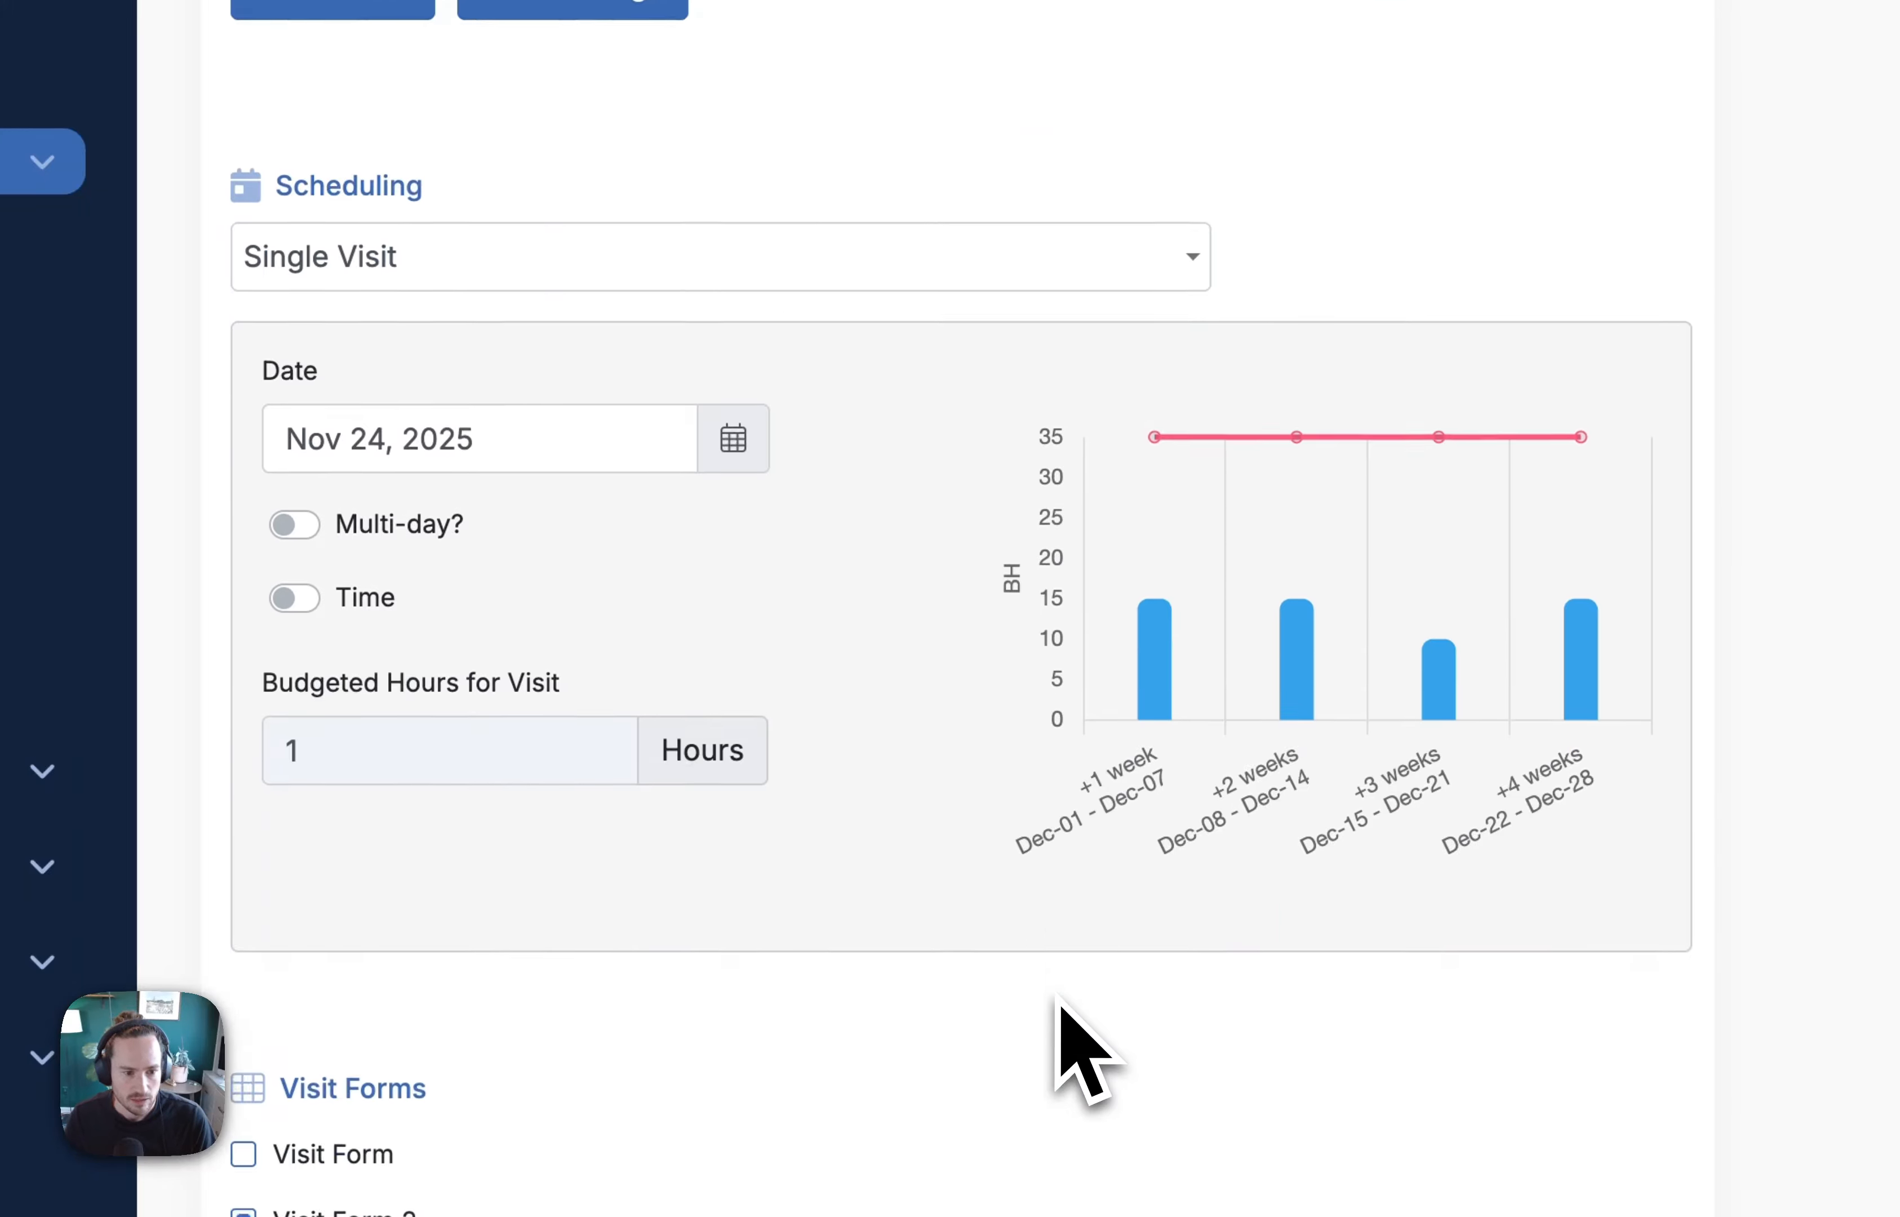
scroll(1060, 1034, down, 3)
scroll(1069, 1018, up, 3)
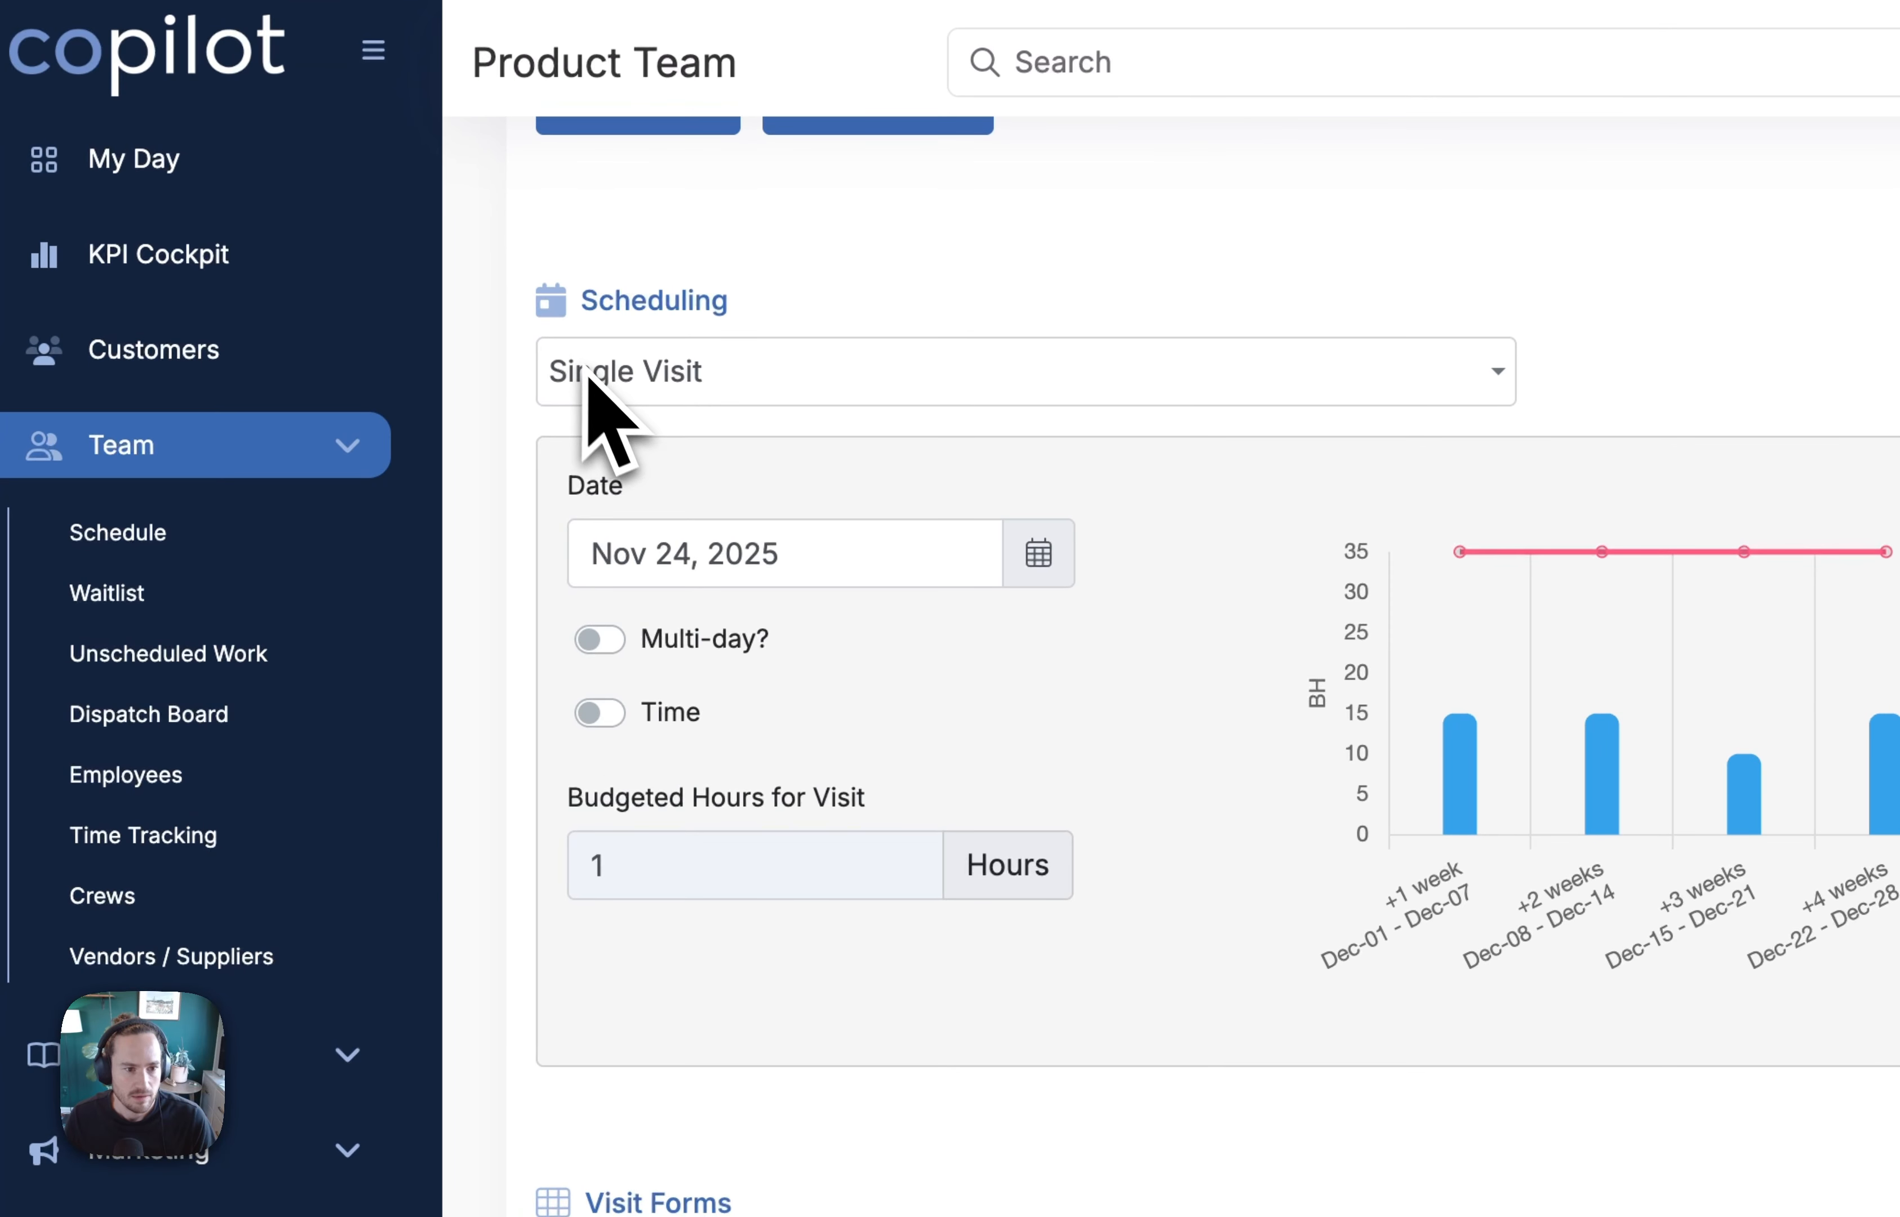
click(623, 385)
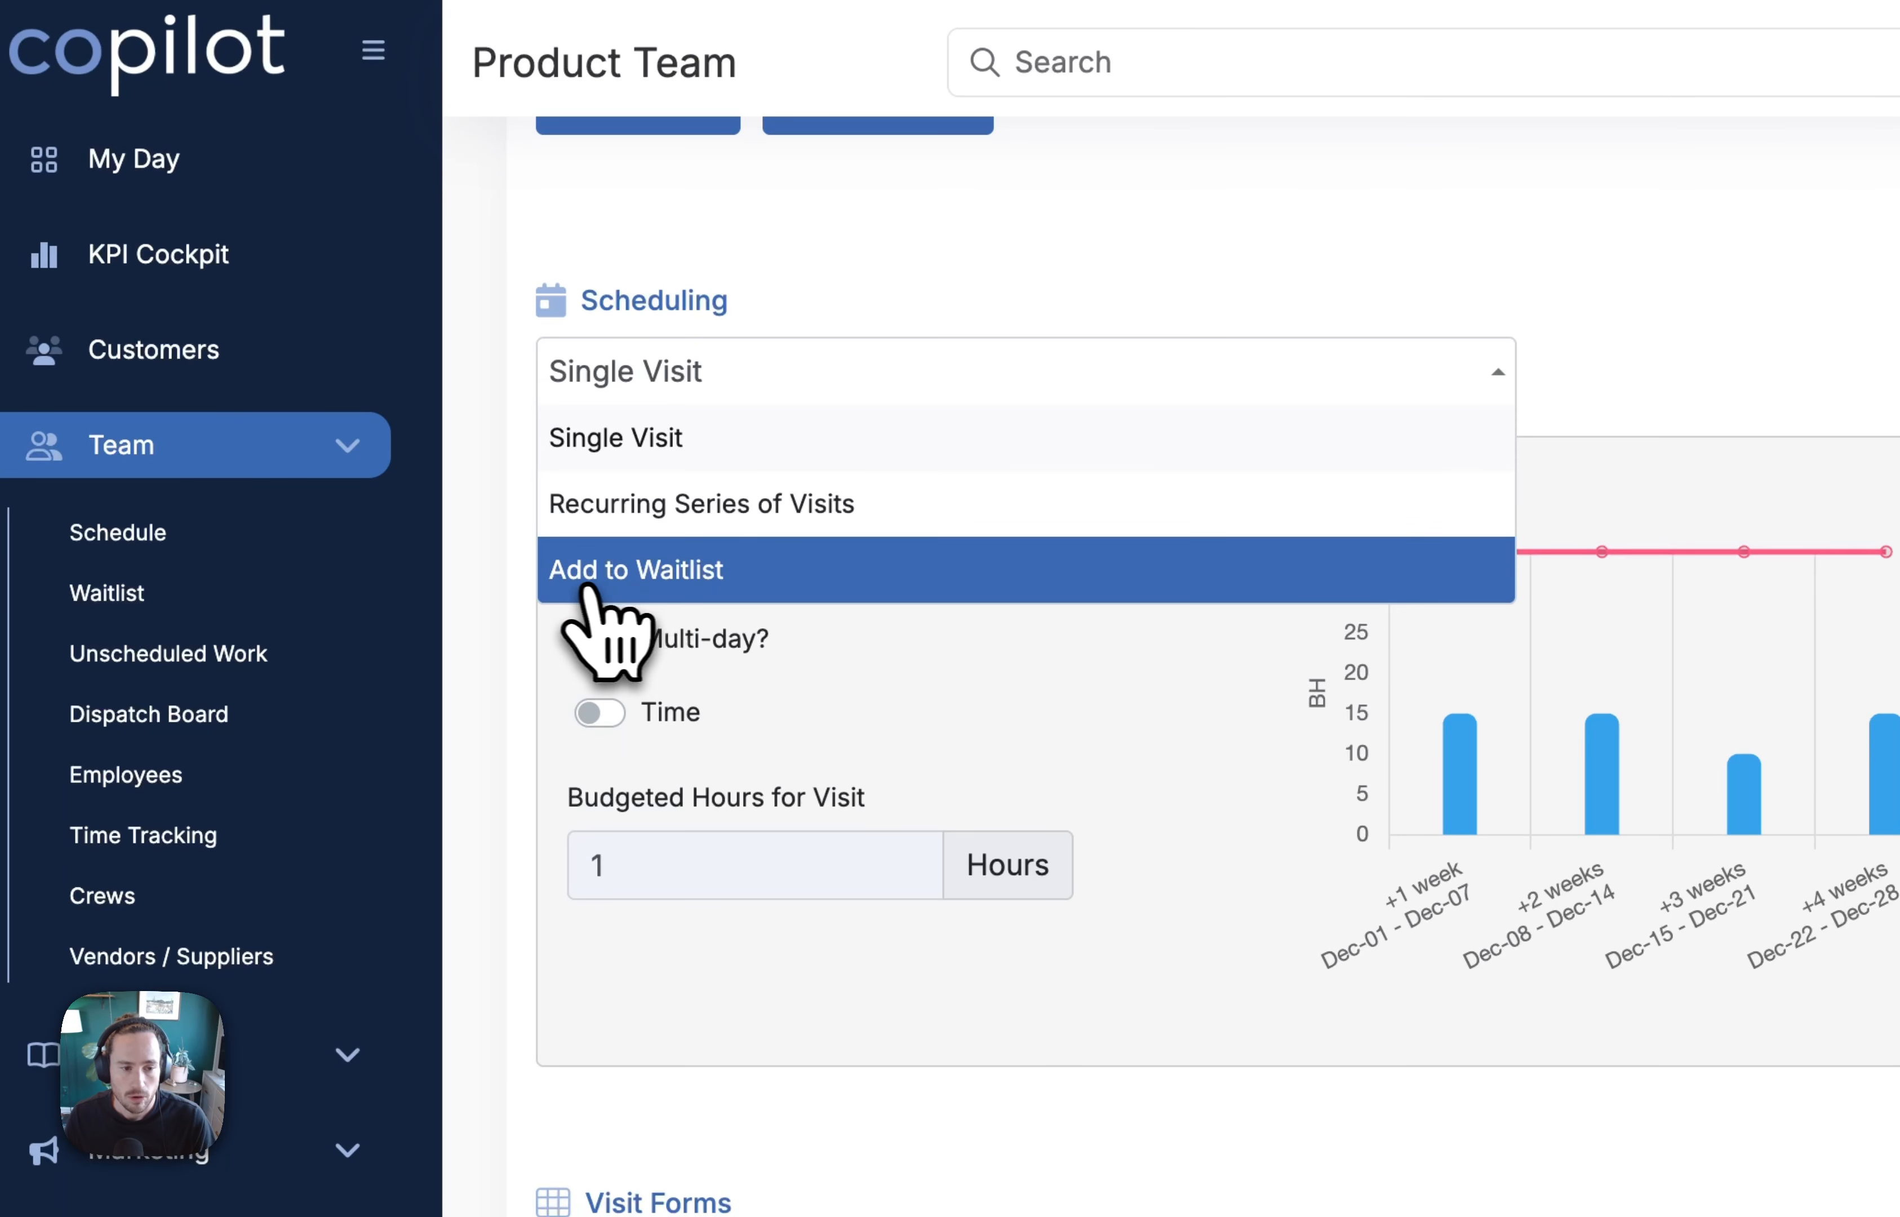
click(649, 592)
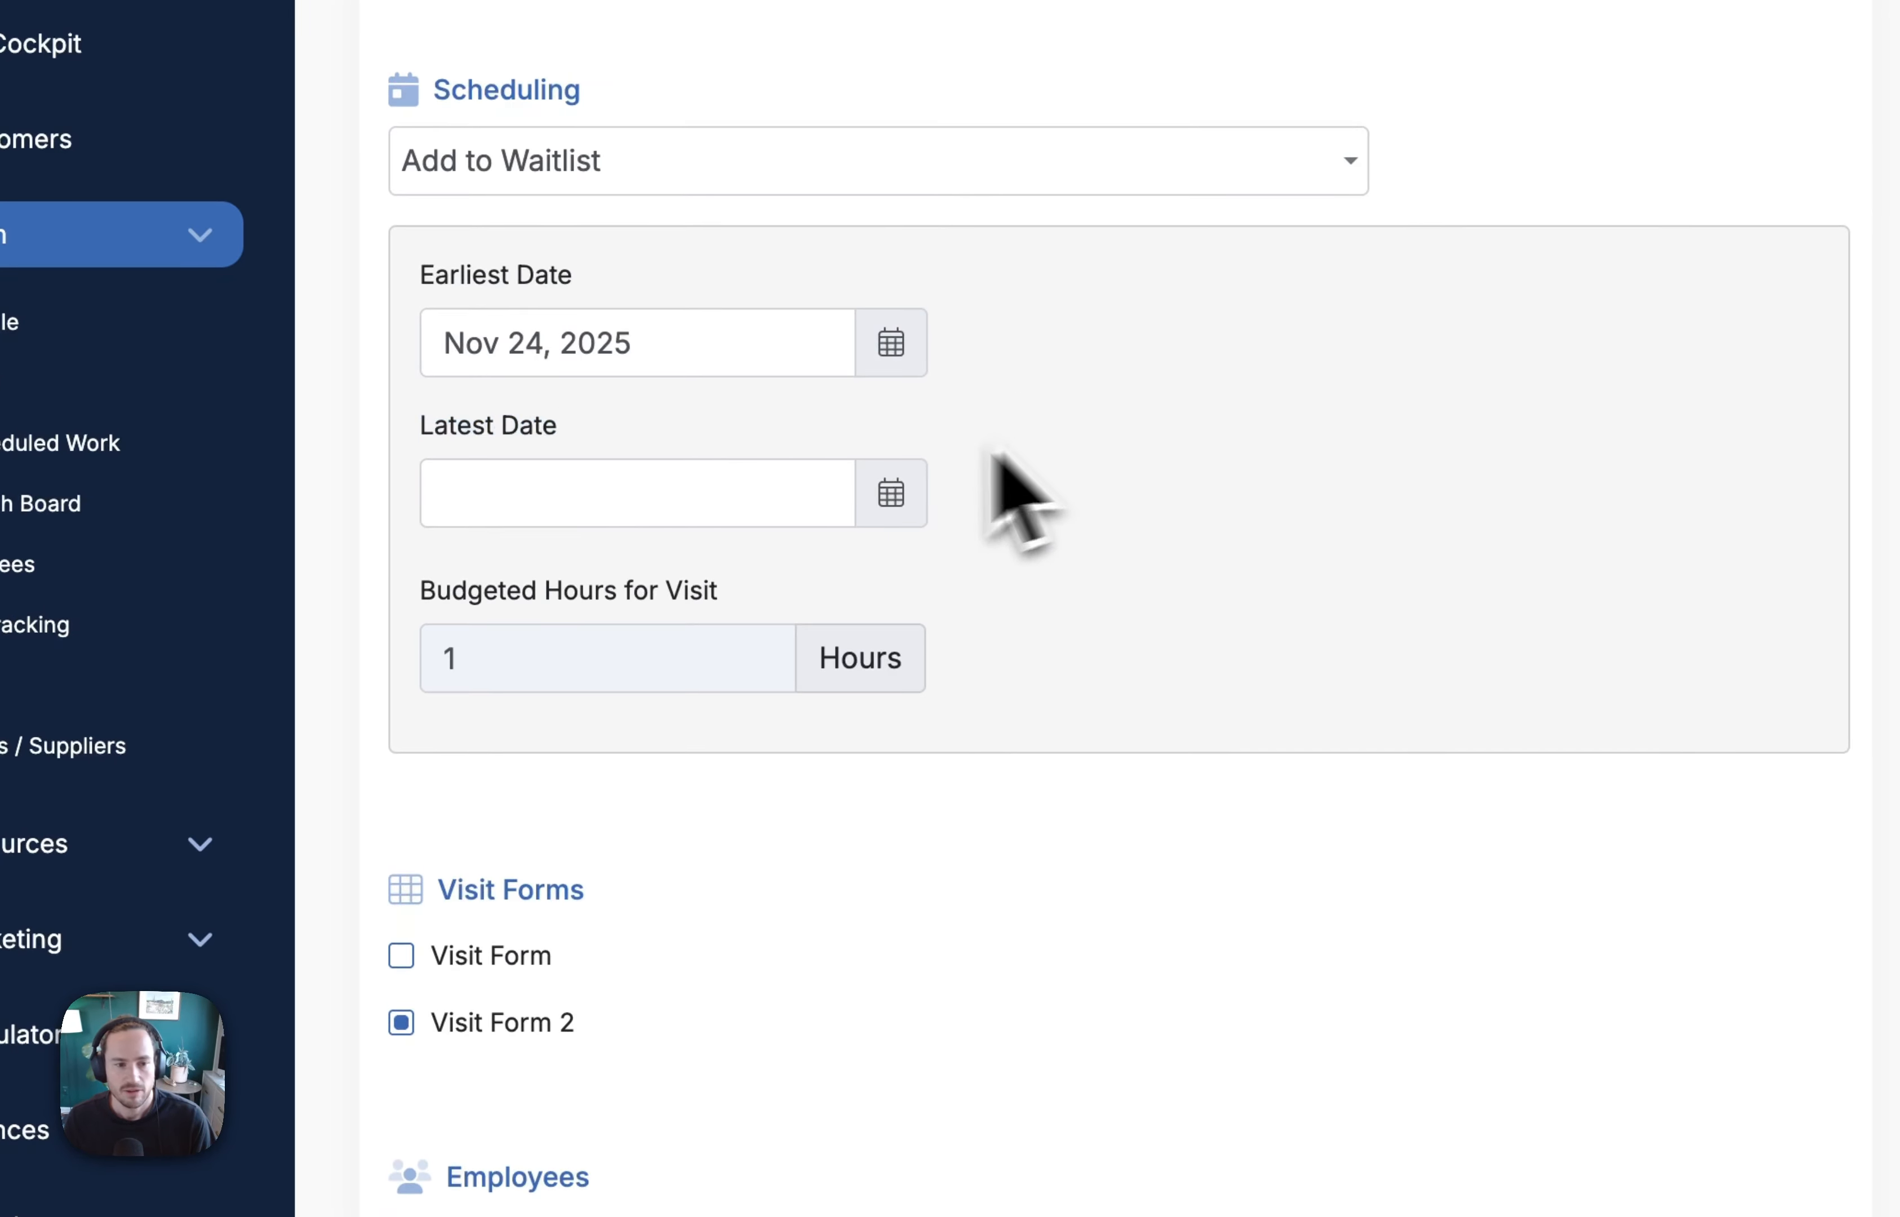
Step: Set the waitlist event's earliest date to Dec 01, 2025 and its latest date to Dec 05, 2025
scroll(958, 475, up, 1)
click(894, 391)
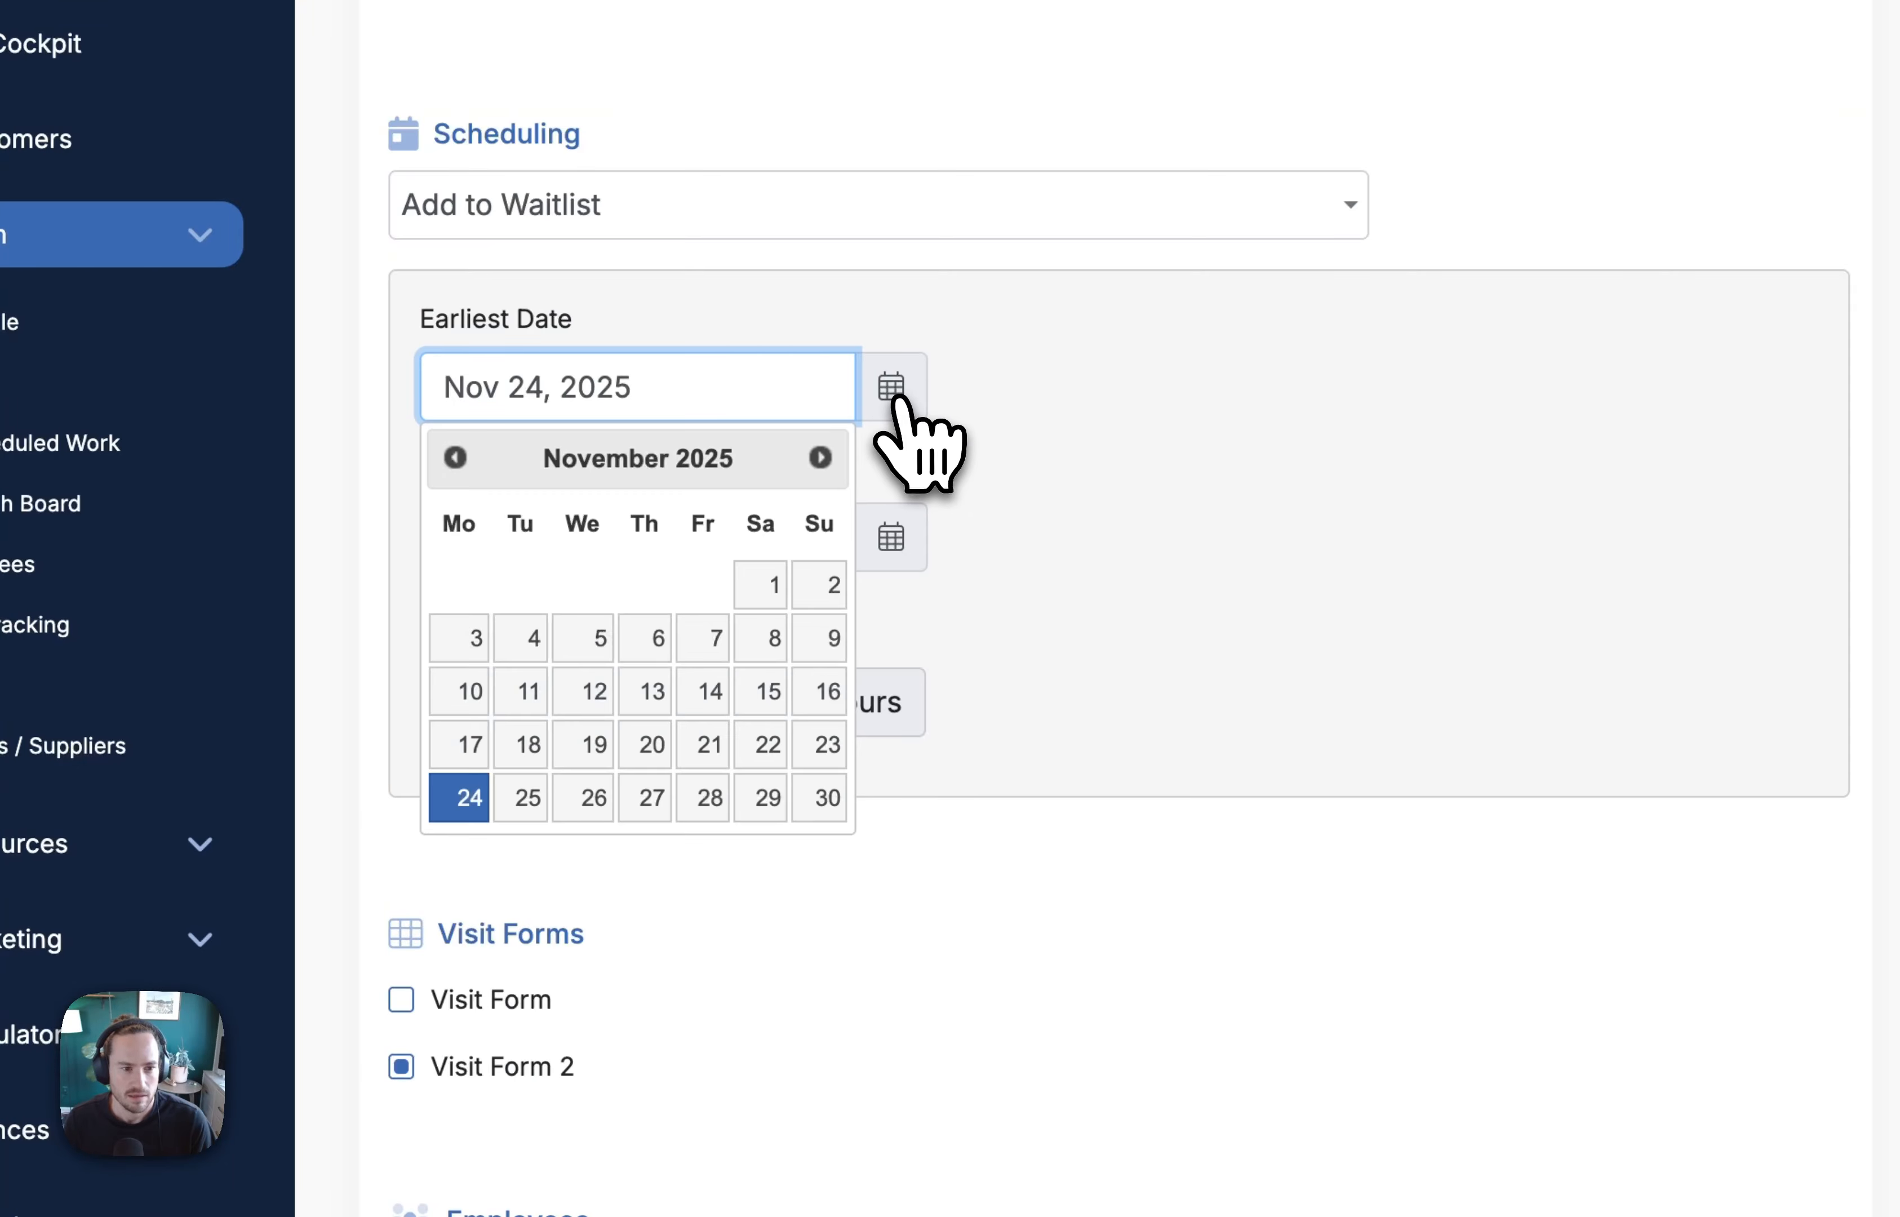
click(823, 463)
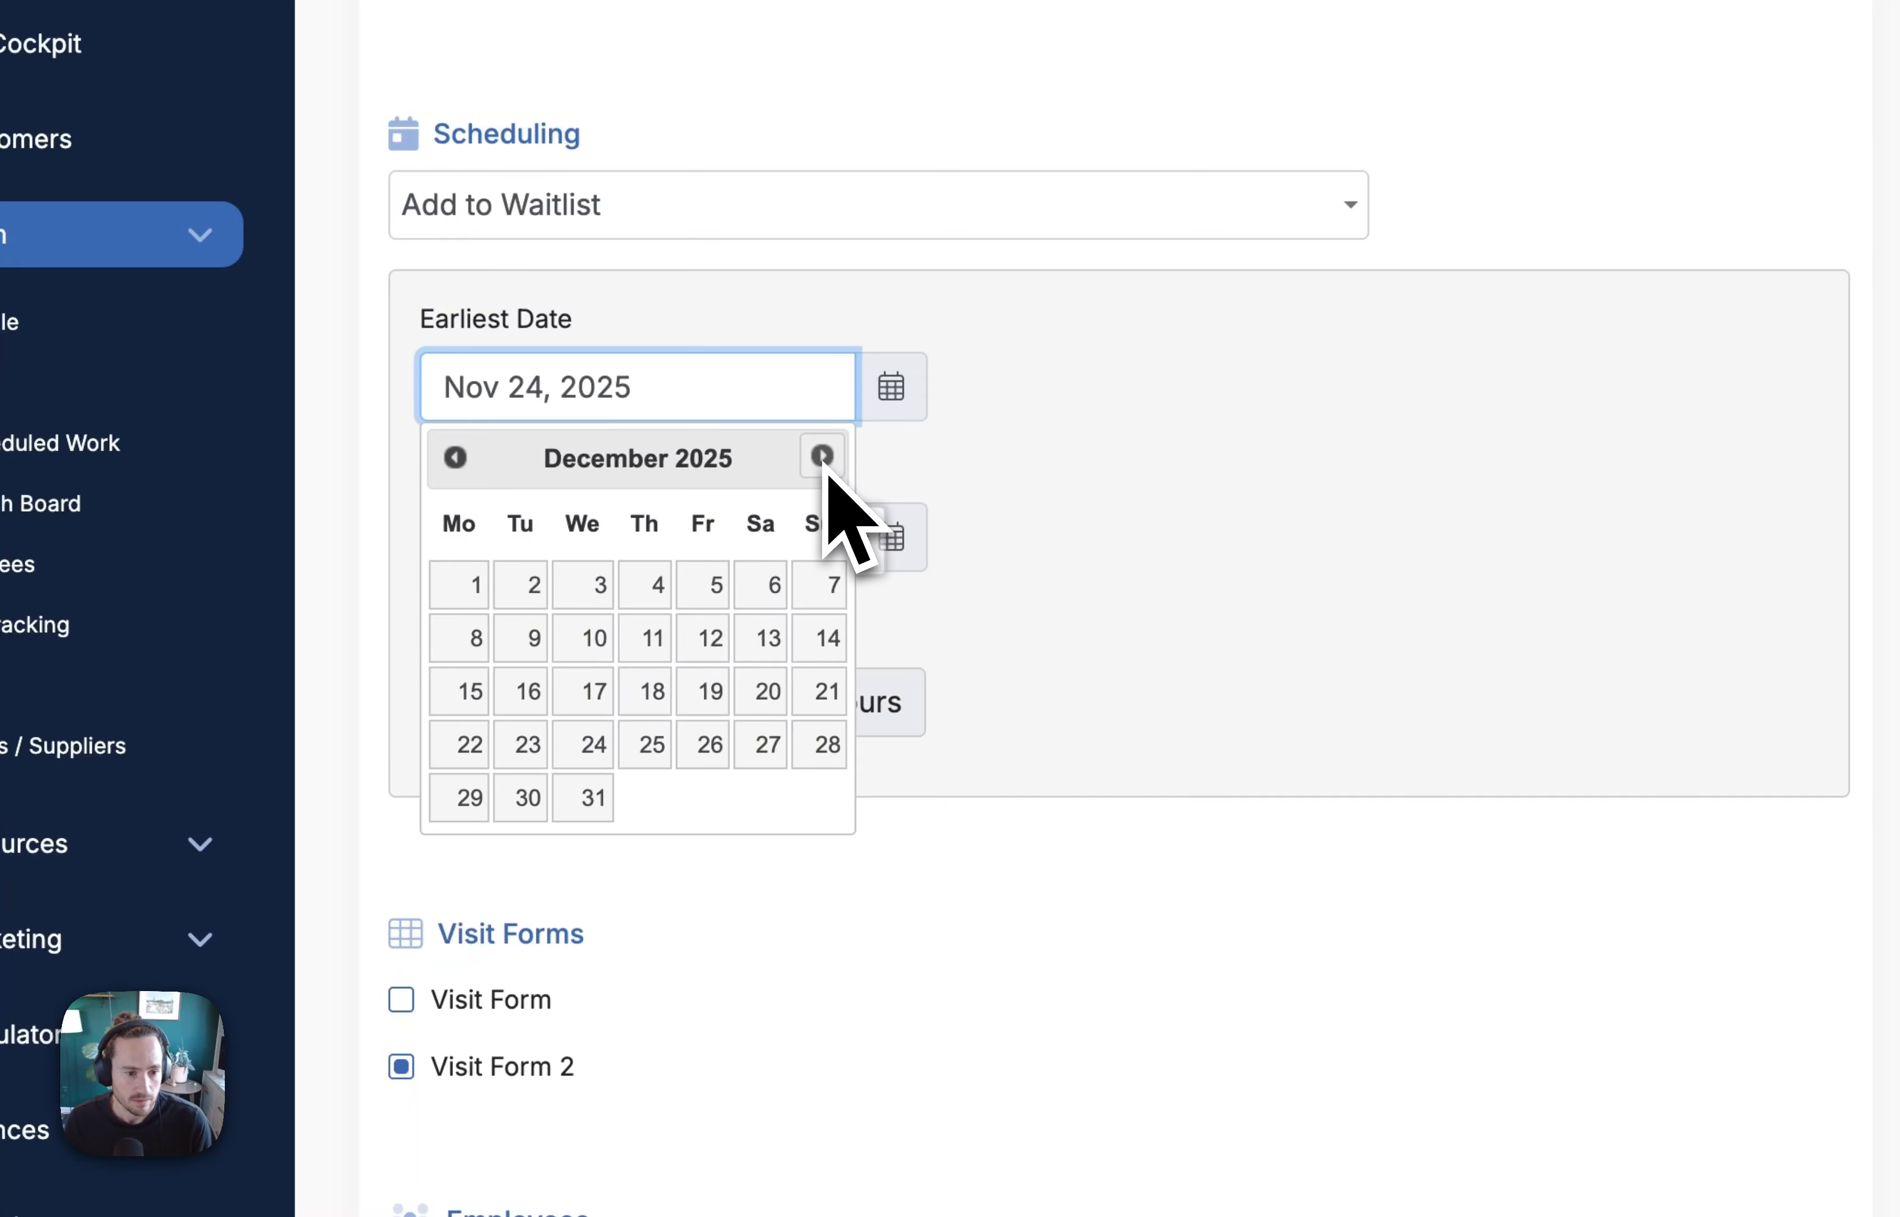
click(463, 589)
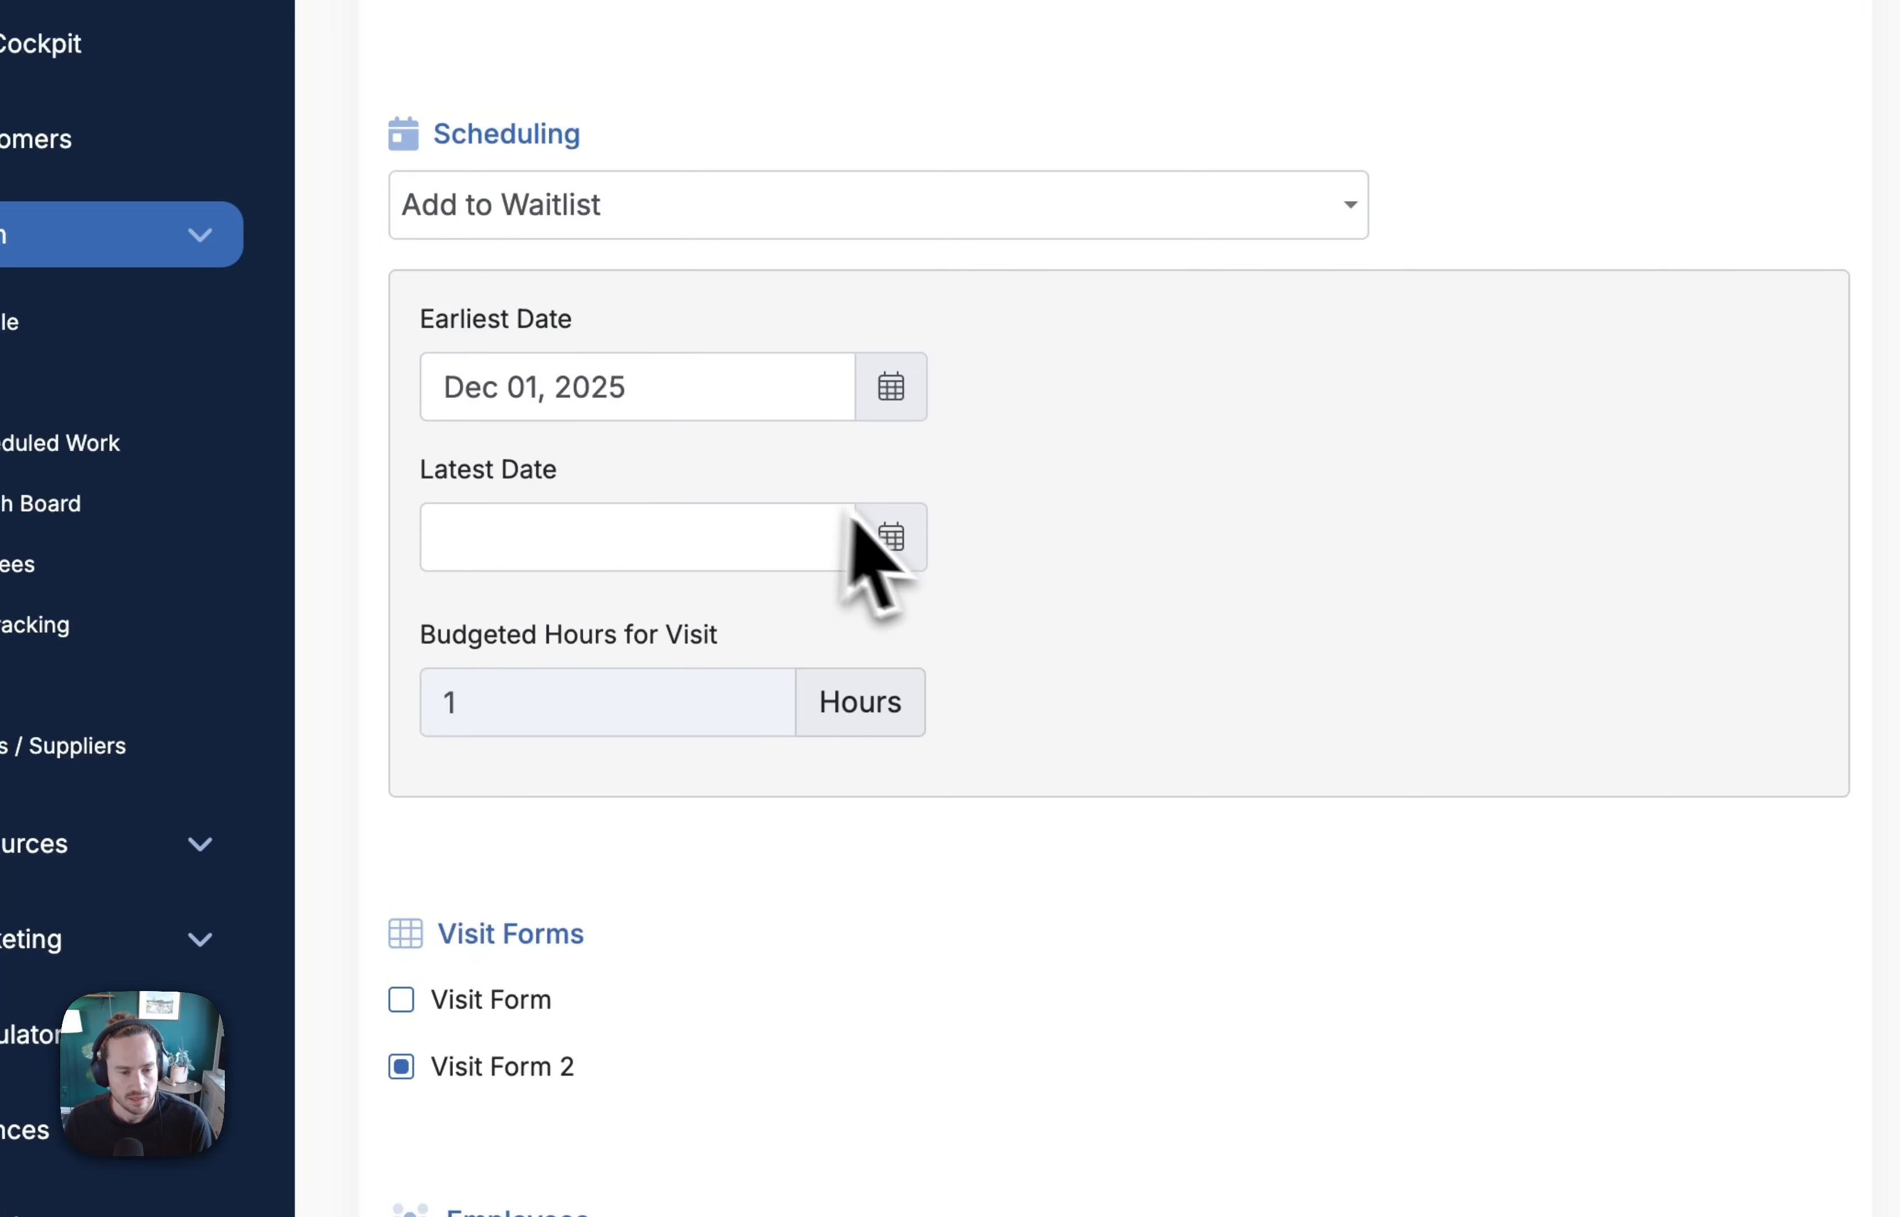
click(893, 538)
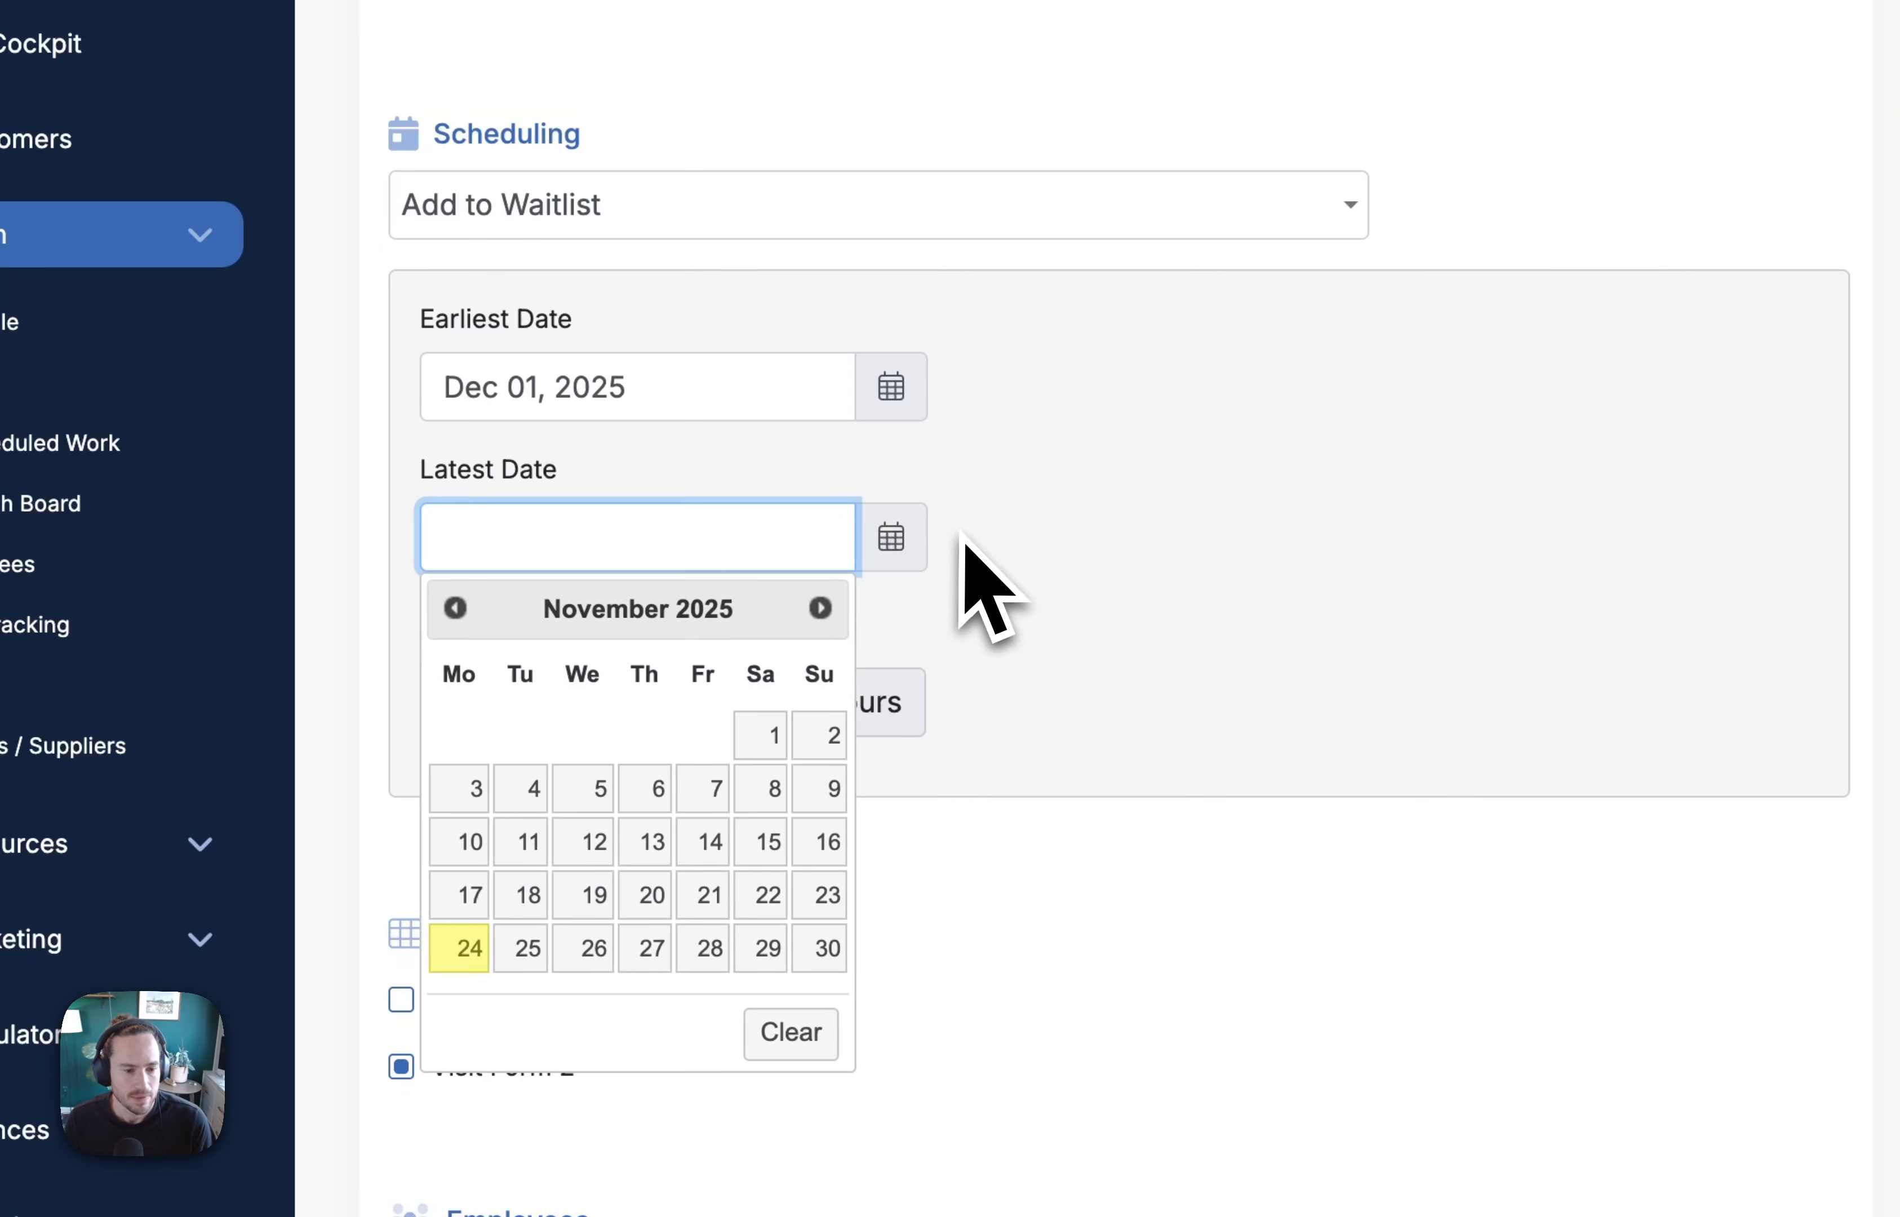
click(822, 609)
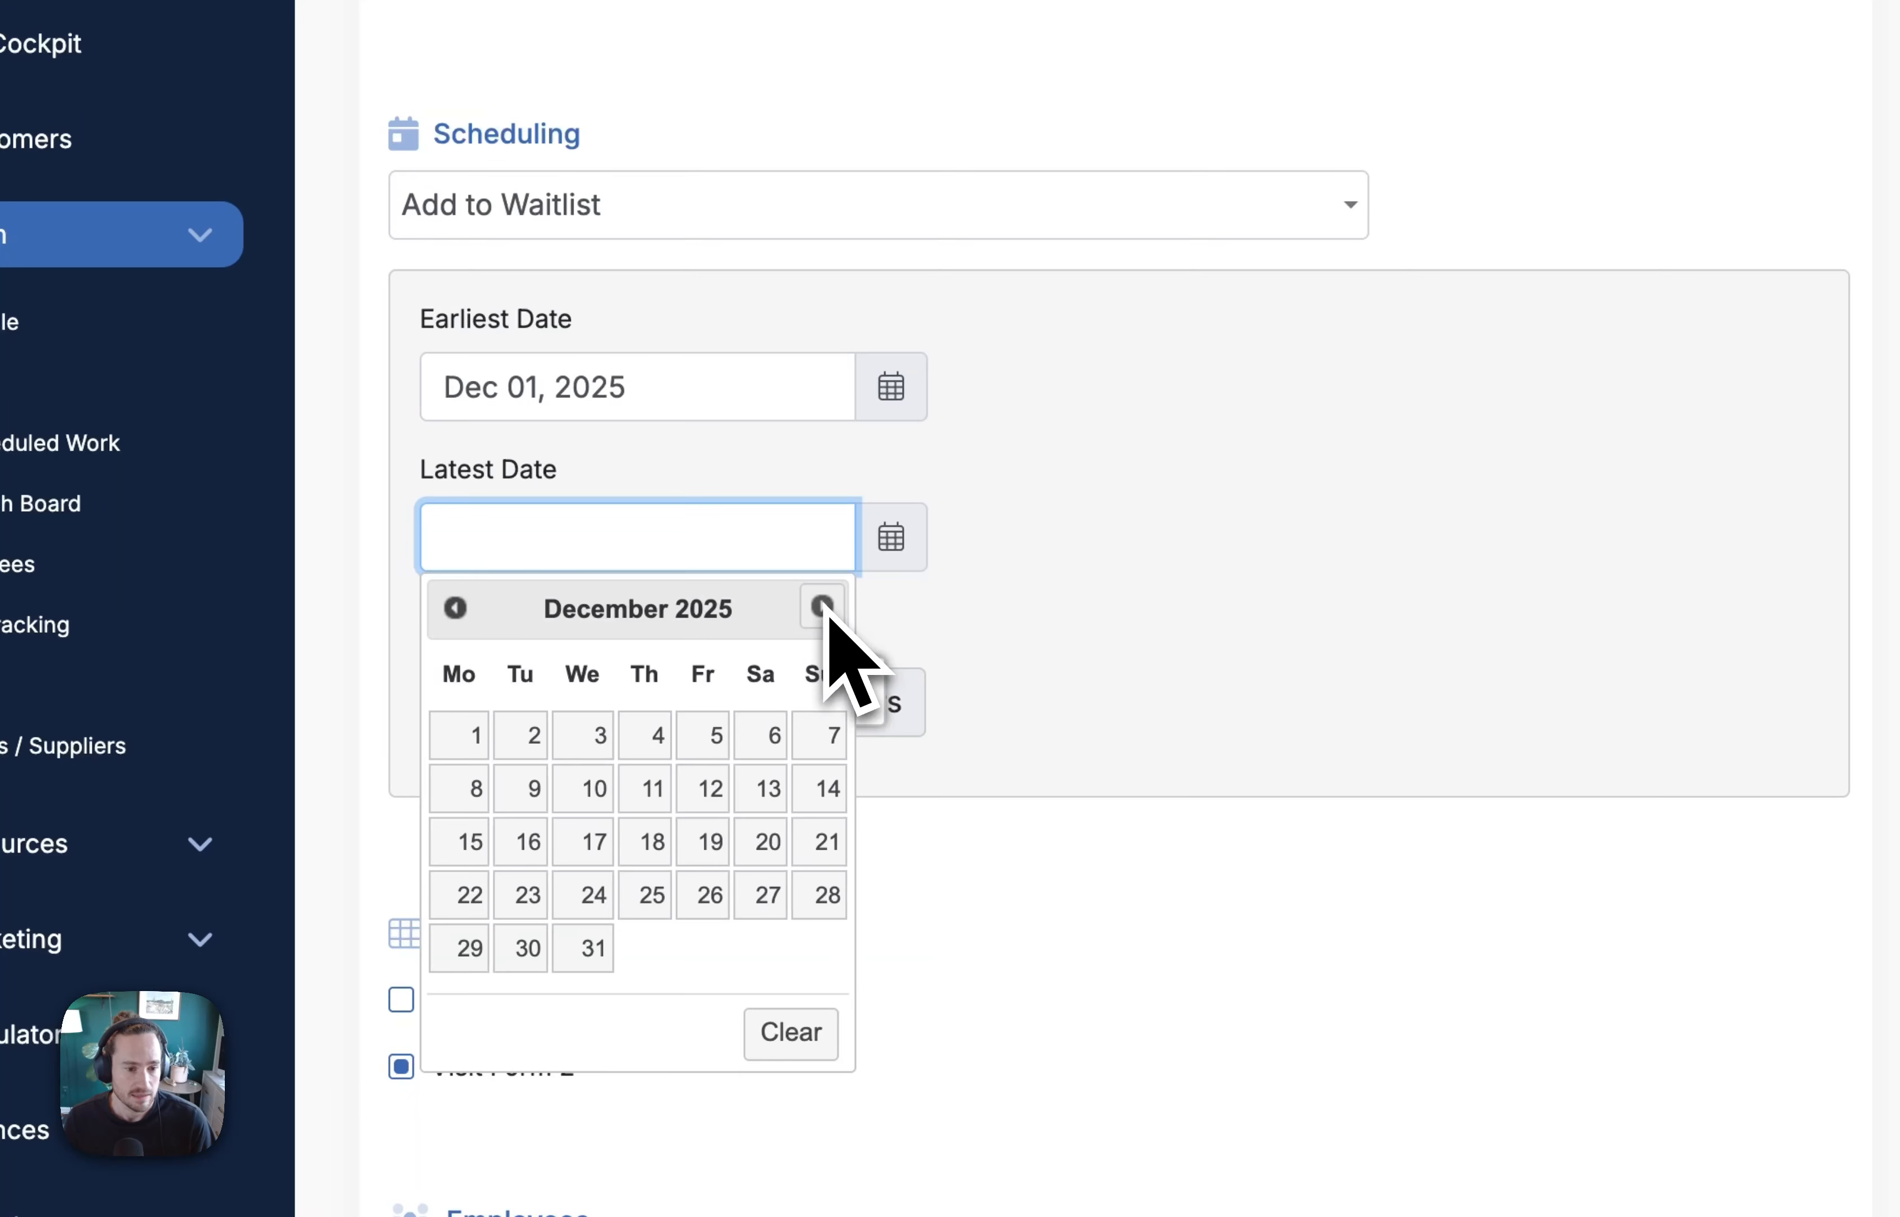
click(716, 739)
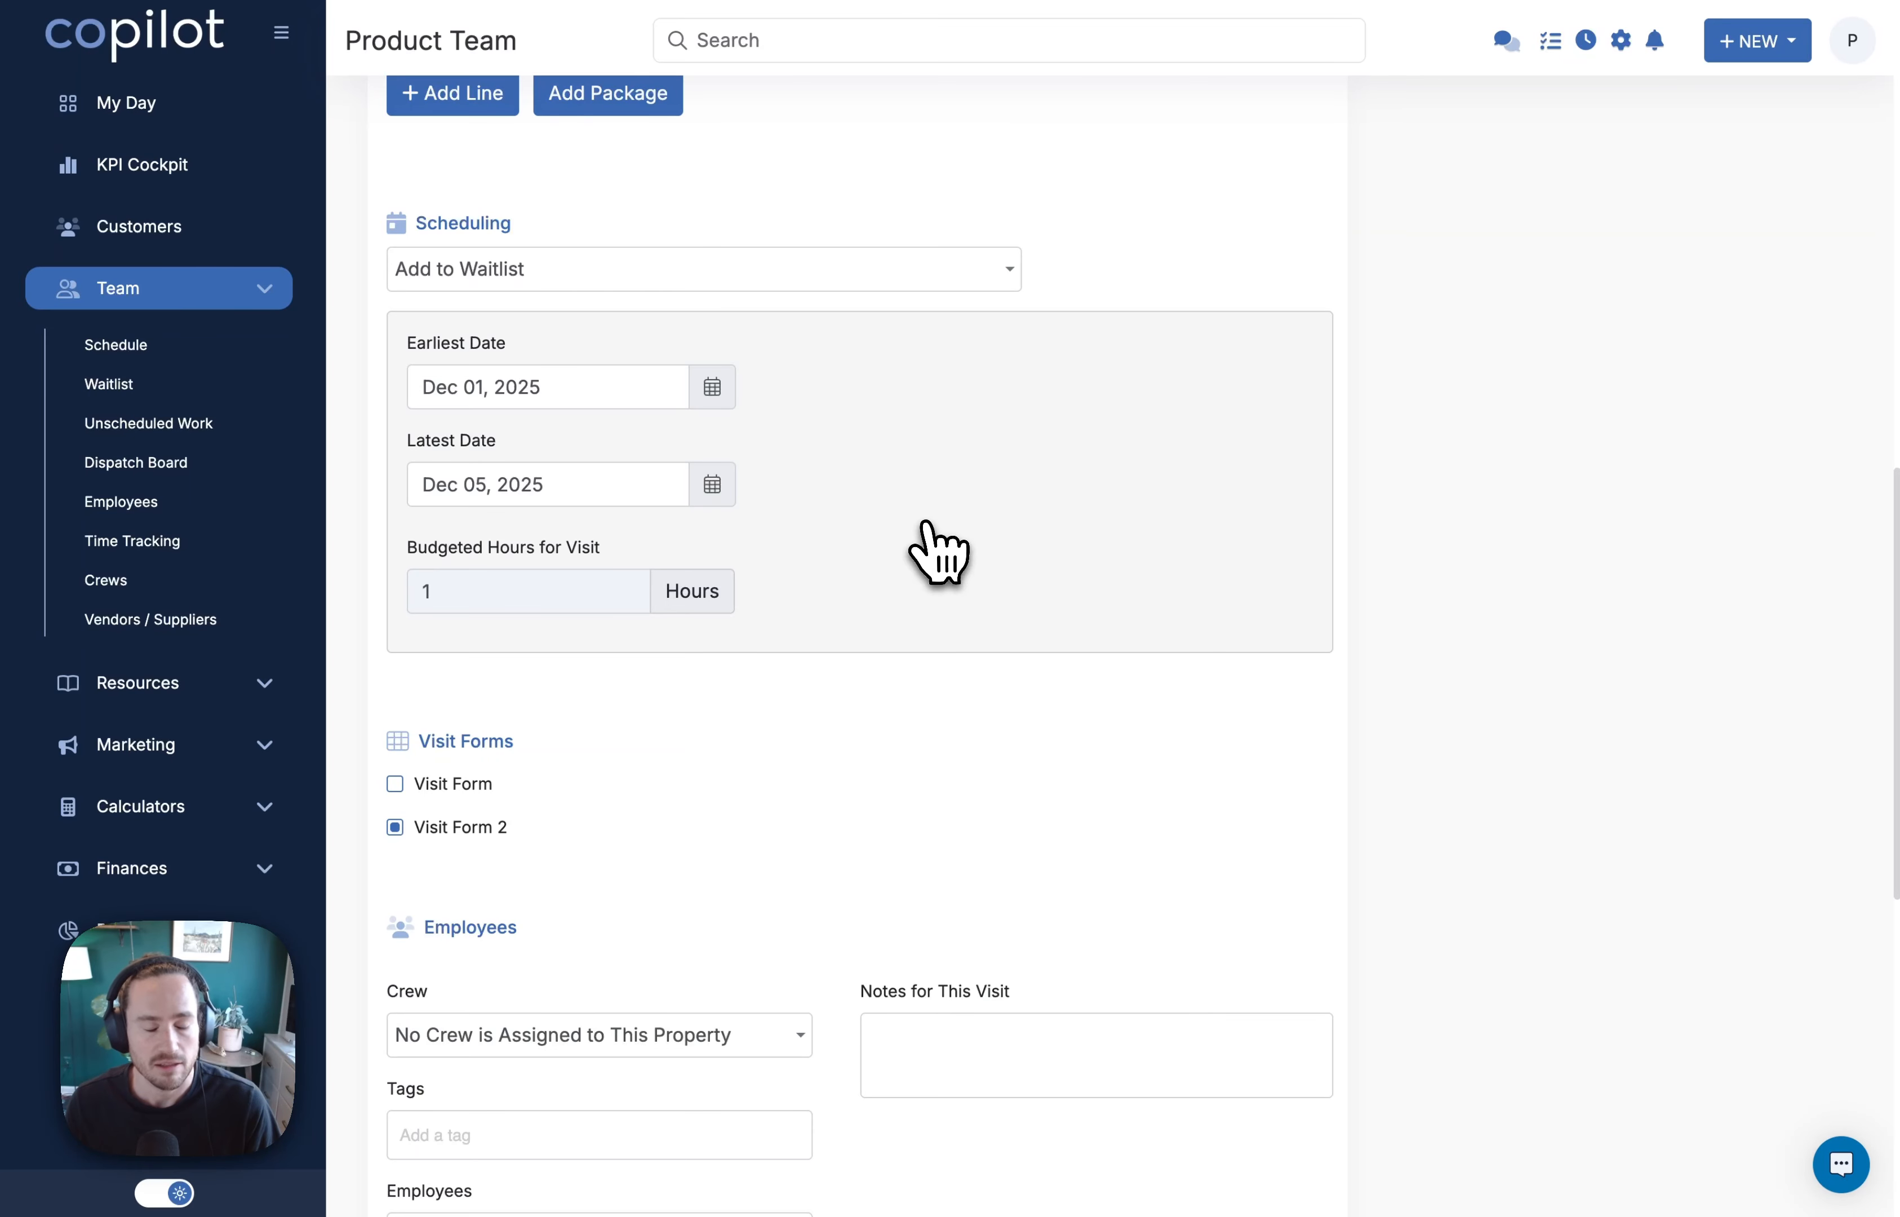
Step: Save the new waitlist visit without assigning a crew and return to the Waitlist page
scroll(950, 595, down, 8)
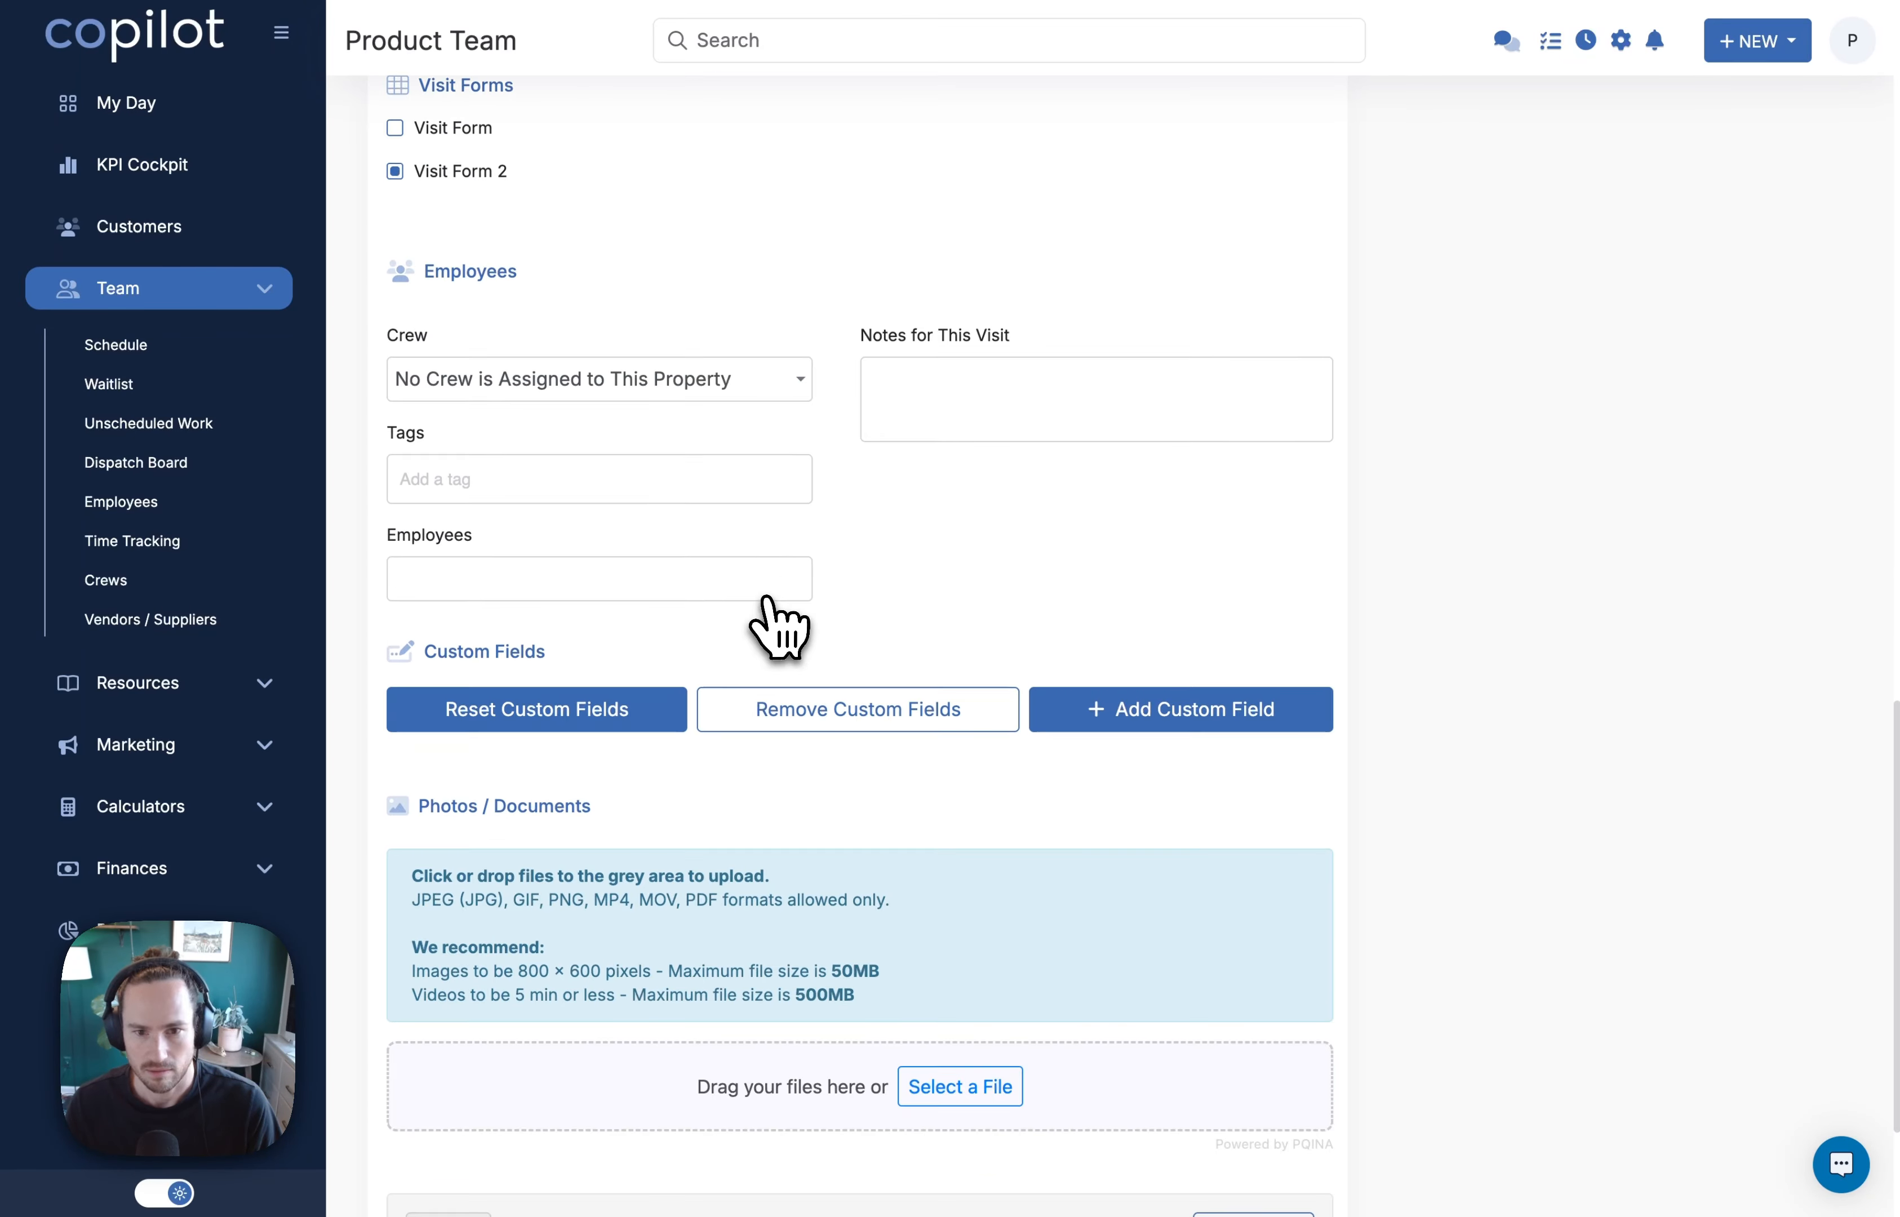
scroll(982, 574, down, 1)
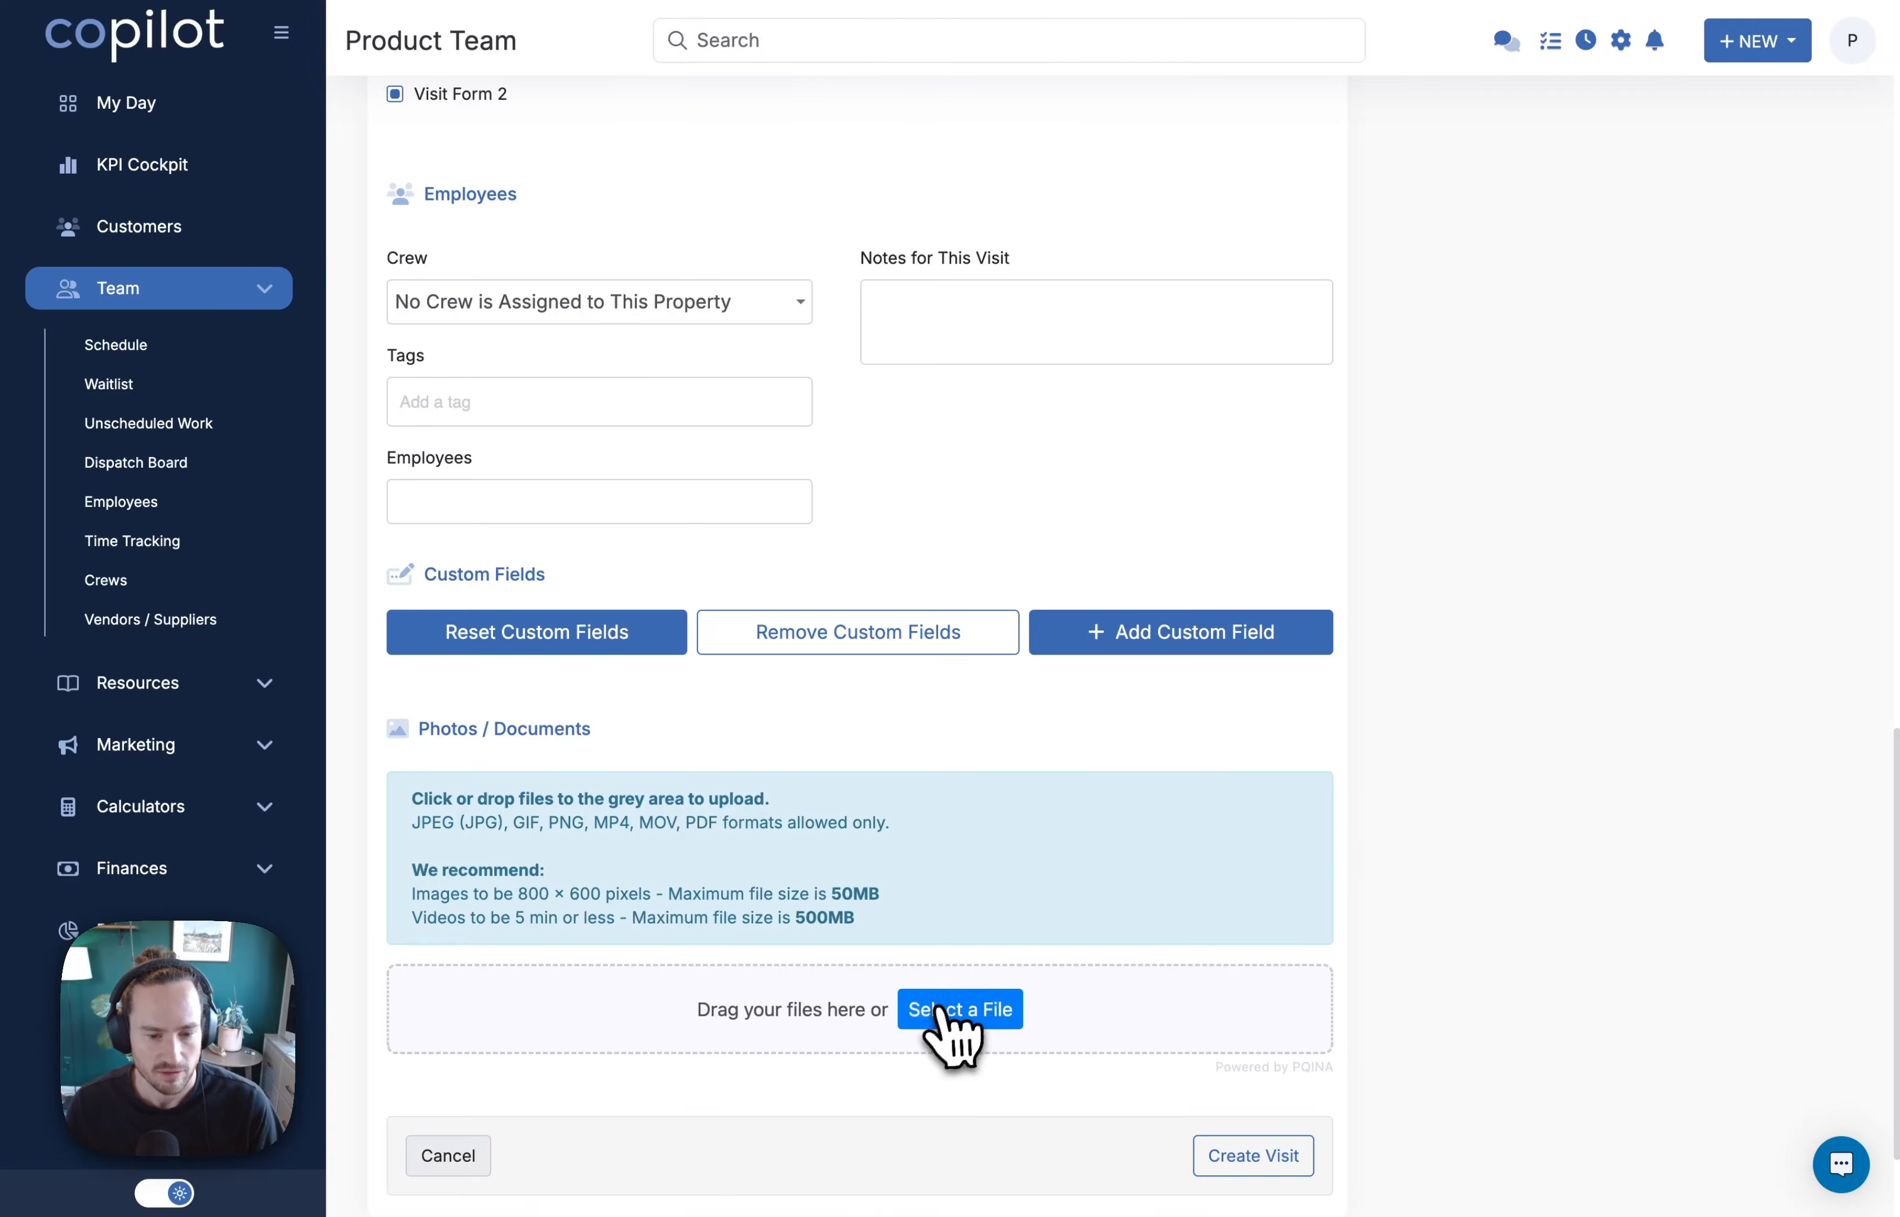
click(1247, 1155)
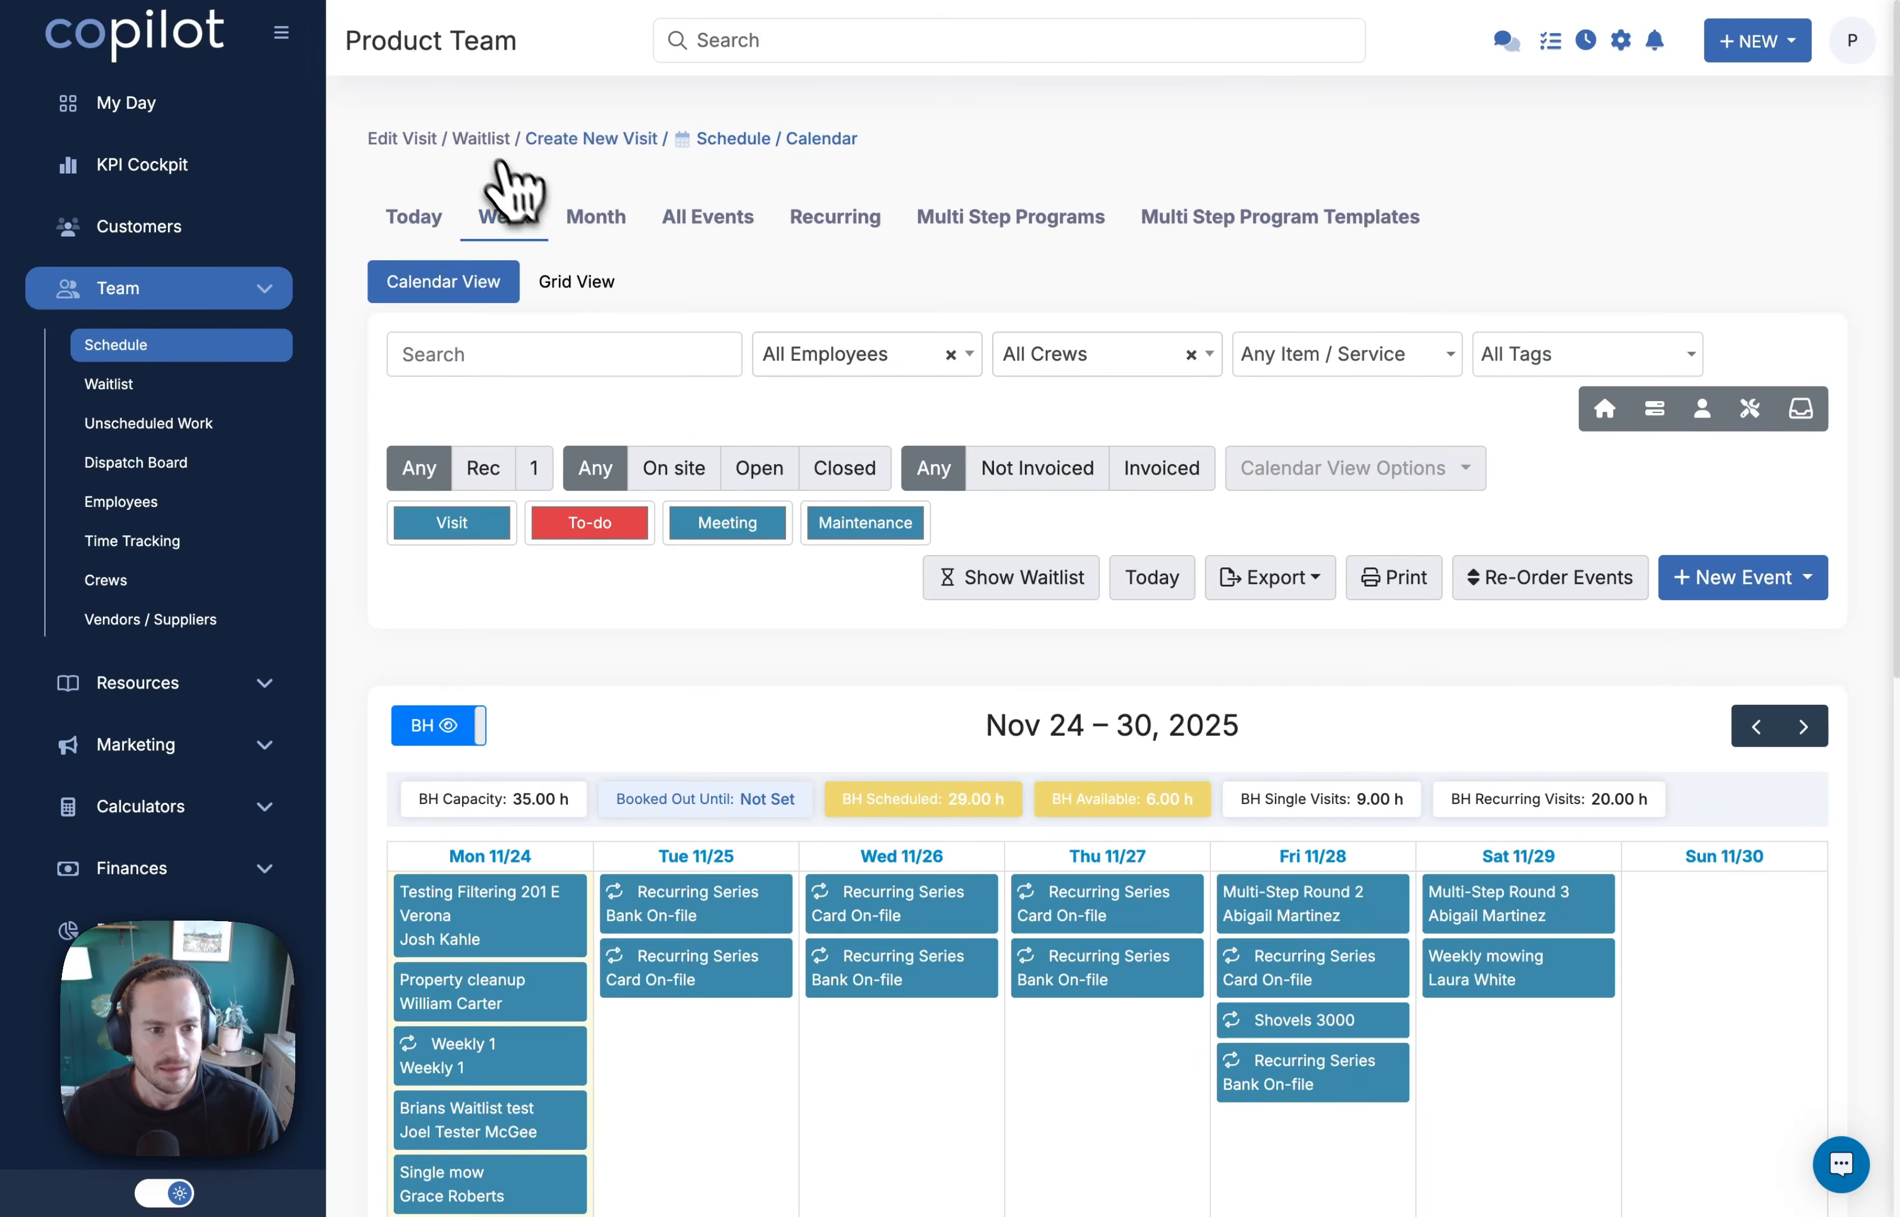
click(482, 140)
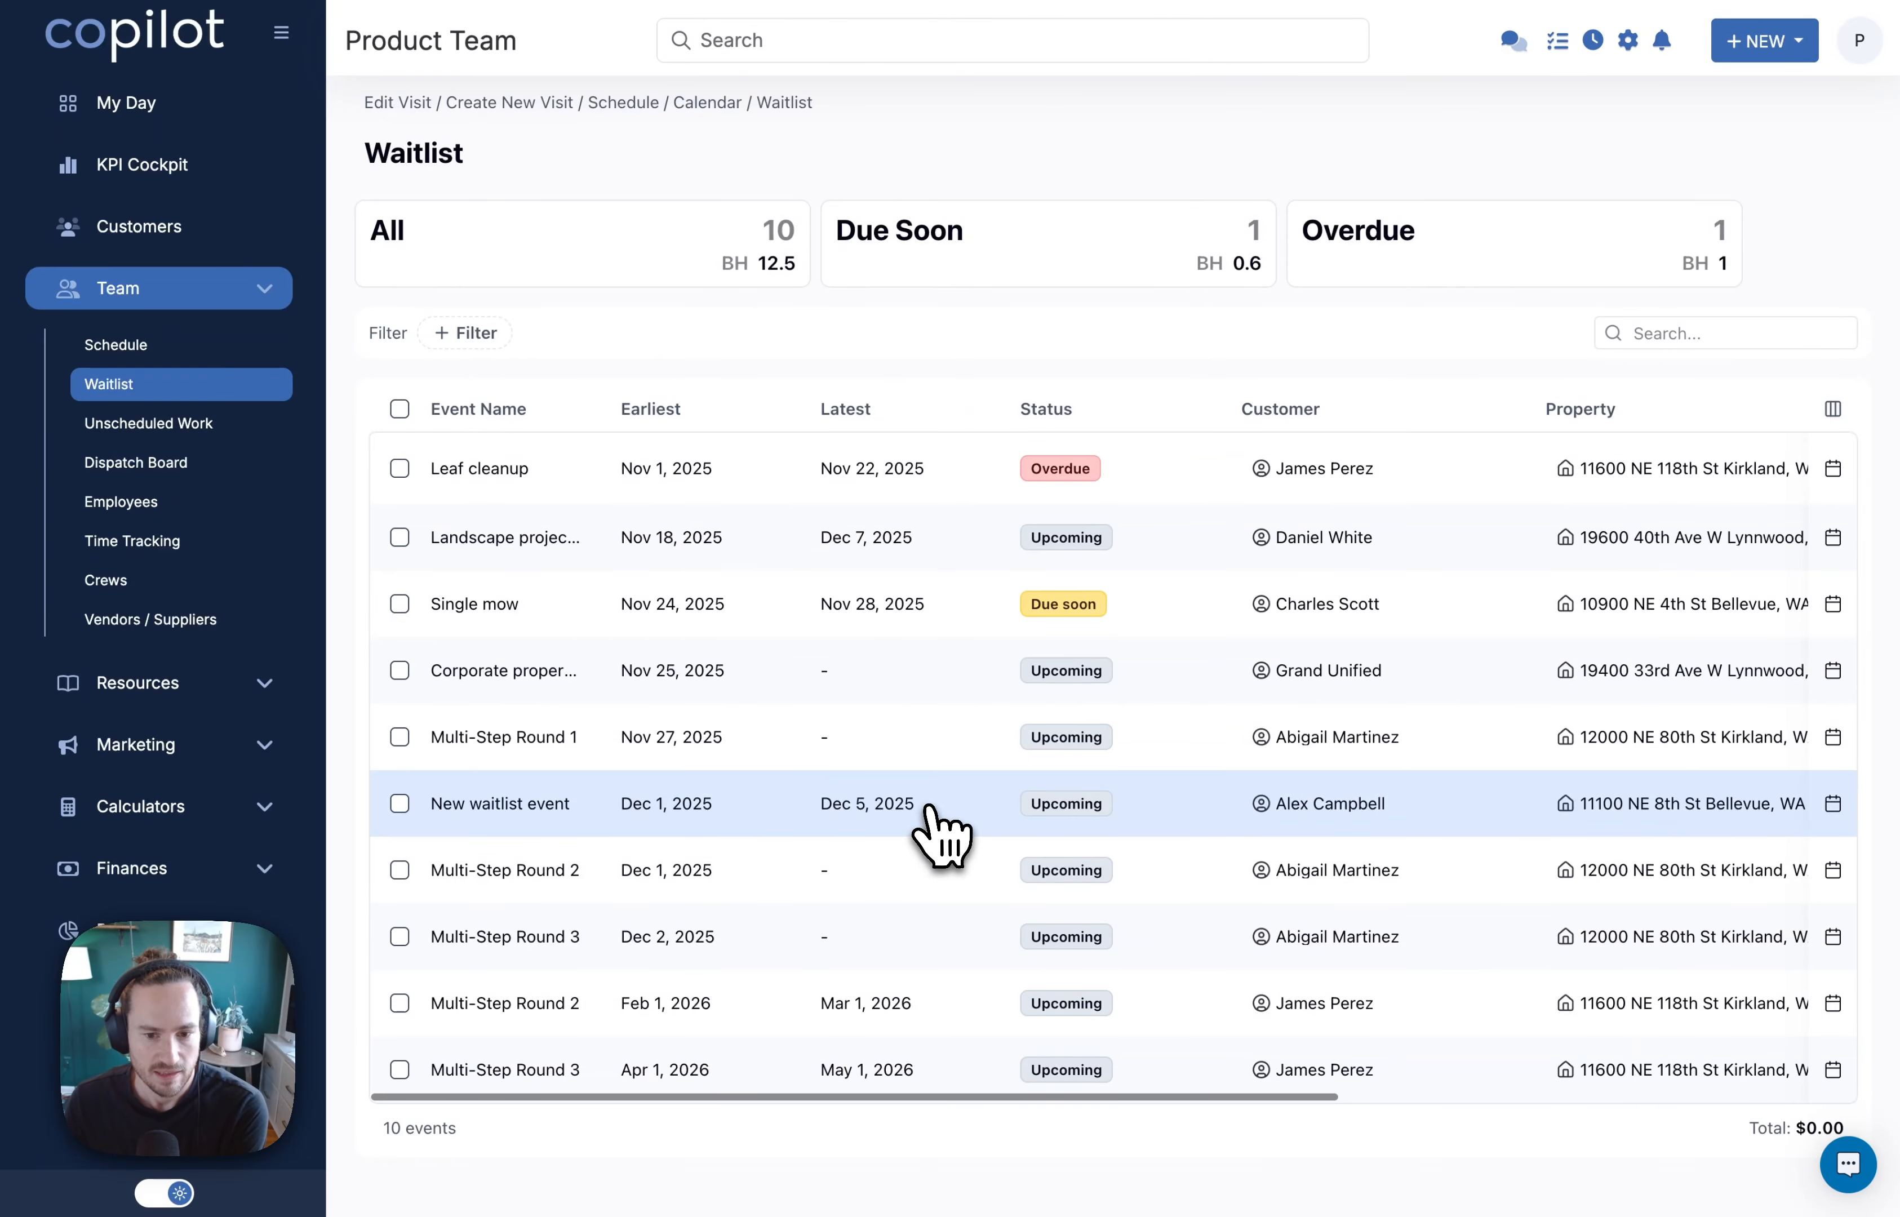
Step: Sort the waitlist by latest date and schedule "New waitlist event" for 12/03/2025
click(859, 409)
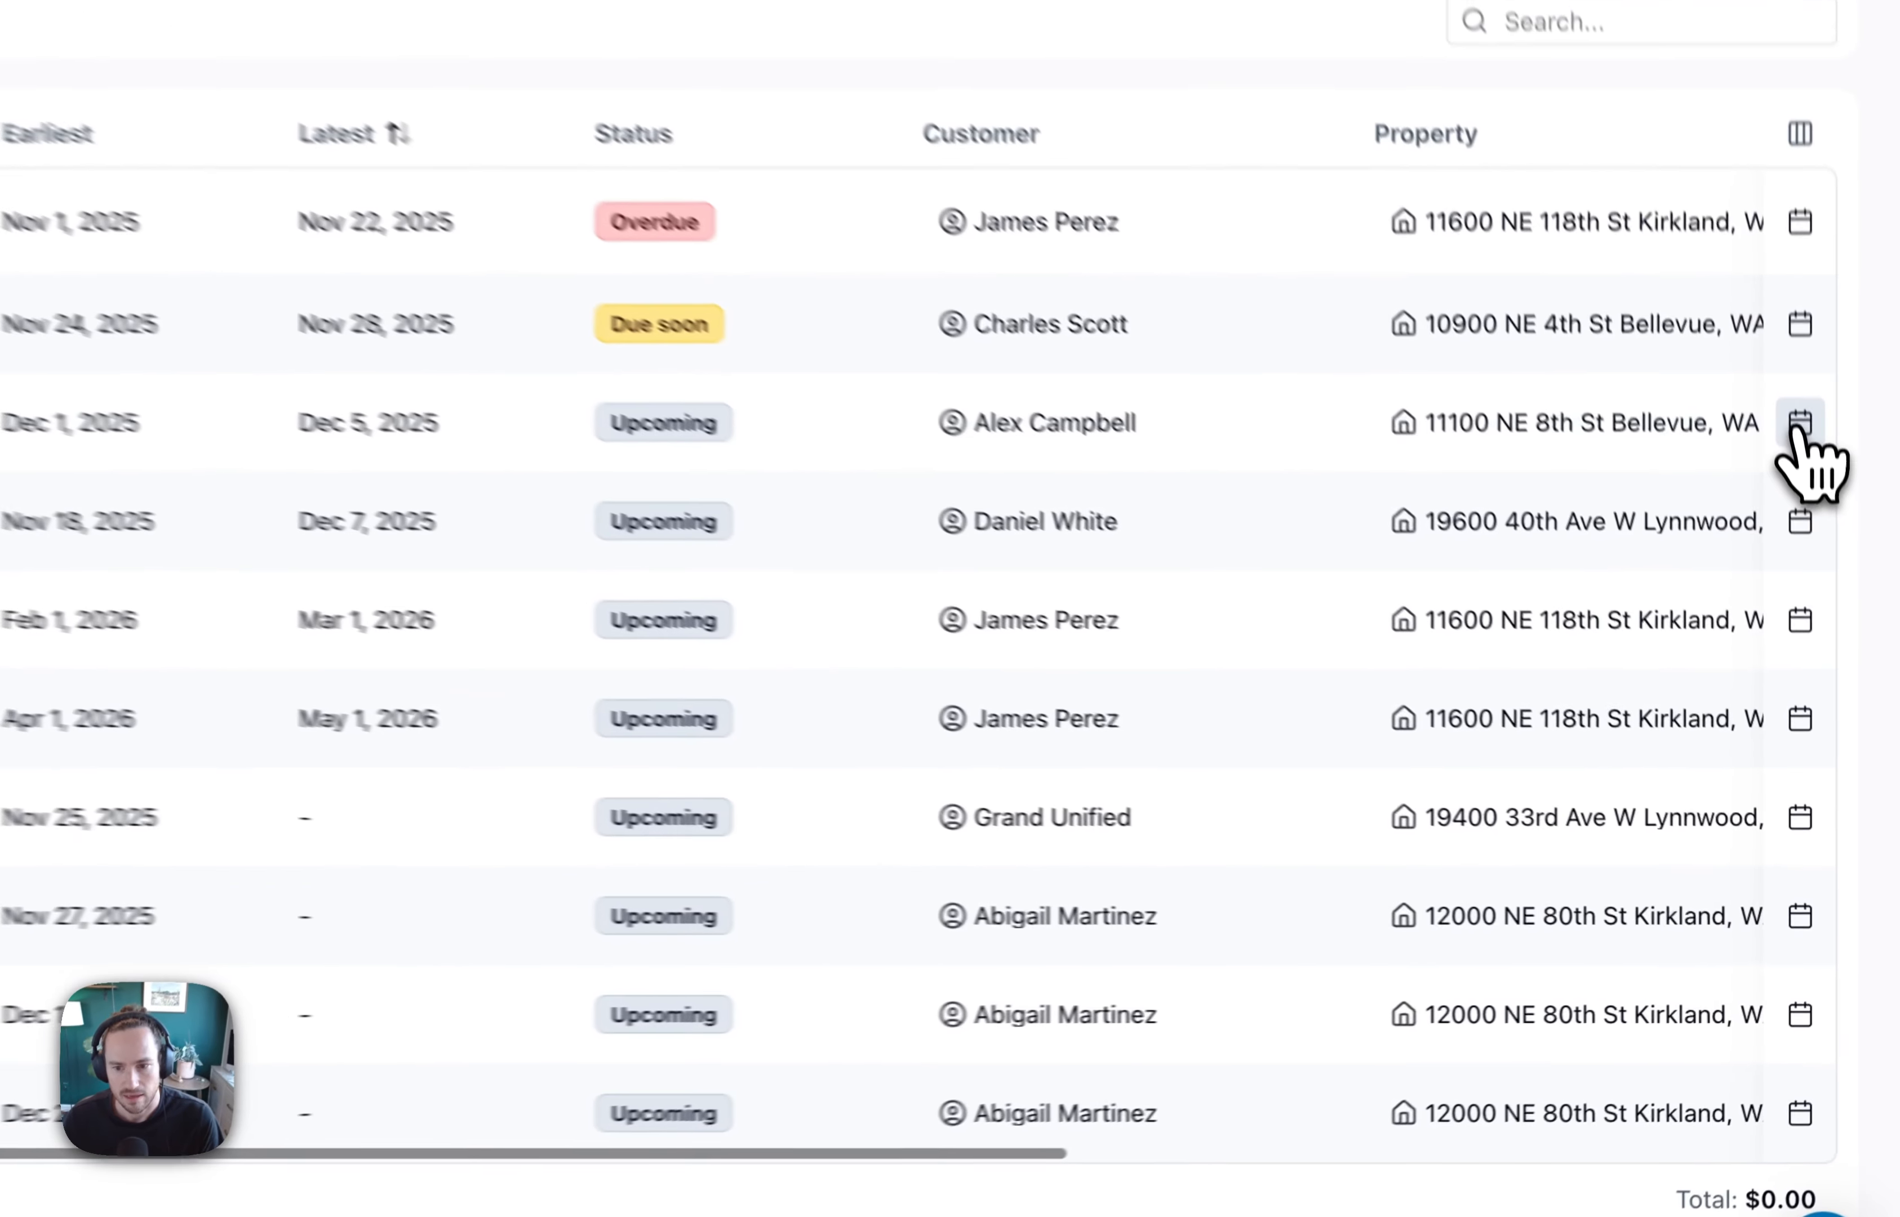
click(1833, 604)
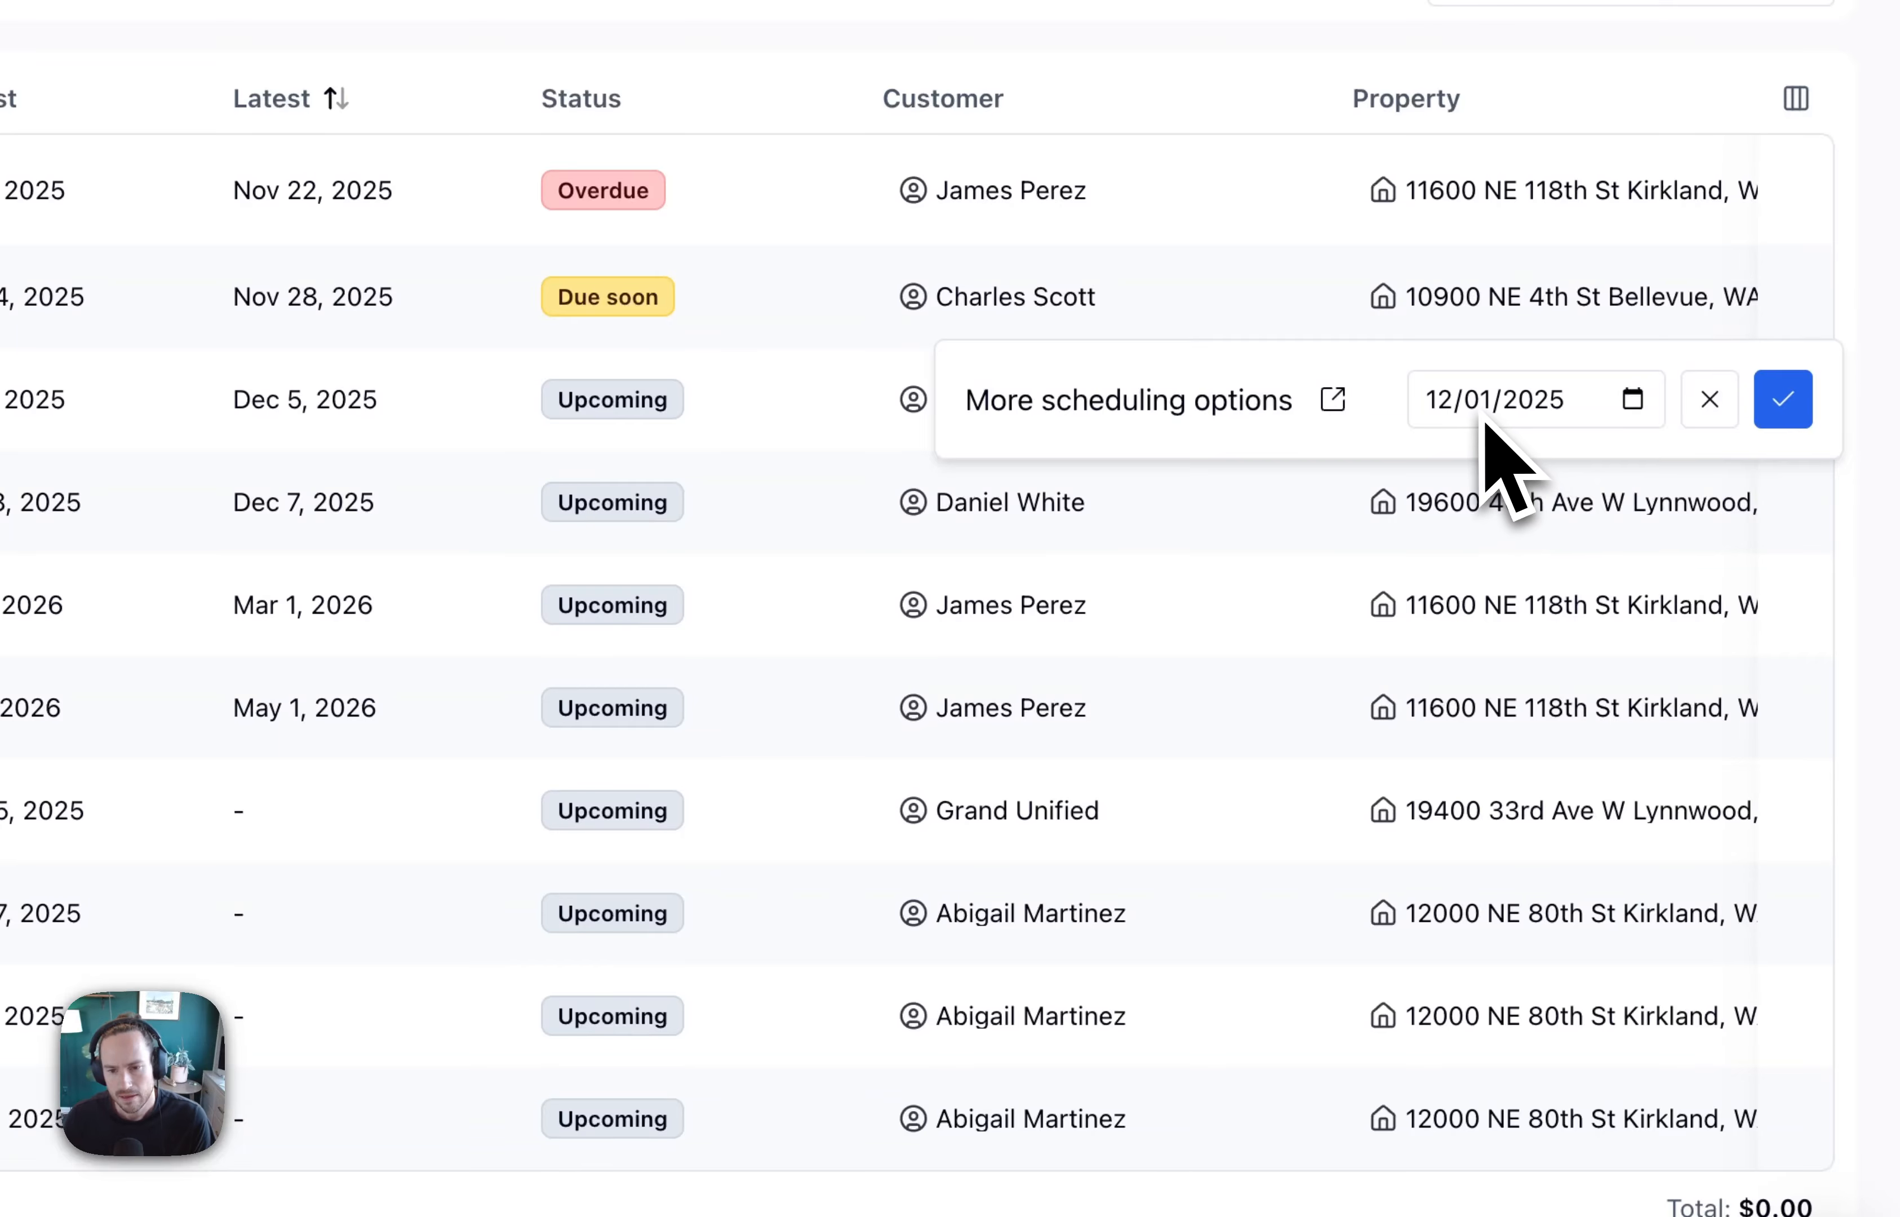
click(1634, 401)
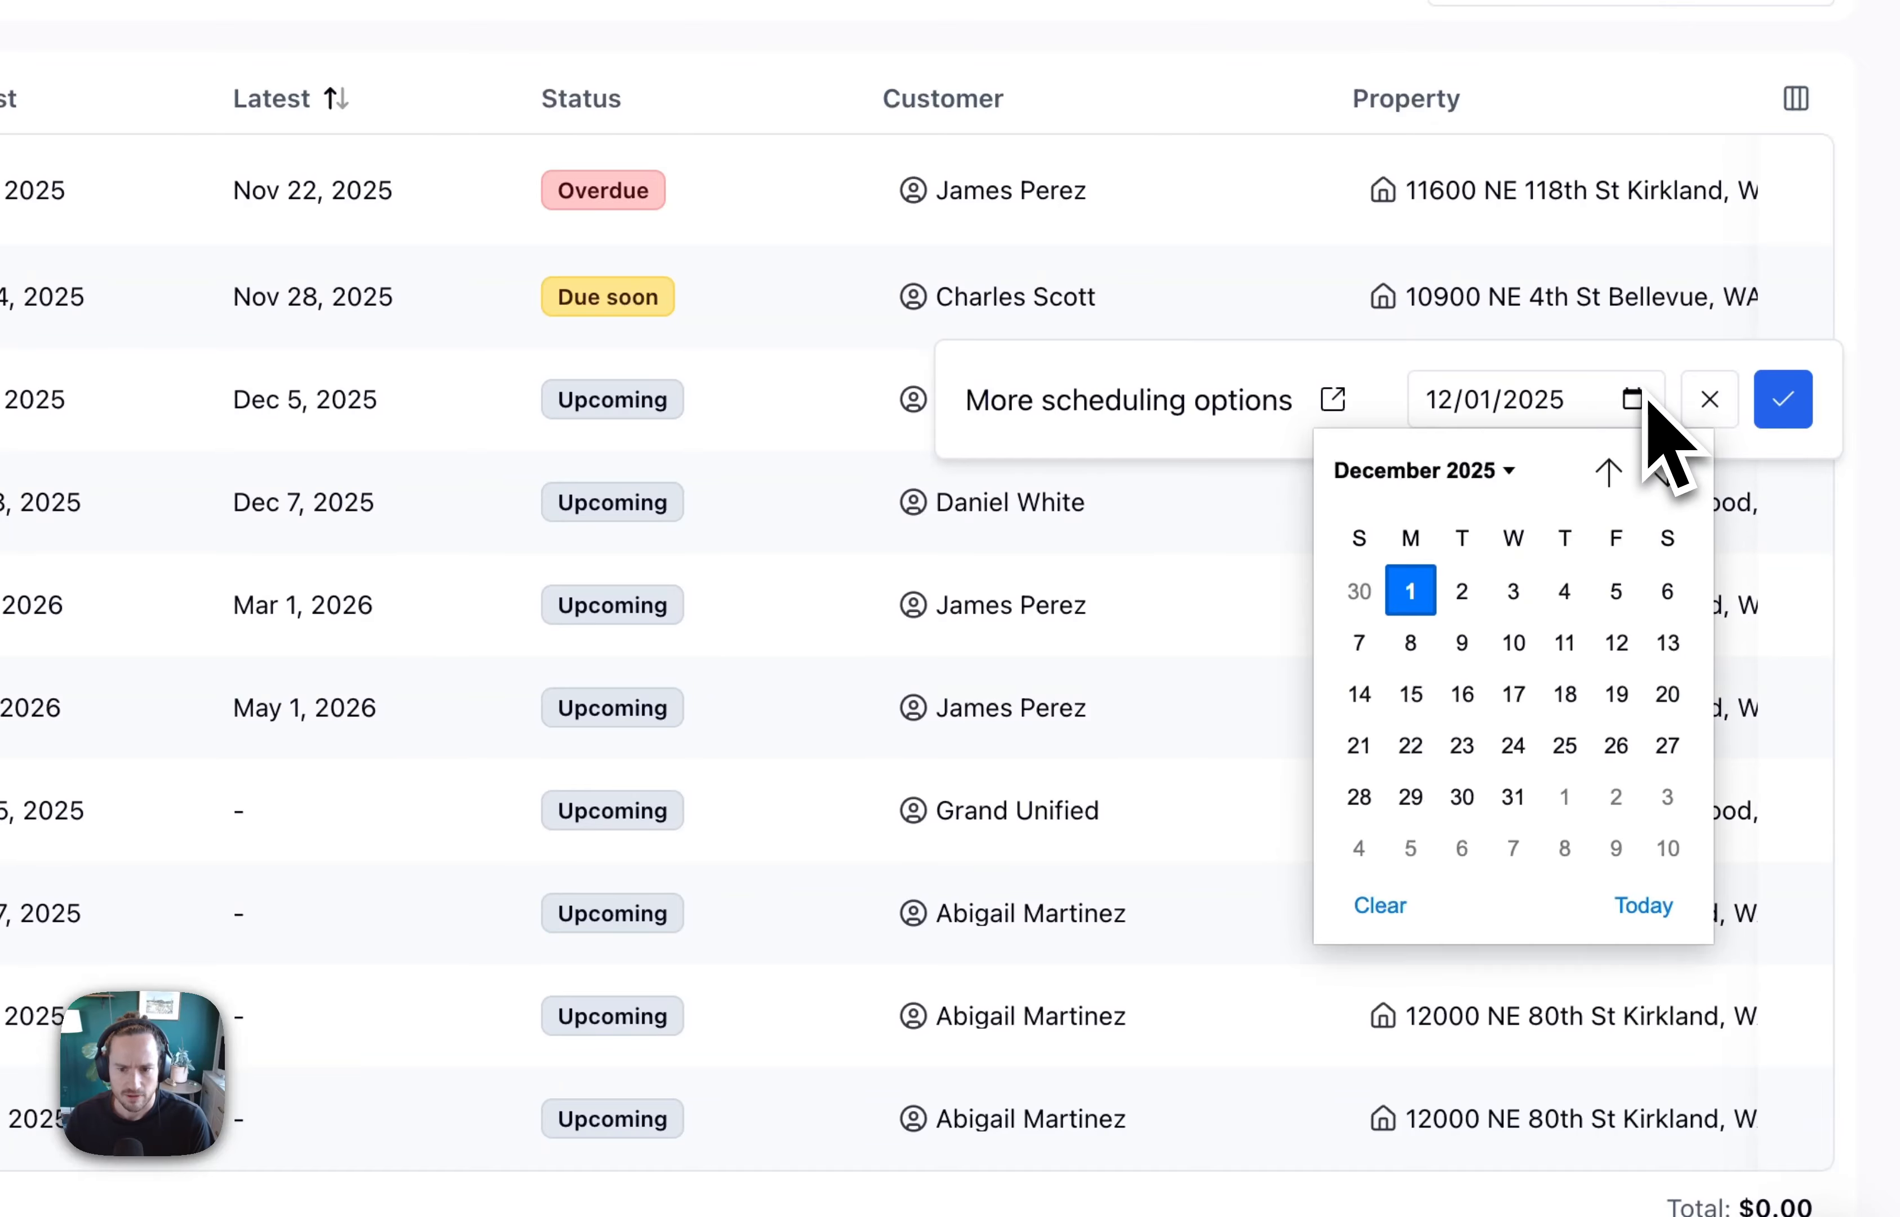
click(1515, 598)
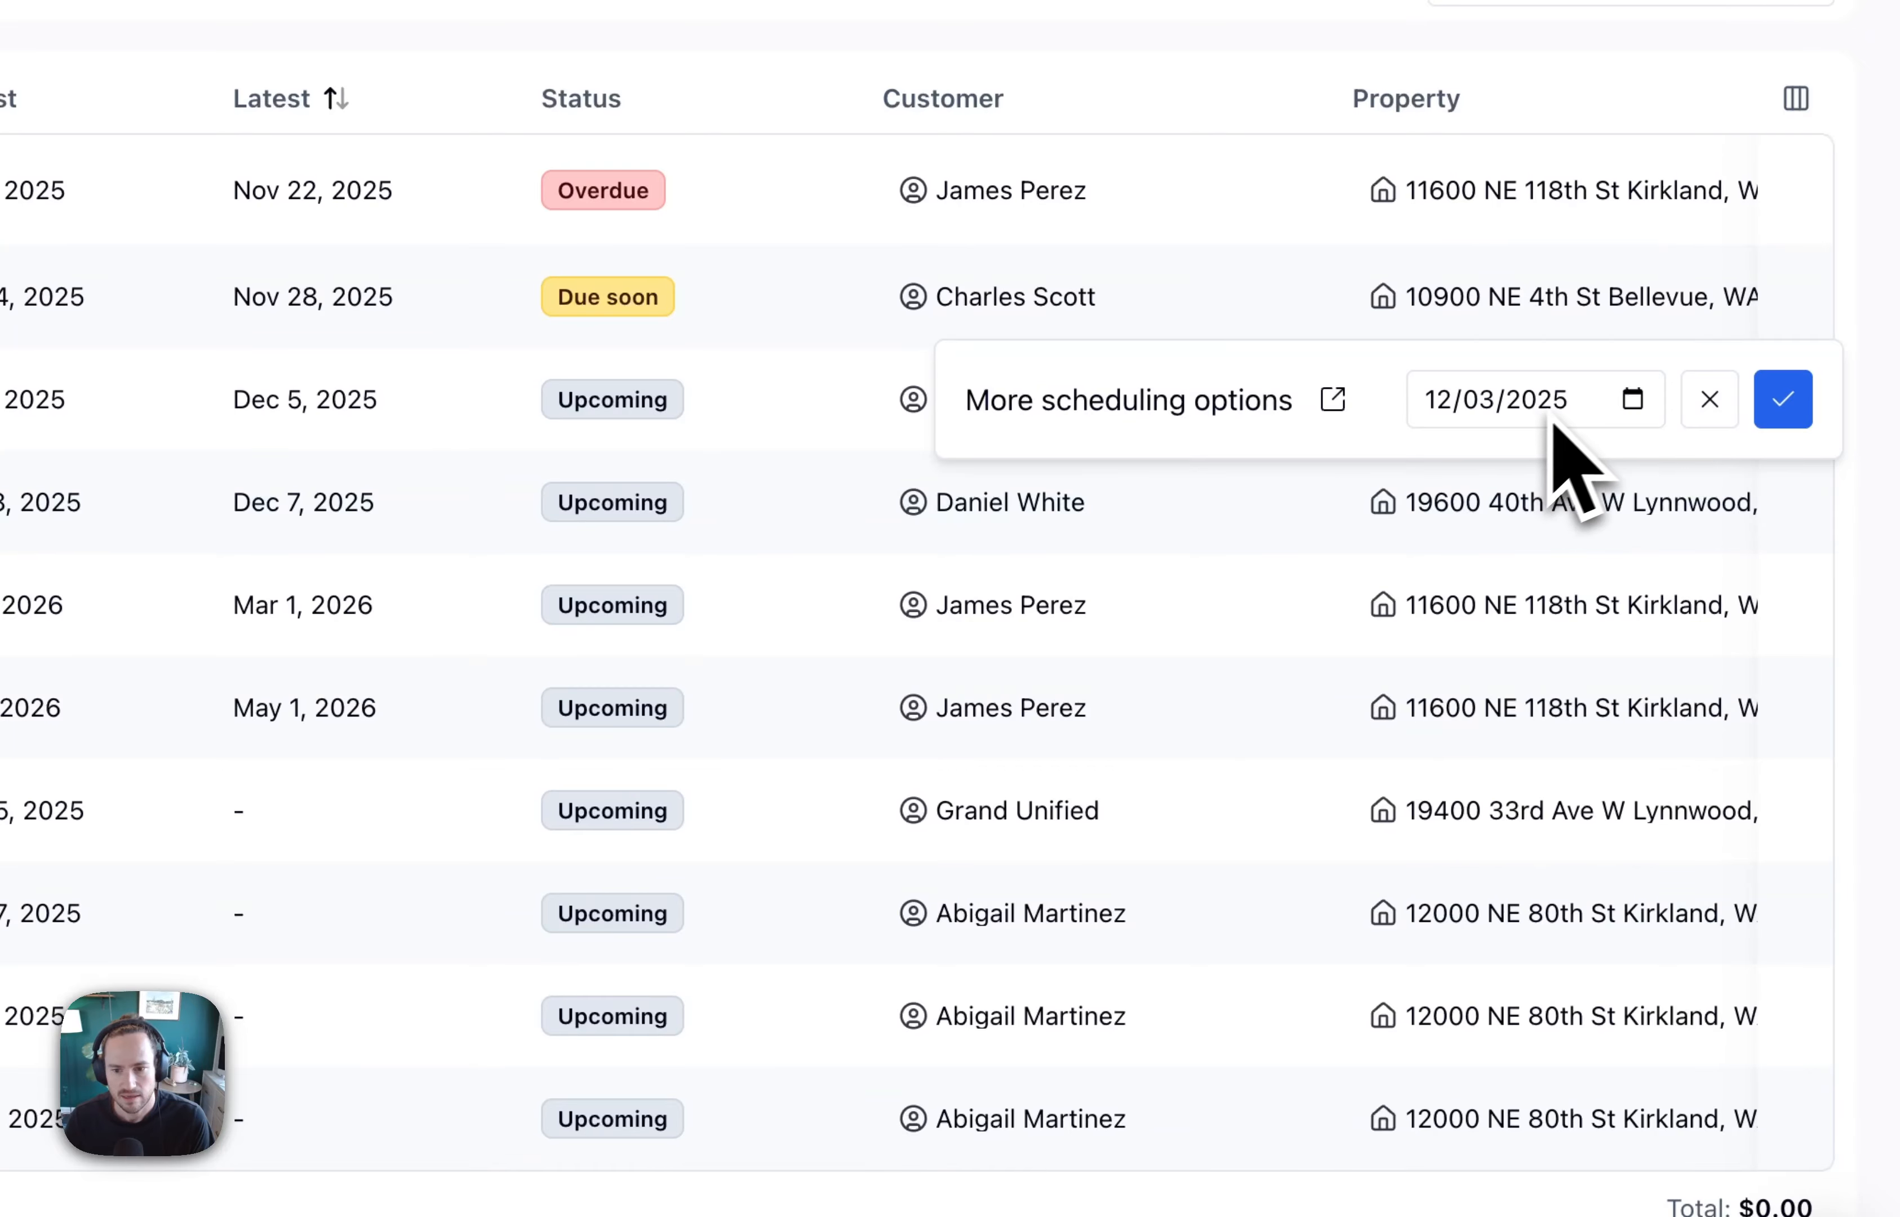
click(1797, 404)
scroll(1527, 806, left, 5)
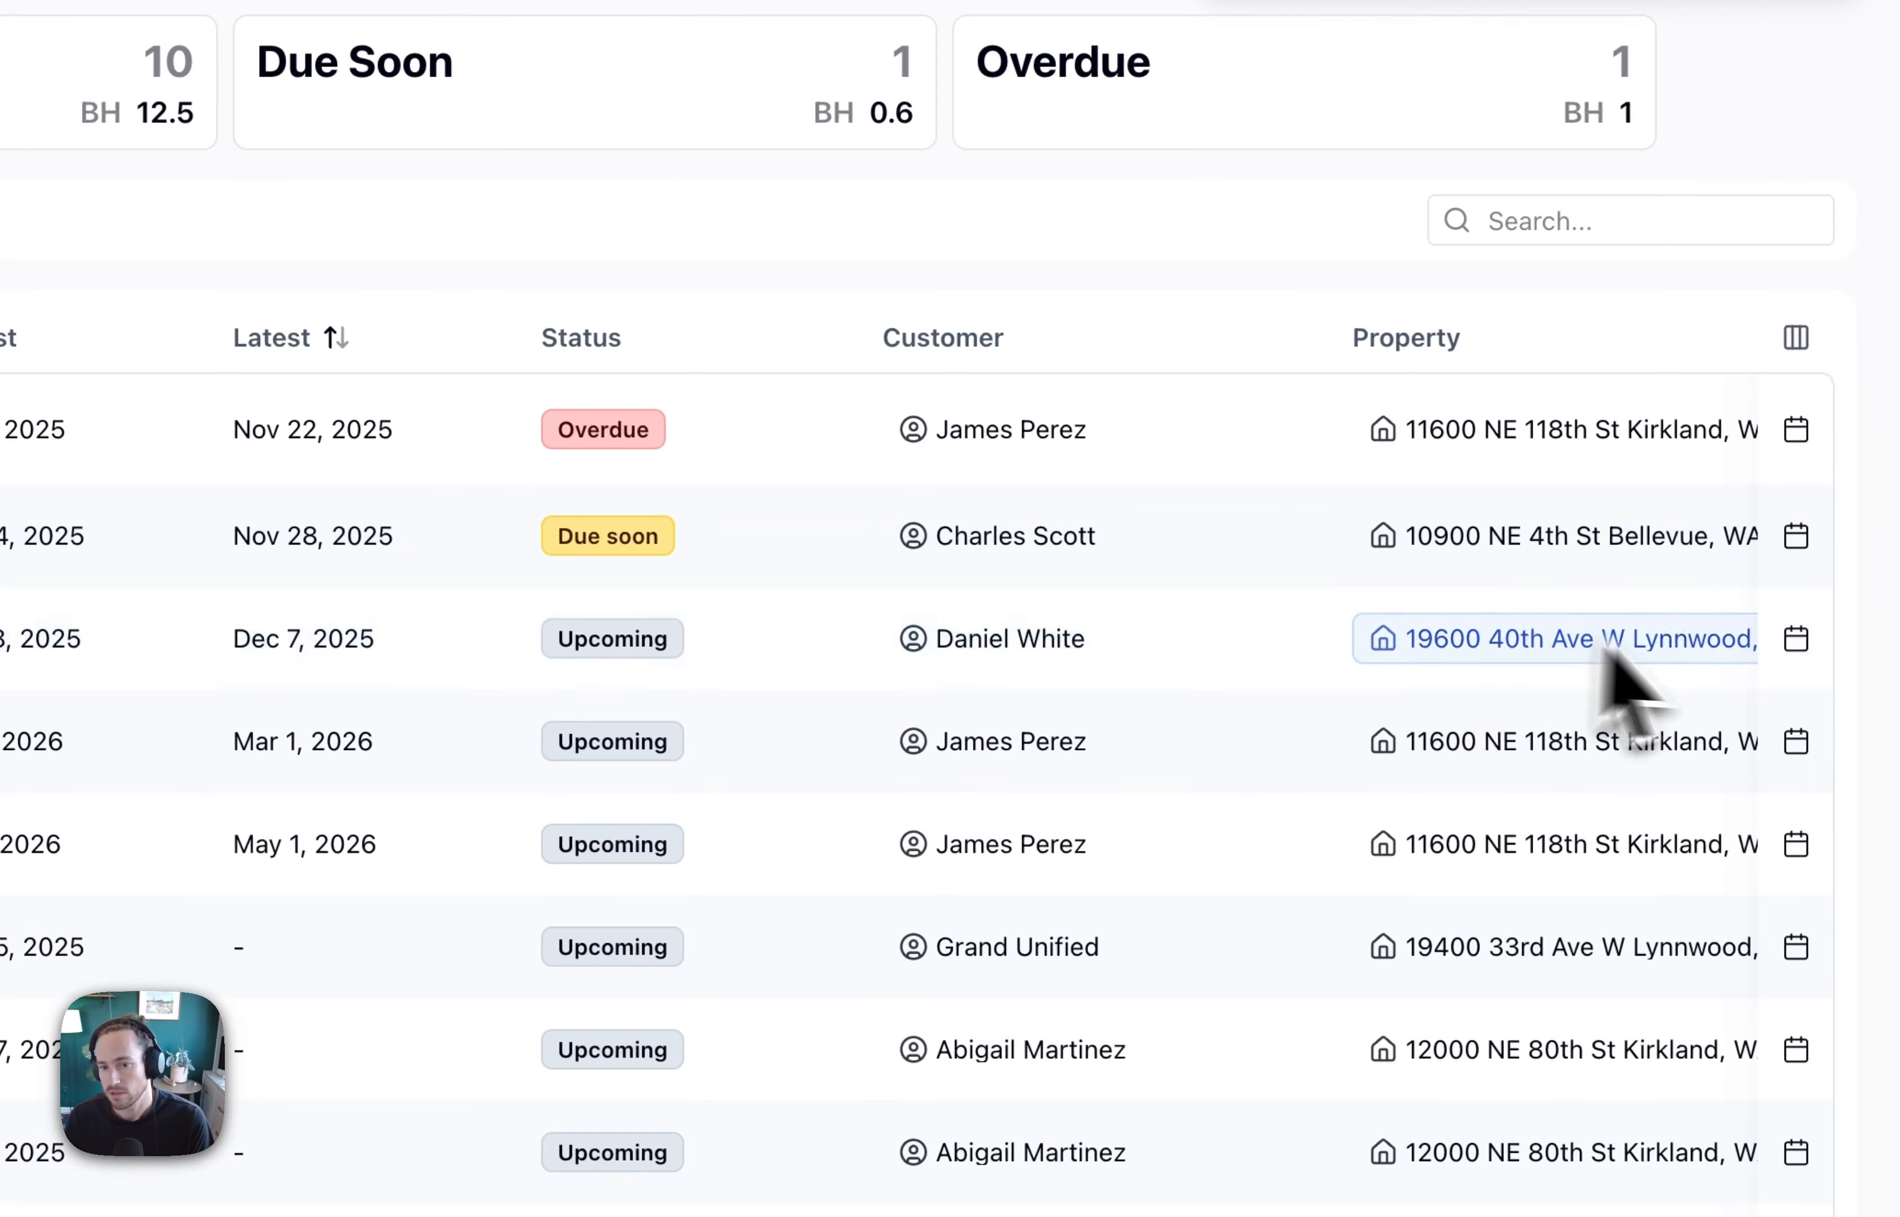
Step: Open the full scheduling options for the landscape project event and change its scheduling type to Scheduled Single Visit
click(1797, 638)
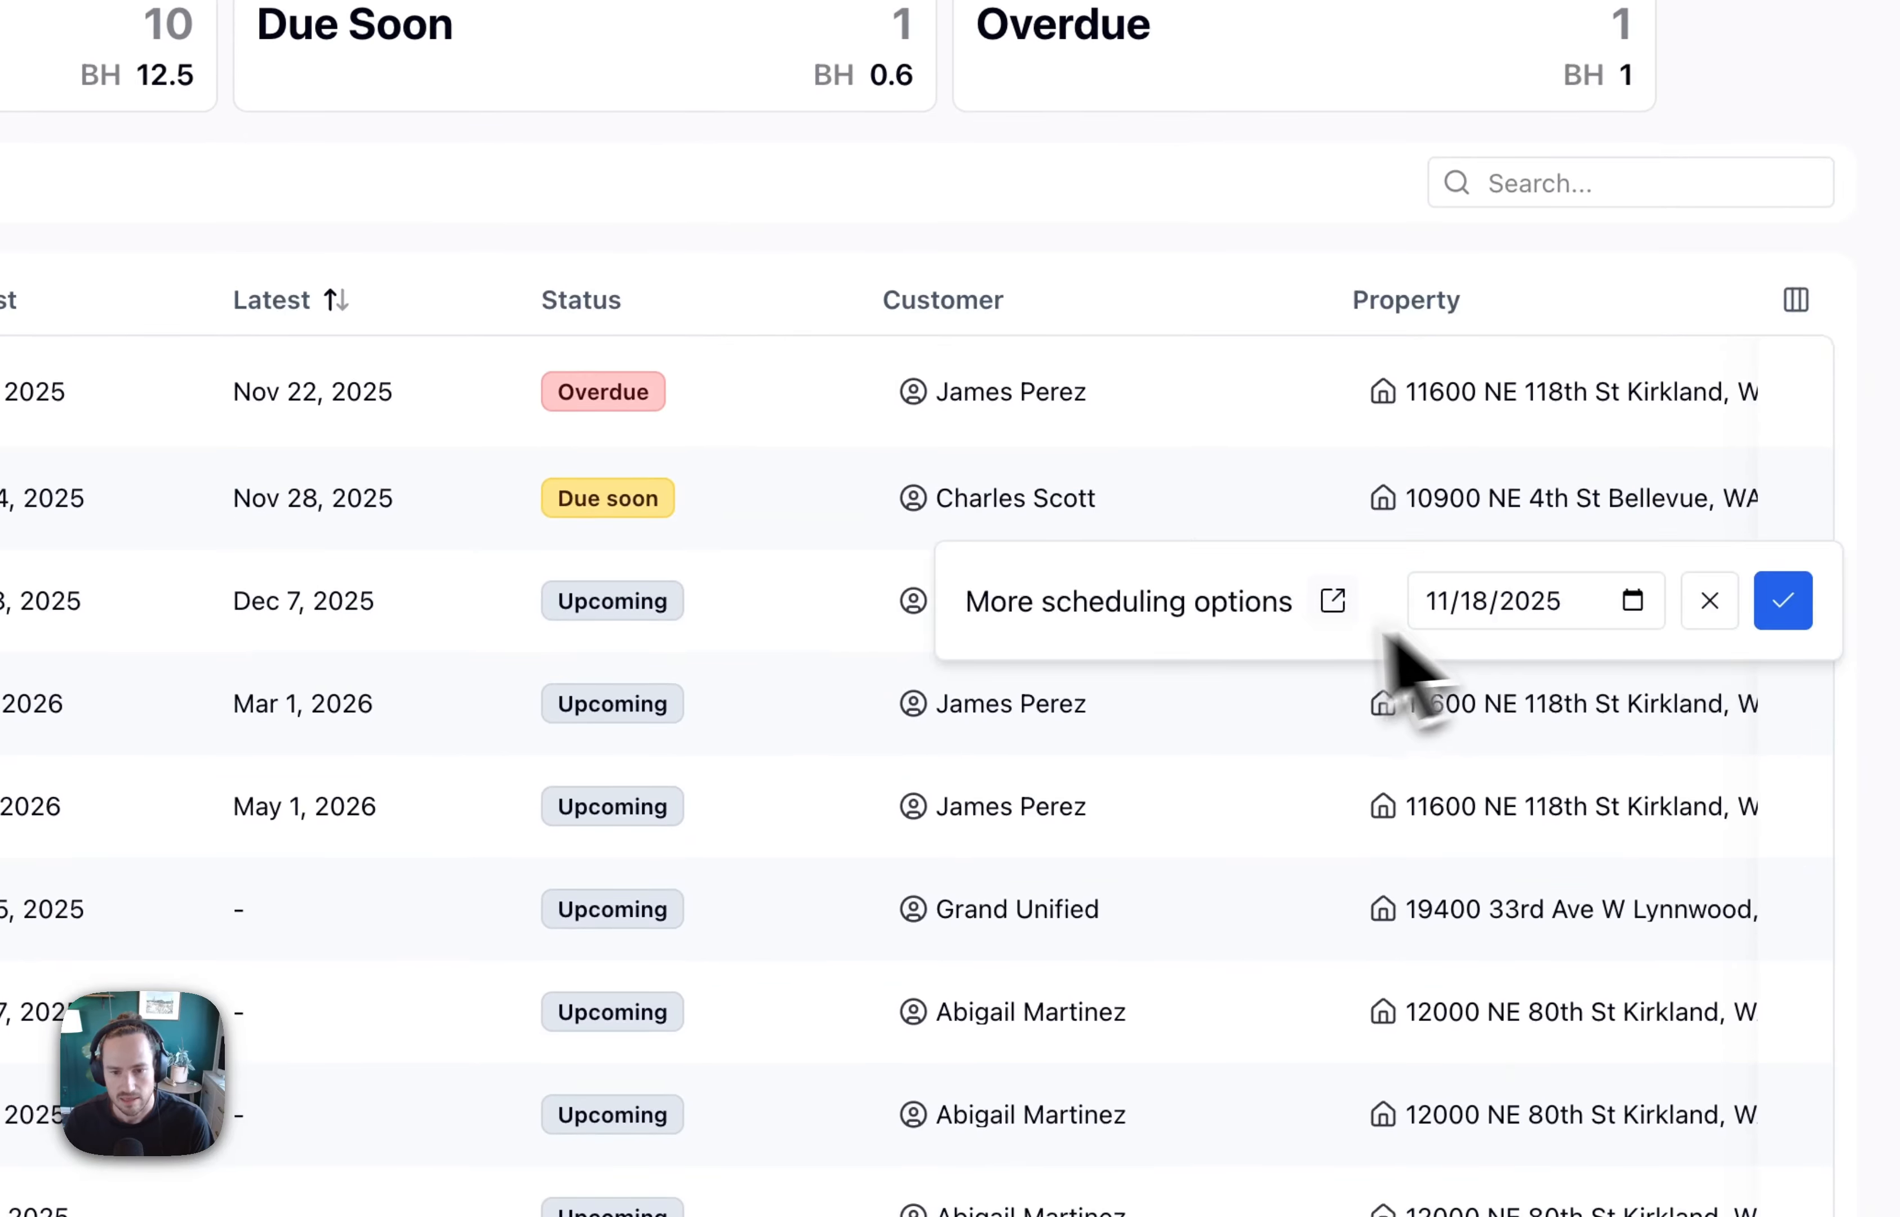
click(1333, 601)
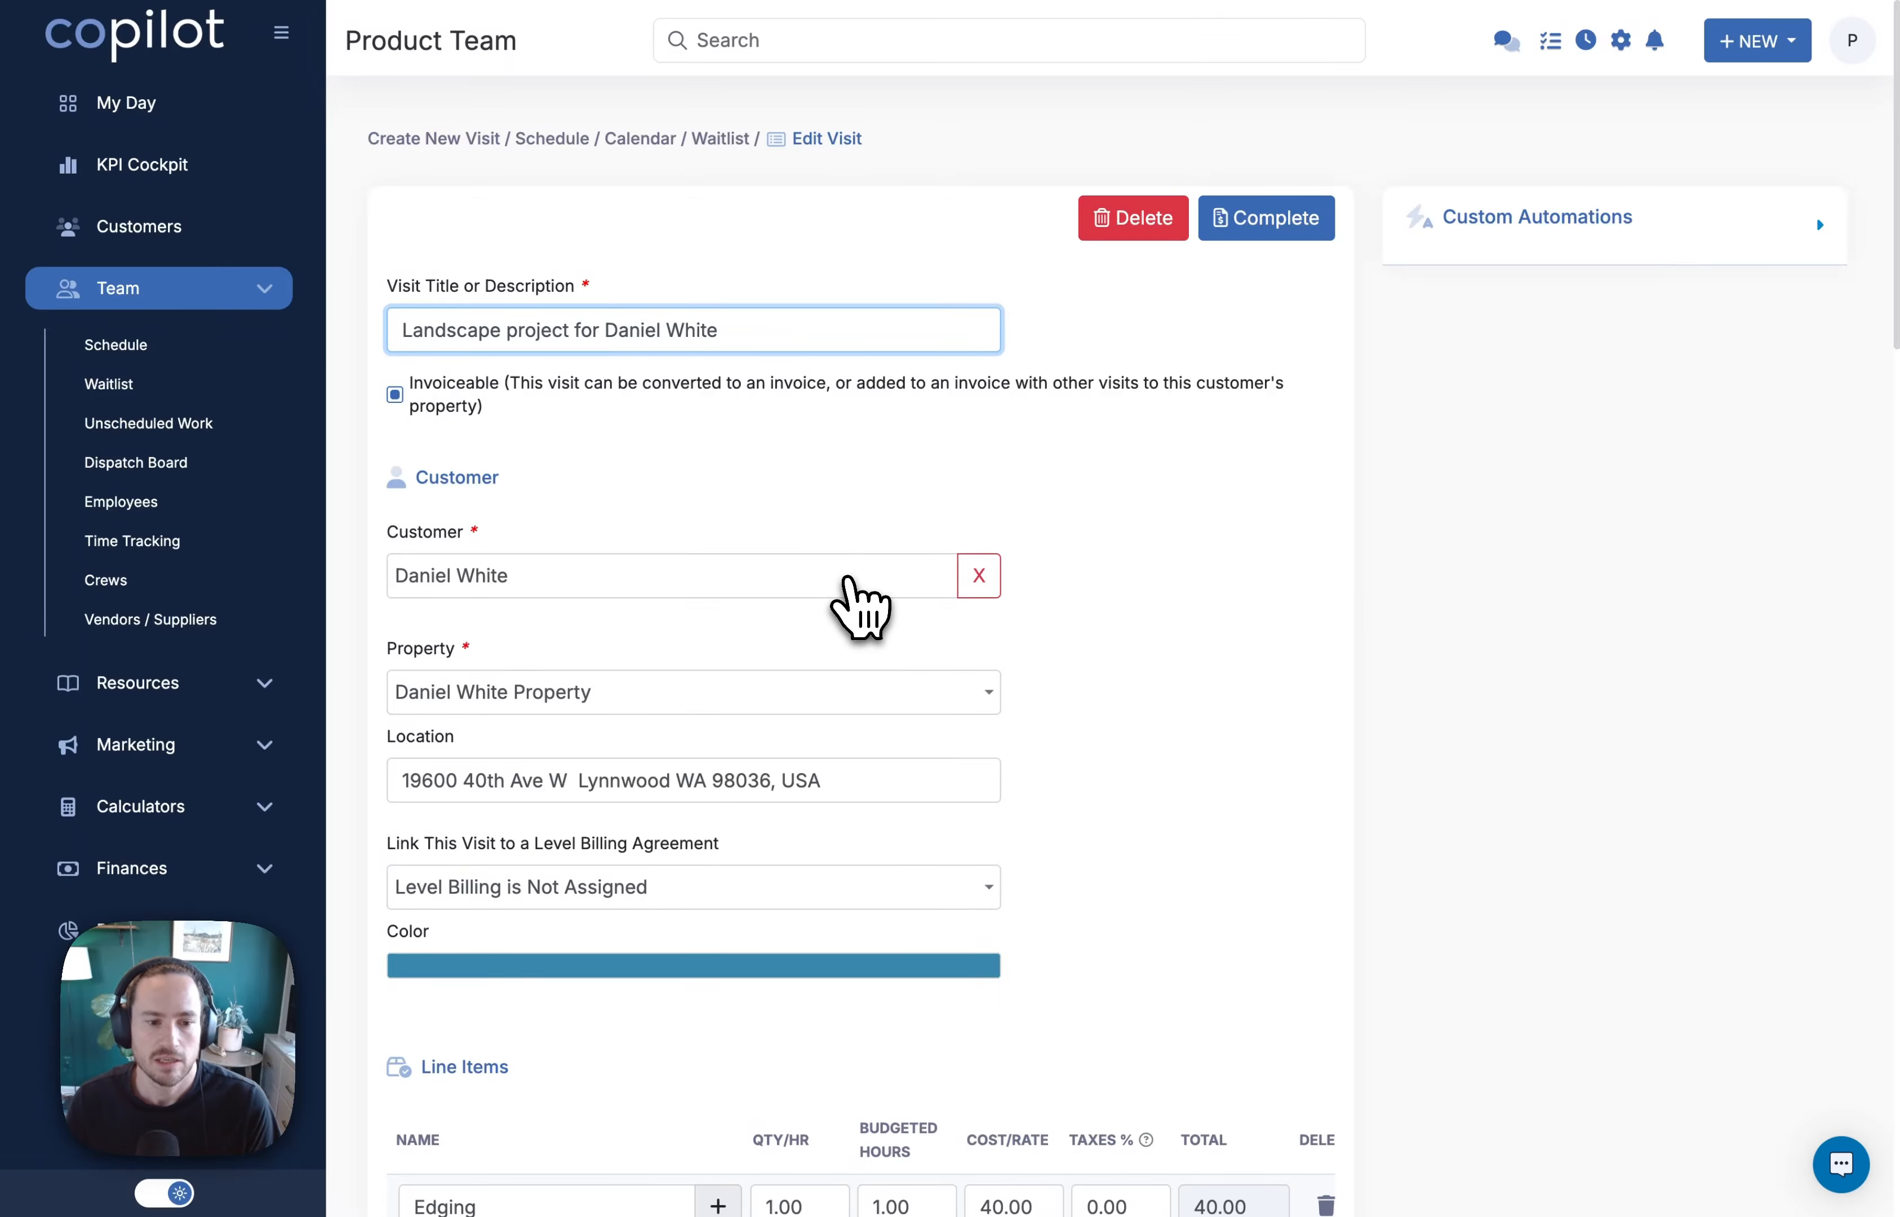
scroll(990, 803, down, 12)
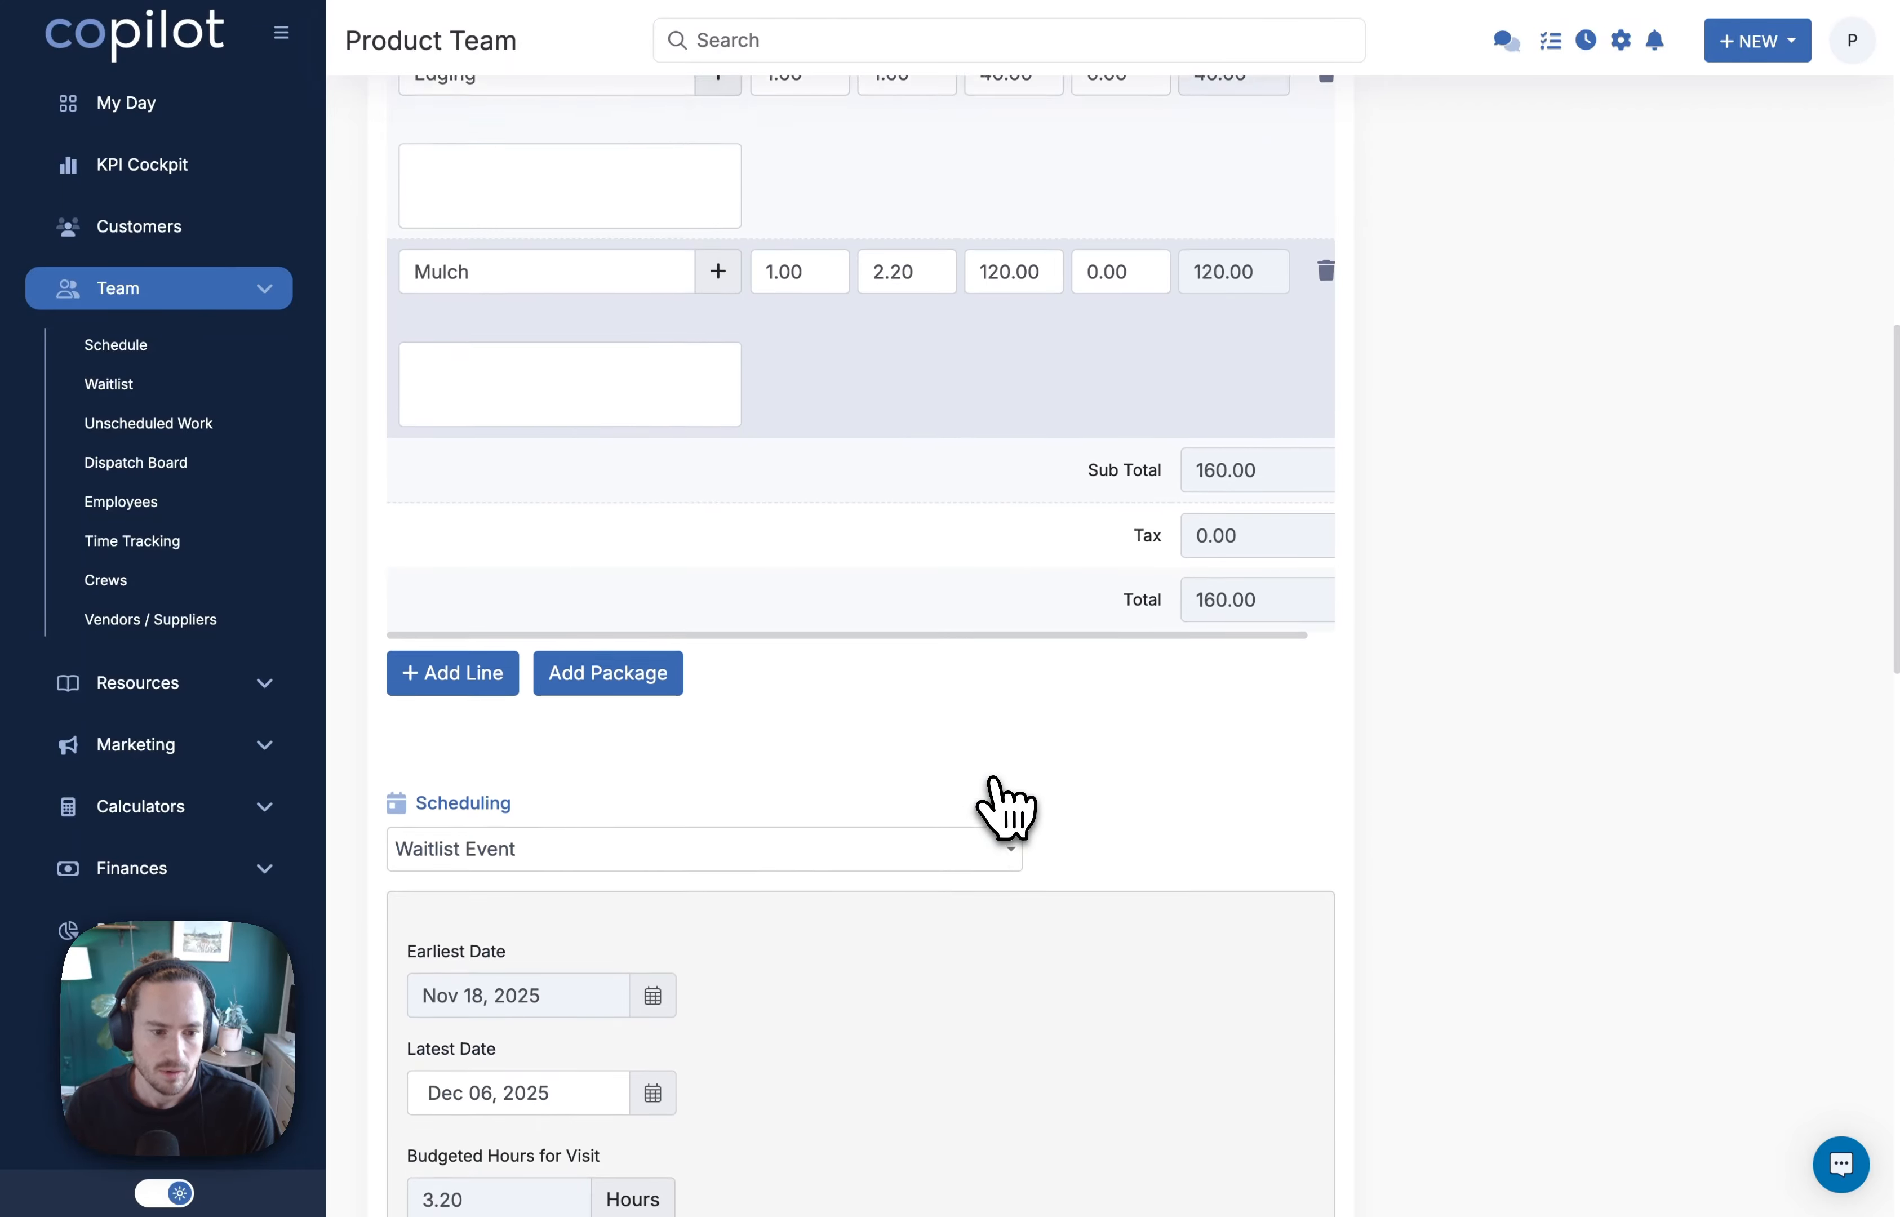
scroll(992, 781, down, 5)
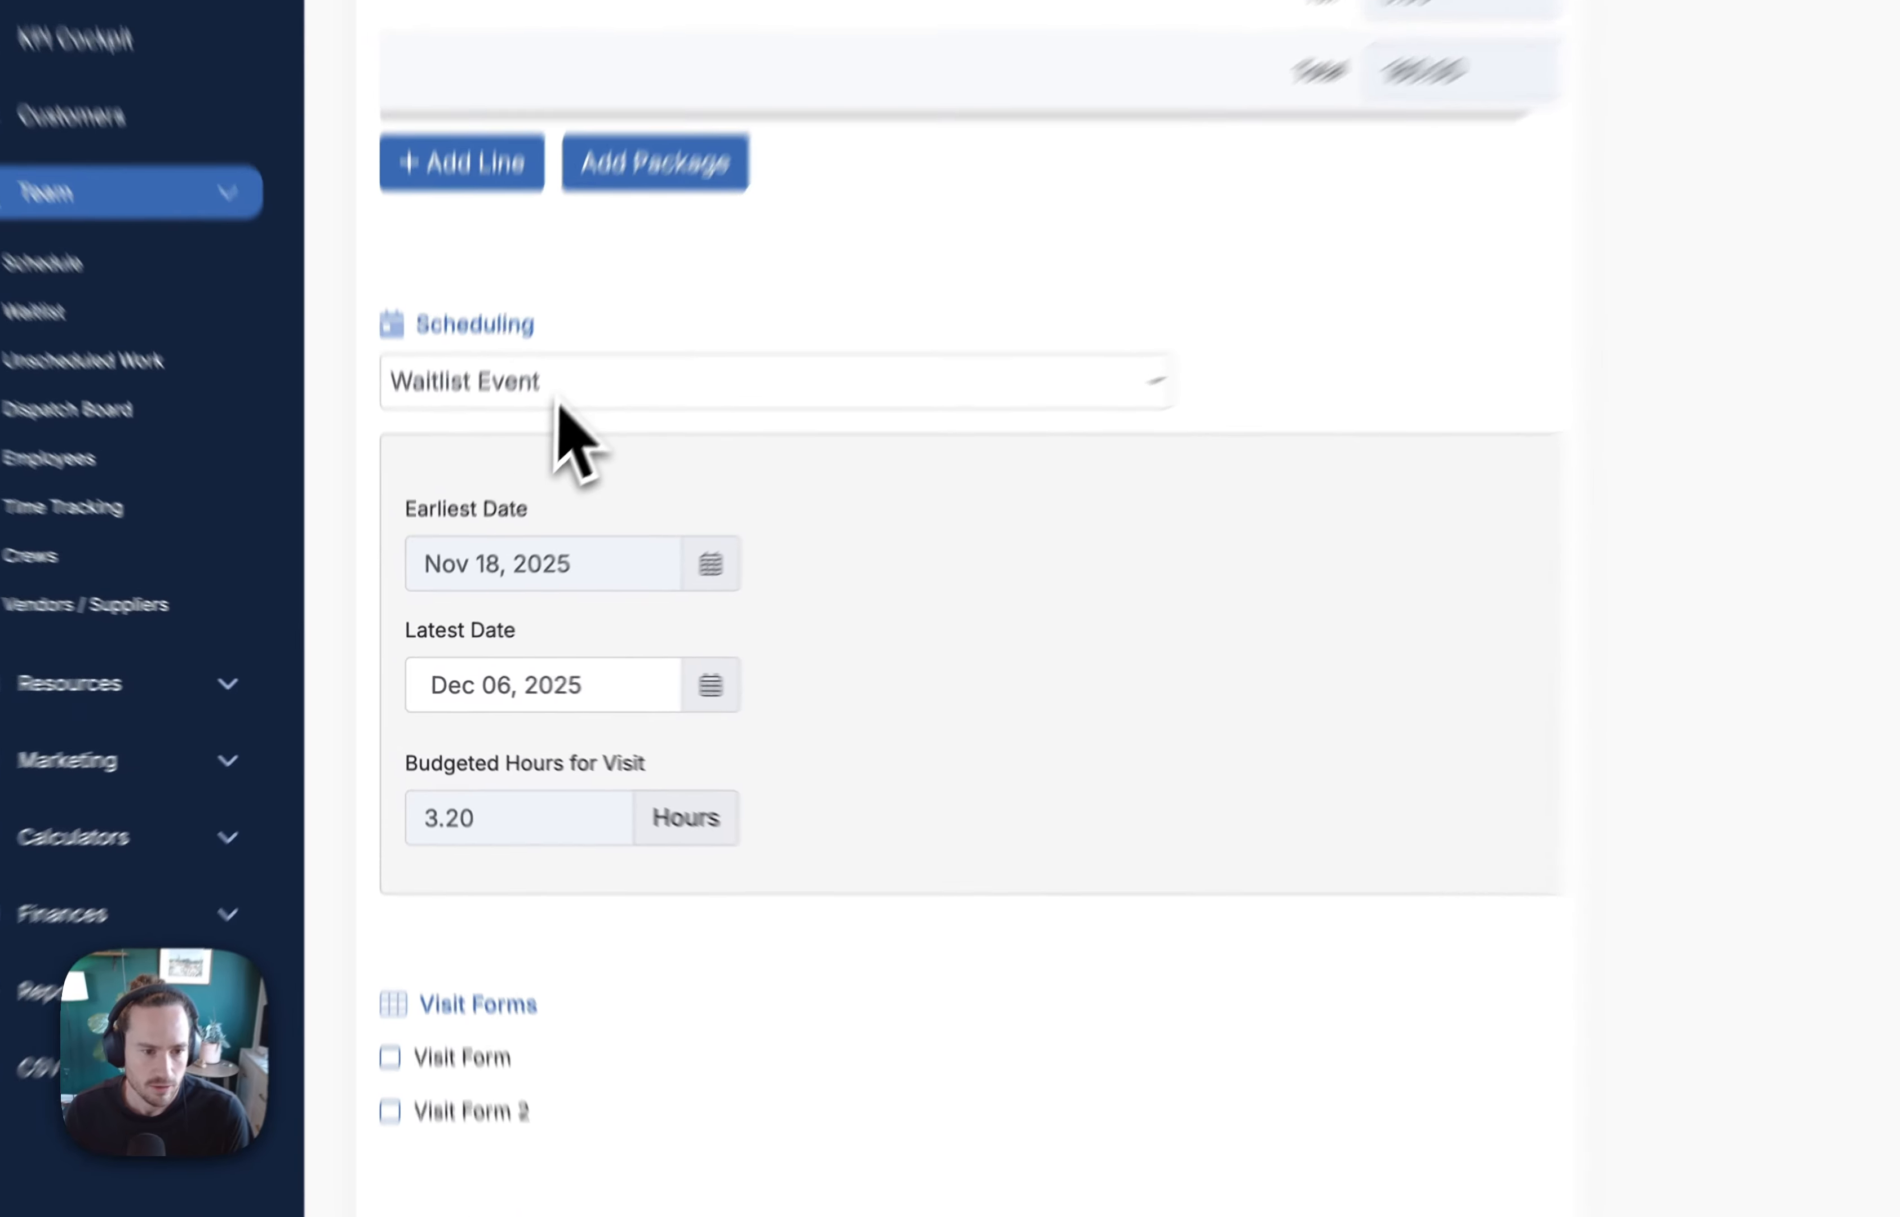
click(515, 453)
click(488, 381)
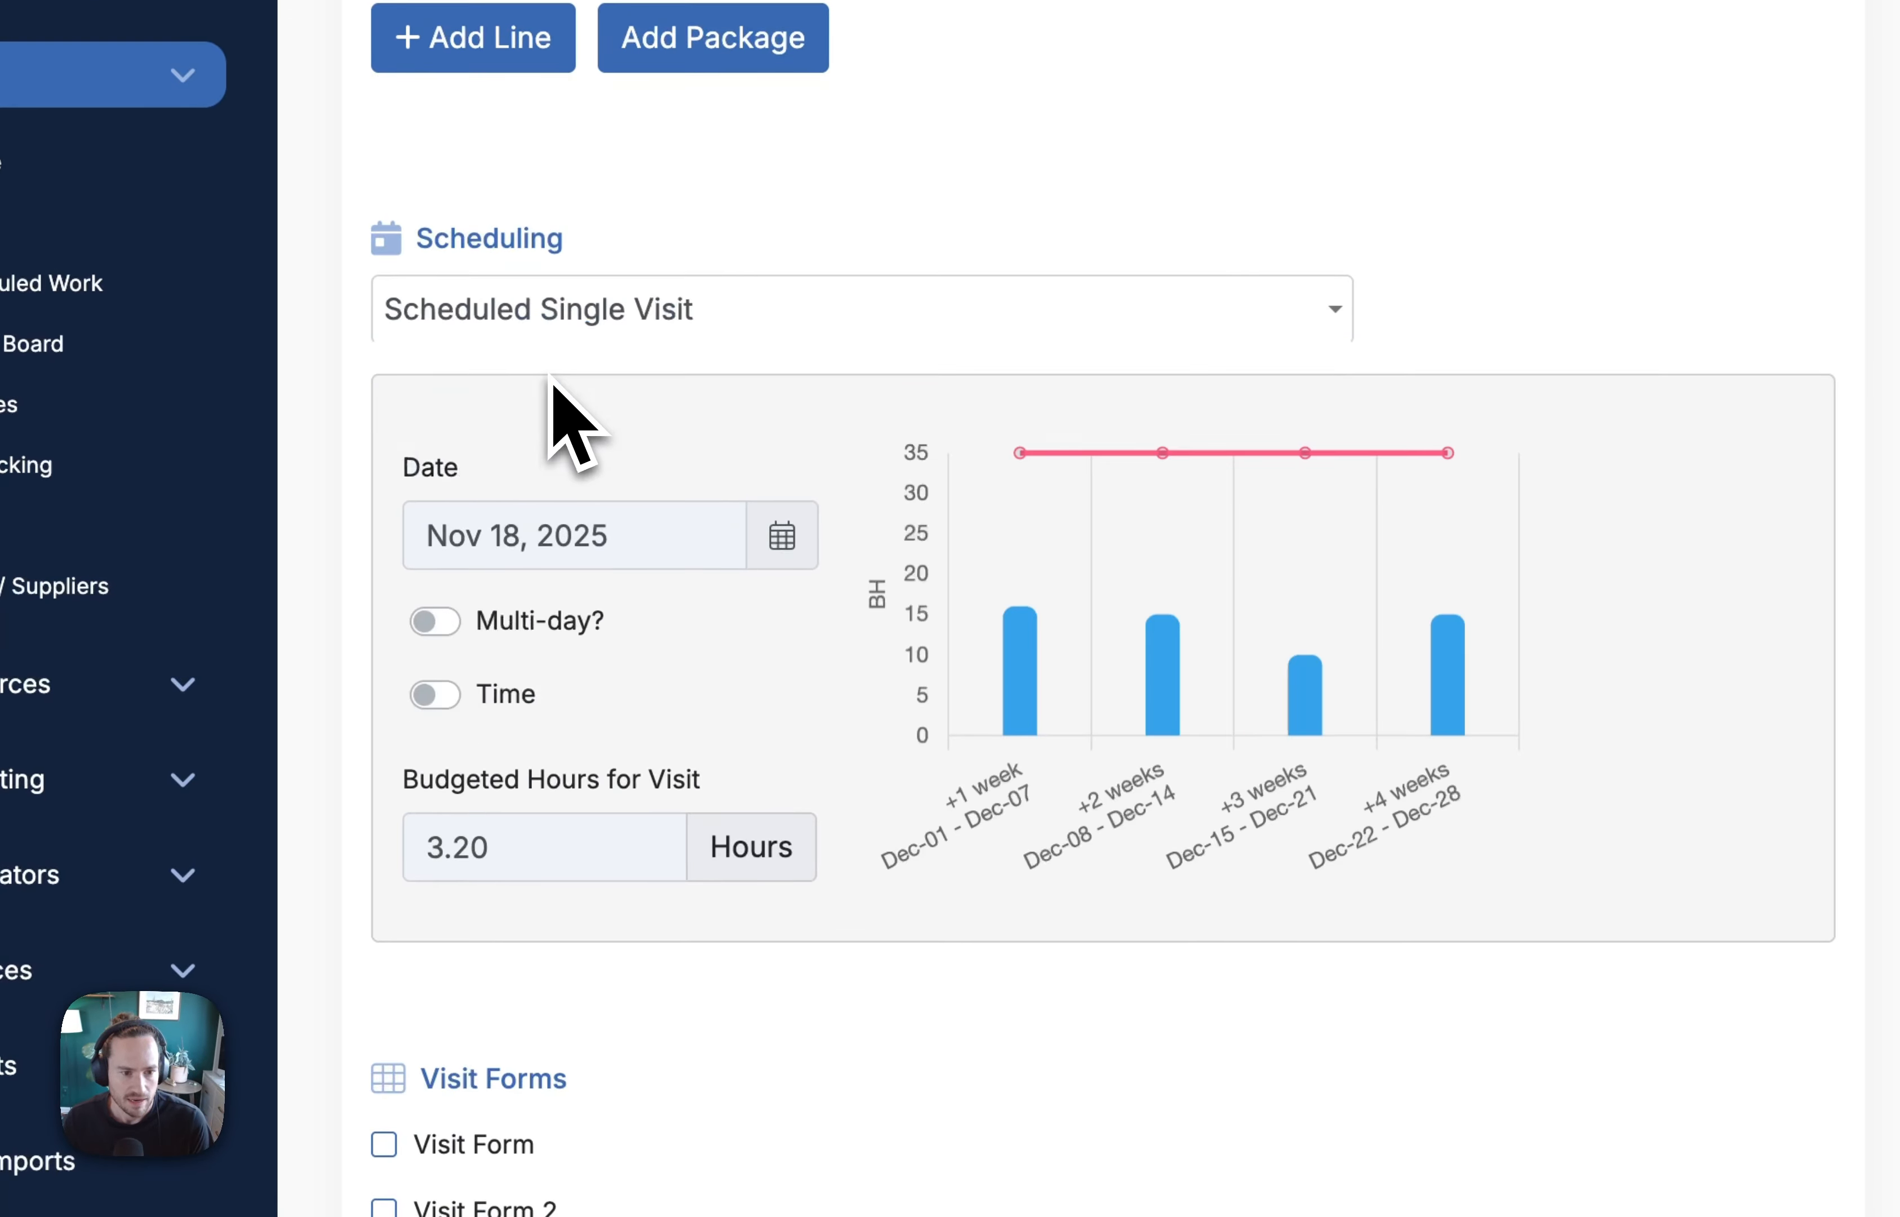
Step: Try out the Multi-day and Time options for the landscape project visit, turning each on and off again
scroll(607, 415, down, 2)
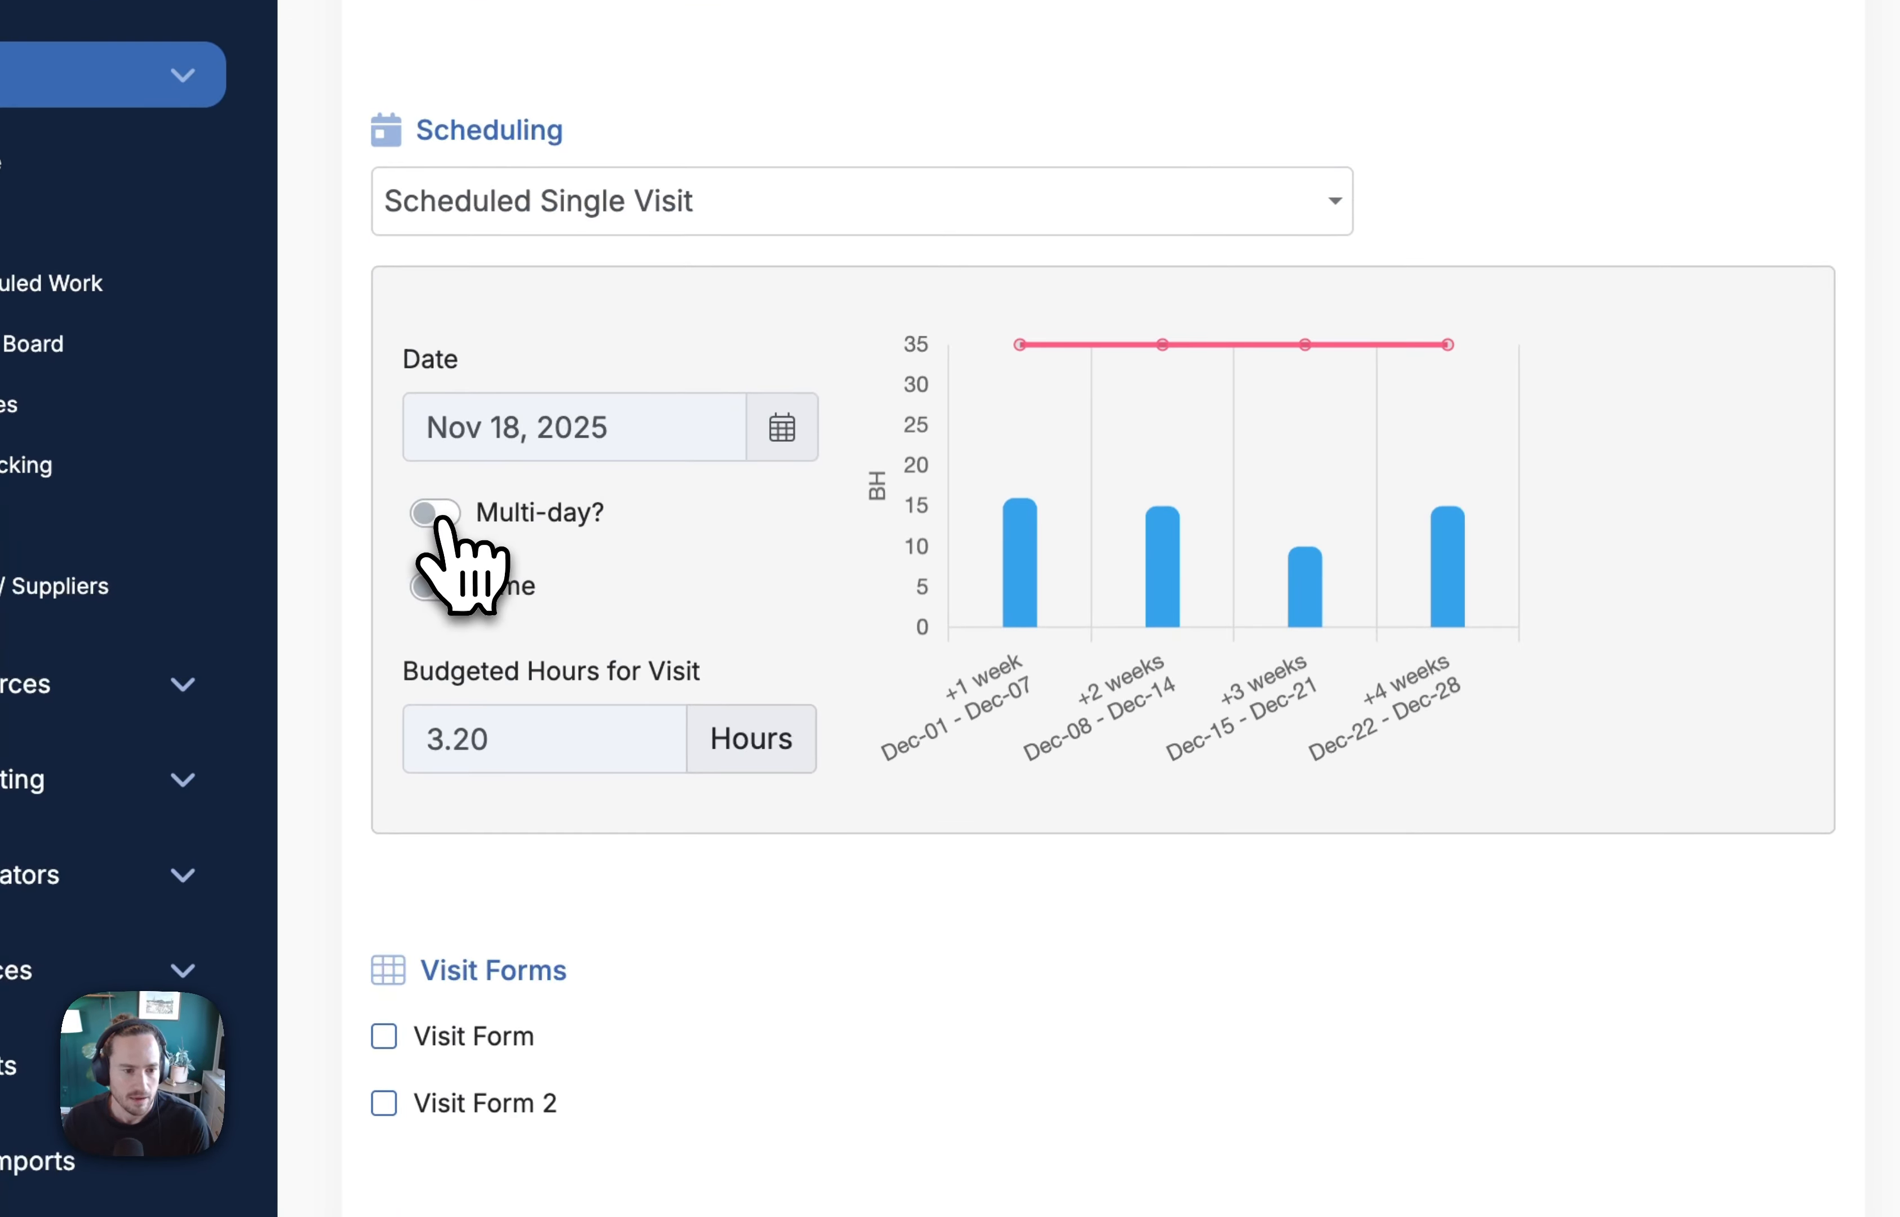
click(441, 515)
click(437, 515)
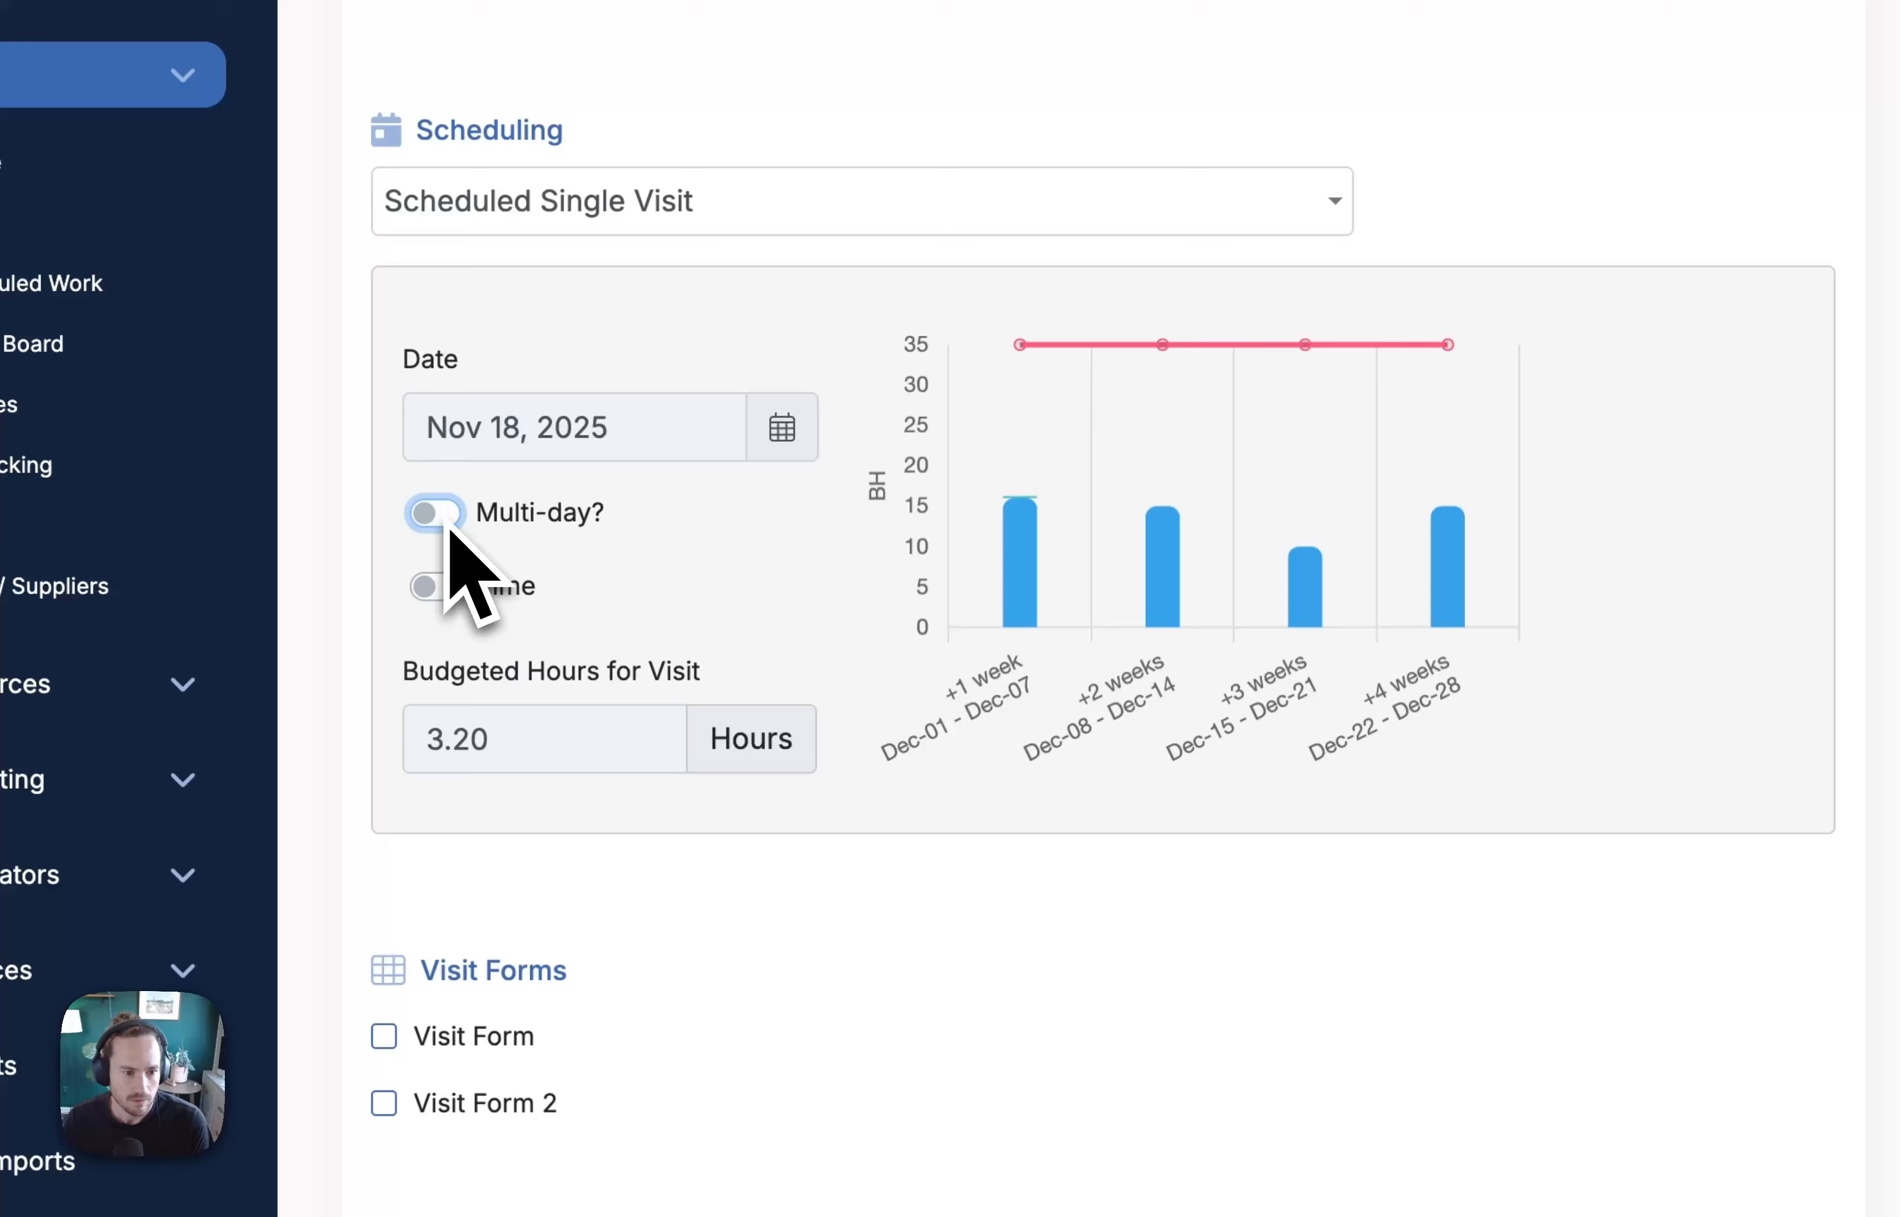
click(437, 588)
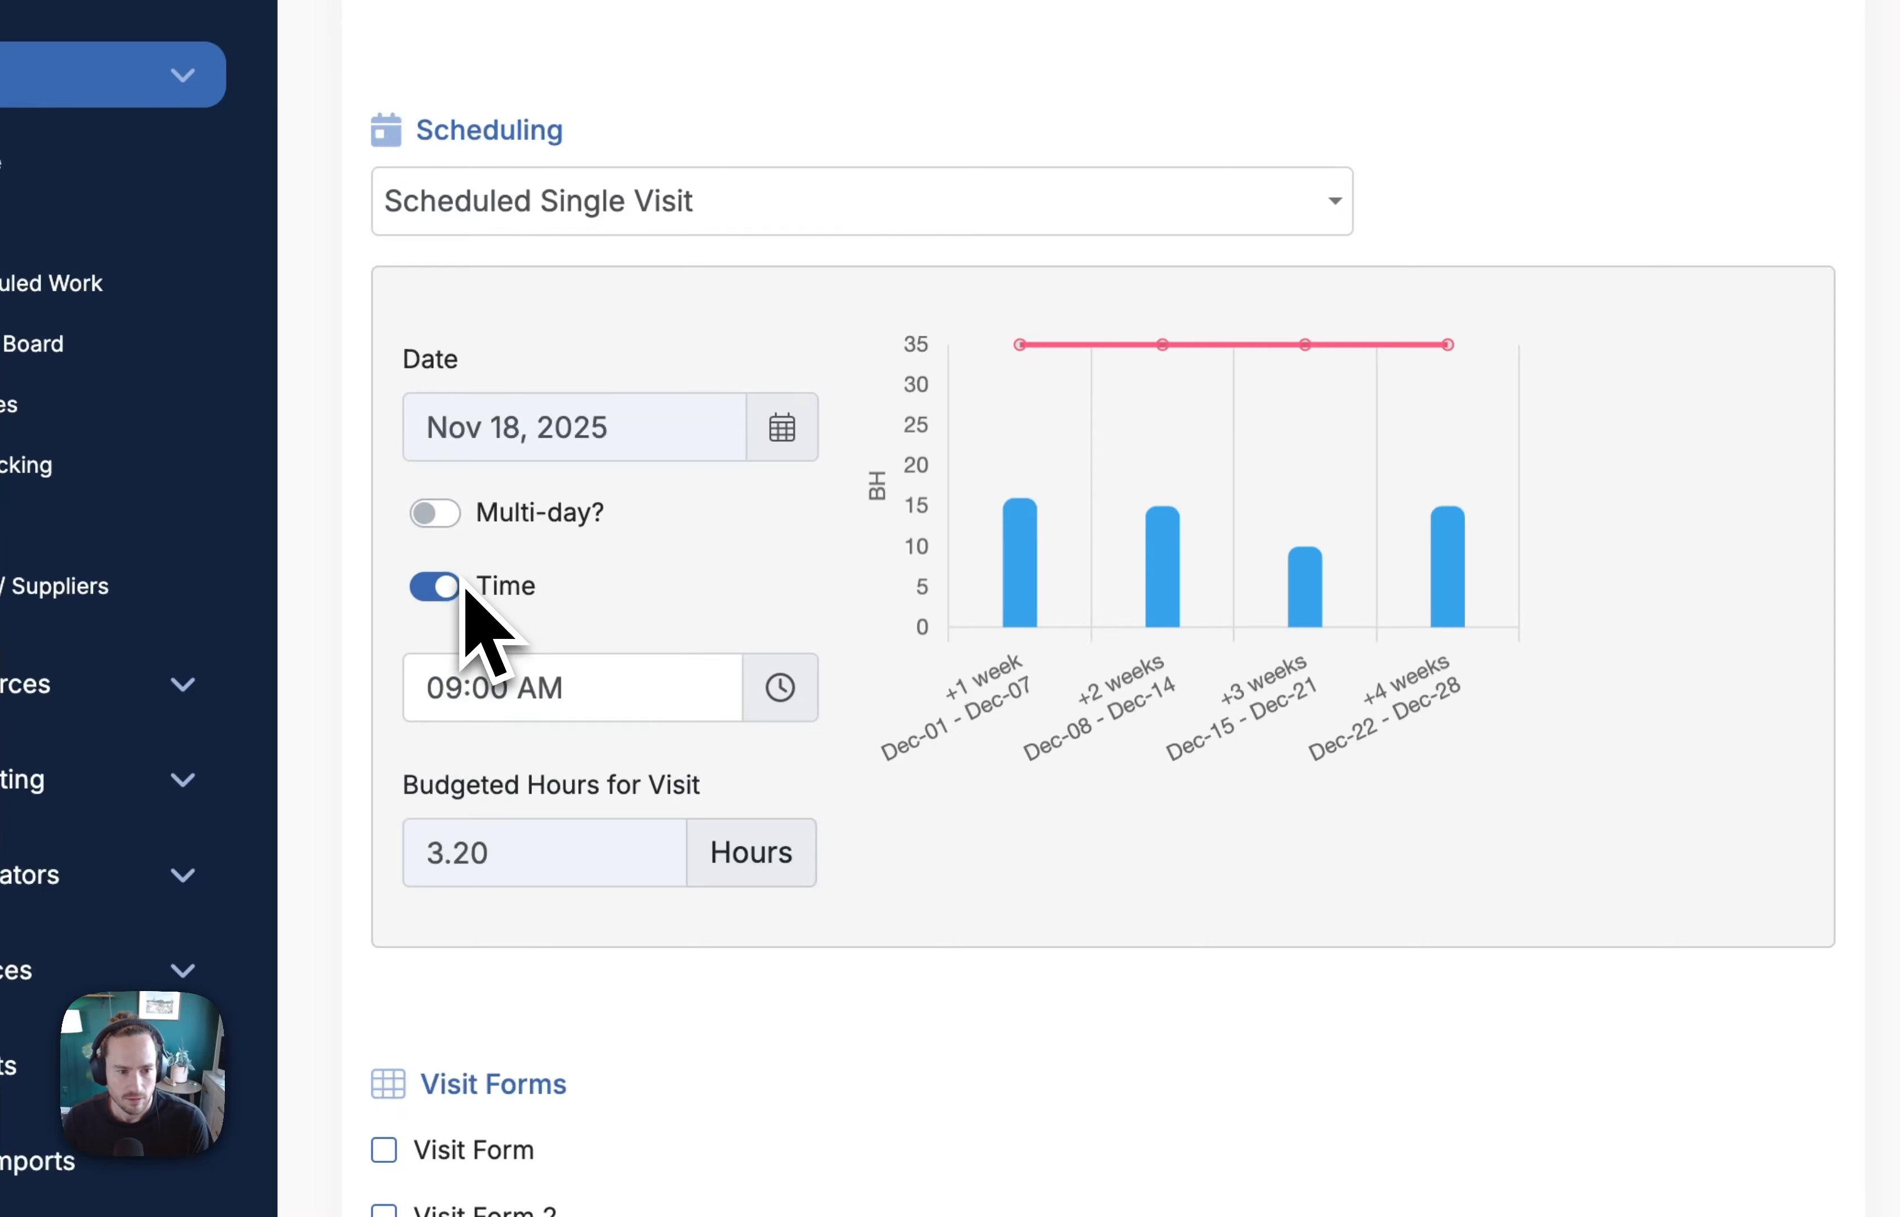
click(435, 587)
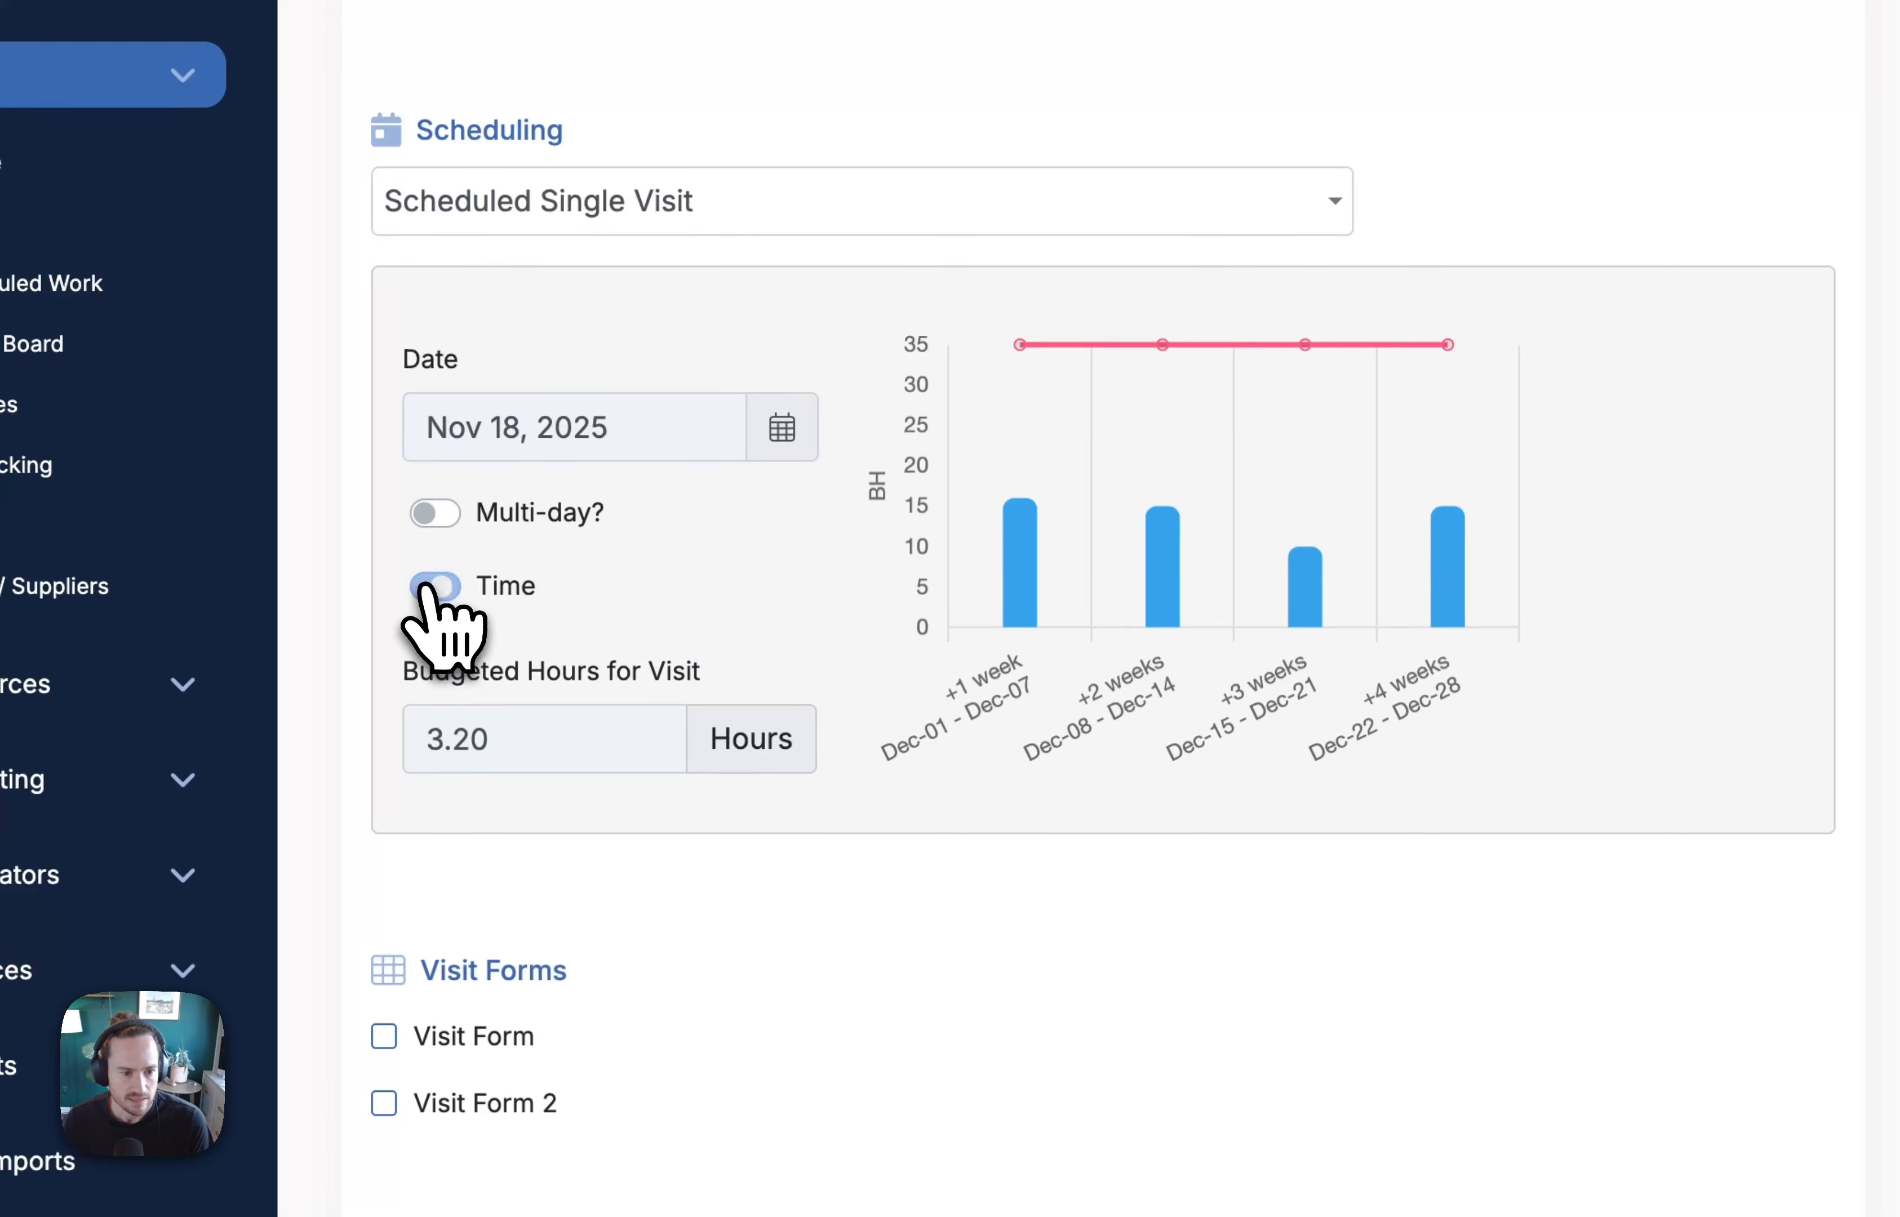
Step: Schedule the landscape project visit for Nov 21, 2025 at 09:00 and save the updated visit
click(791, 430)
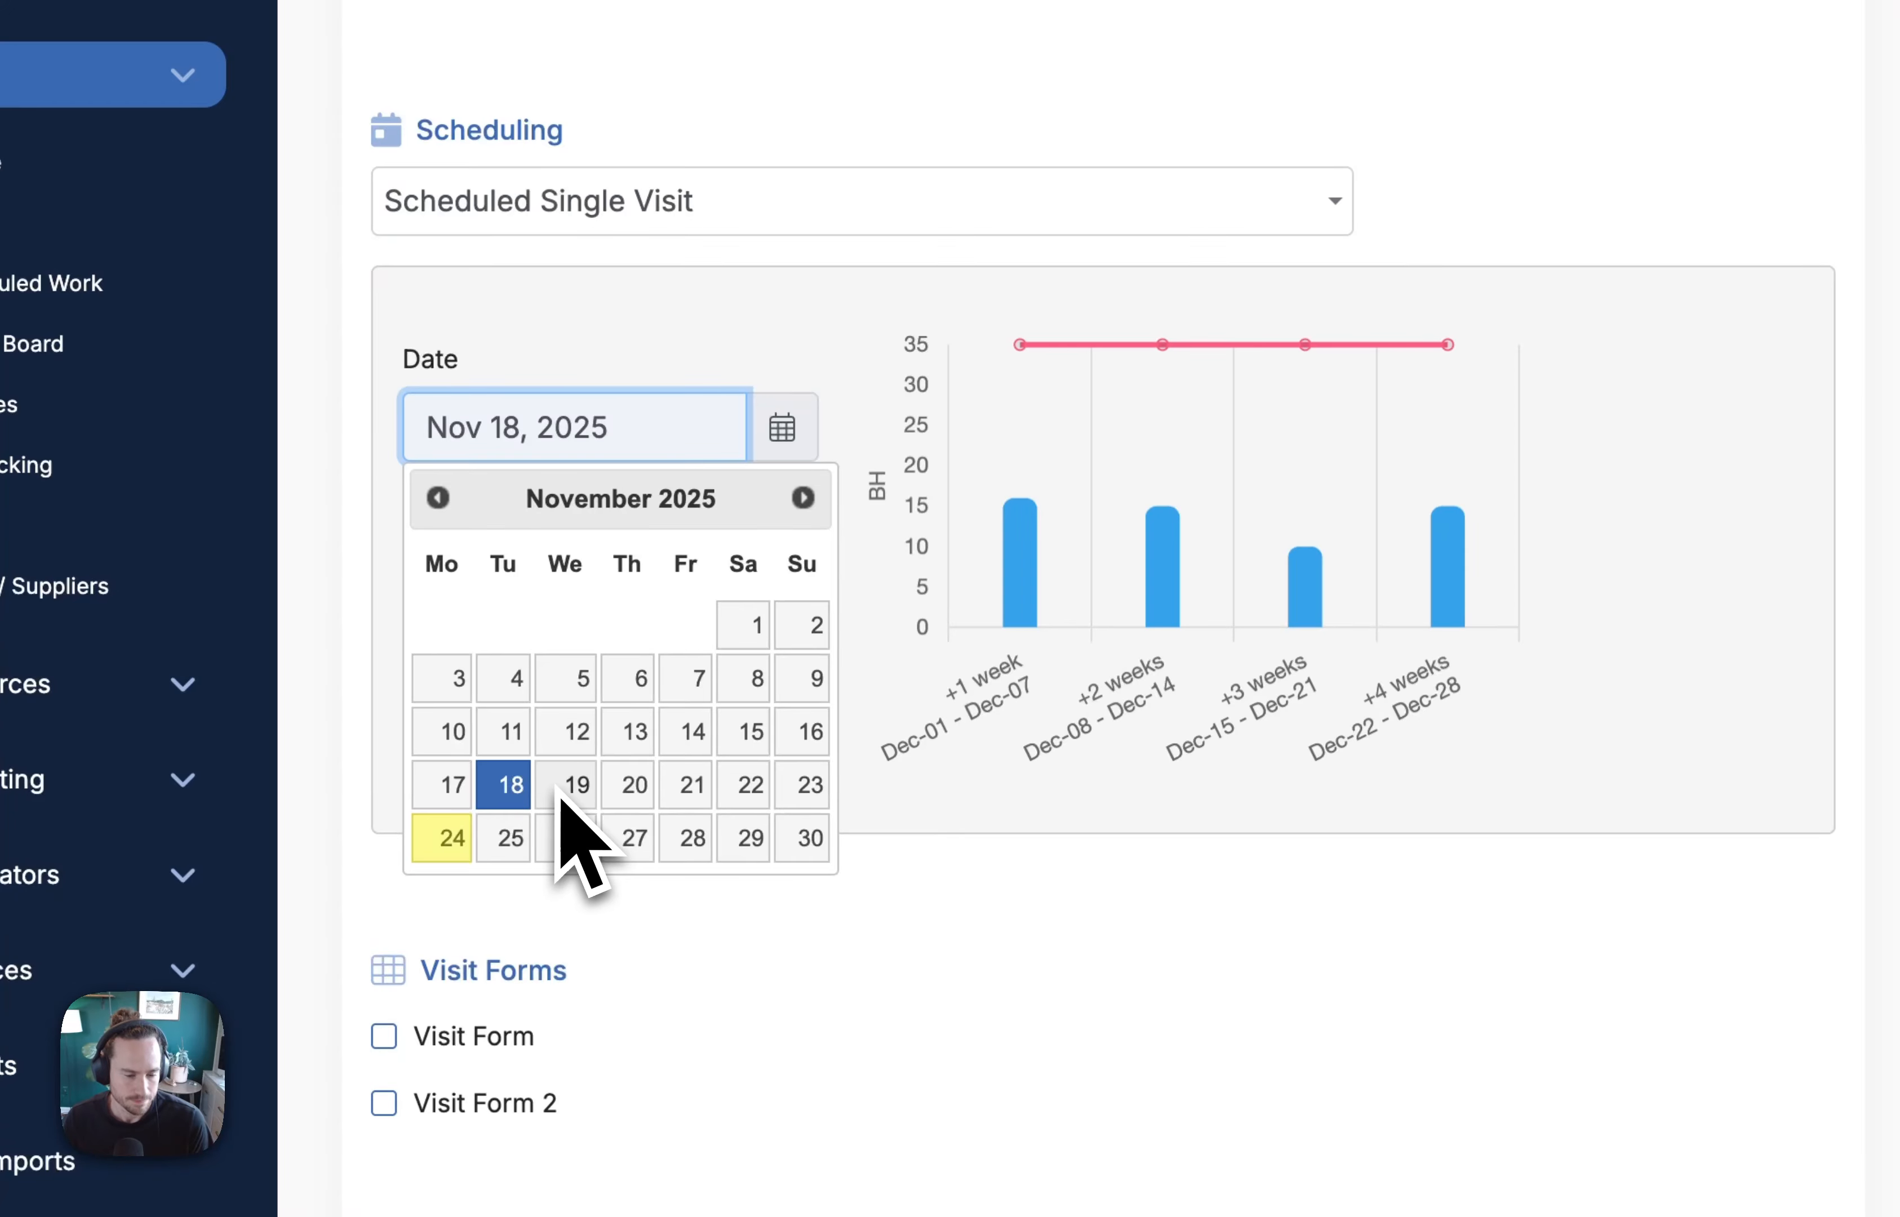
click(692, 785)
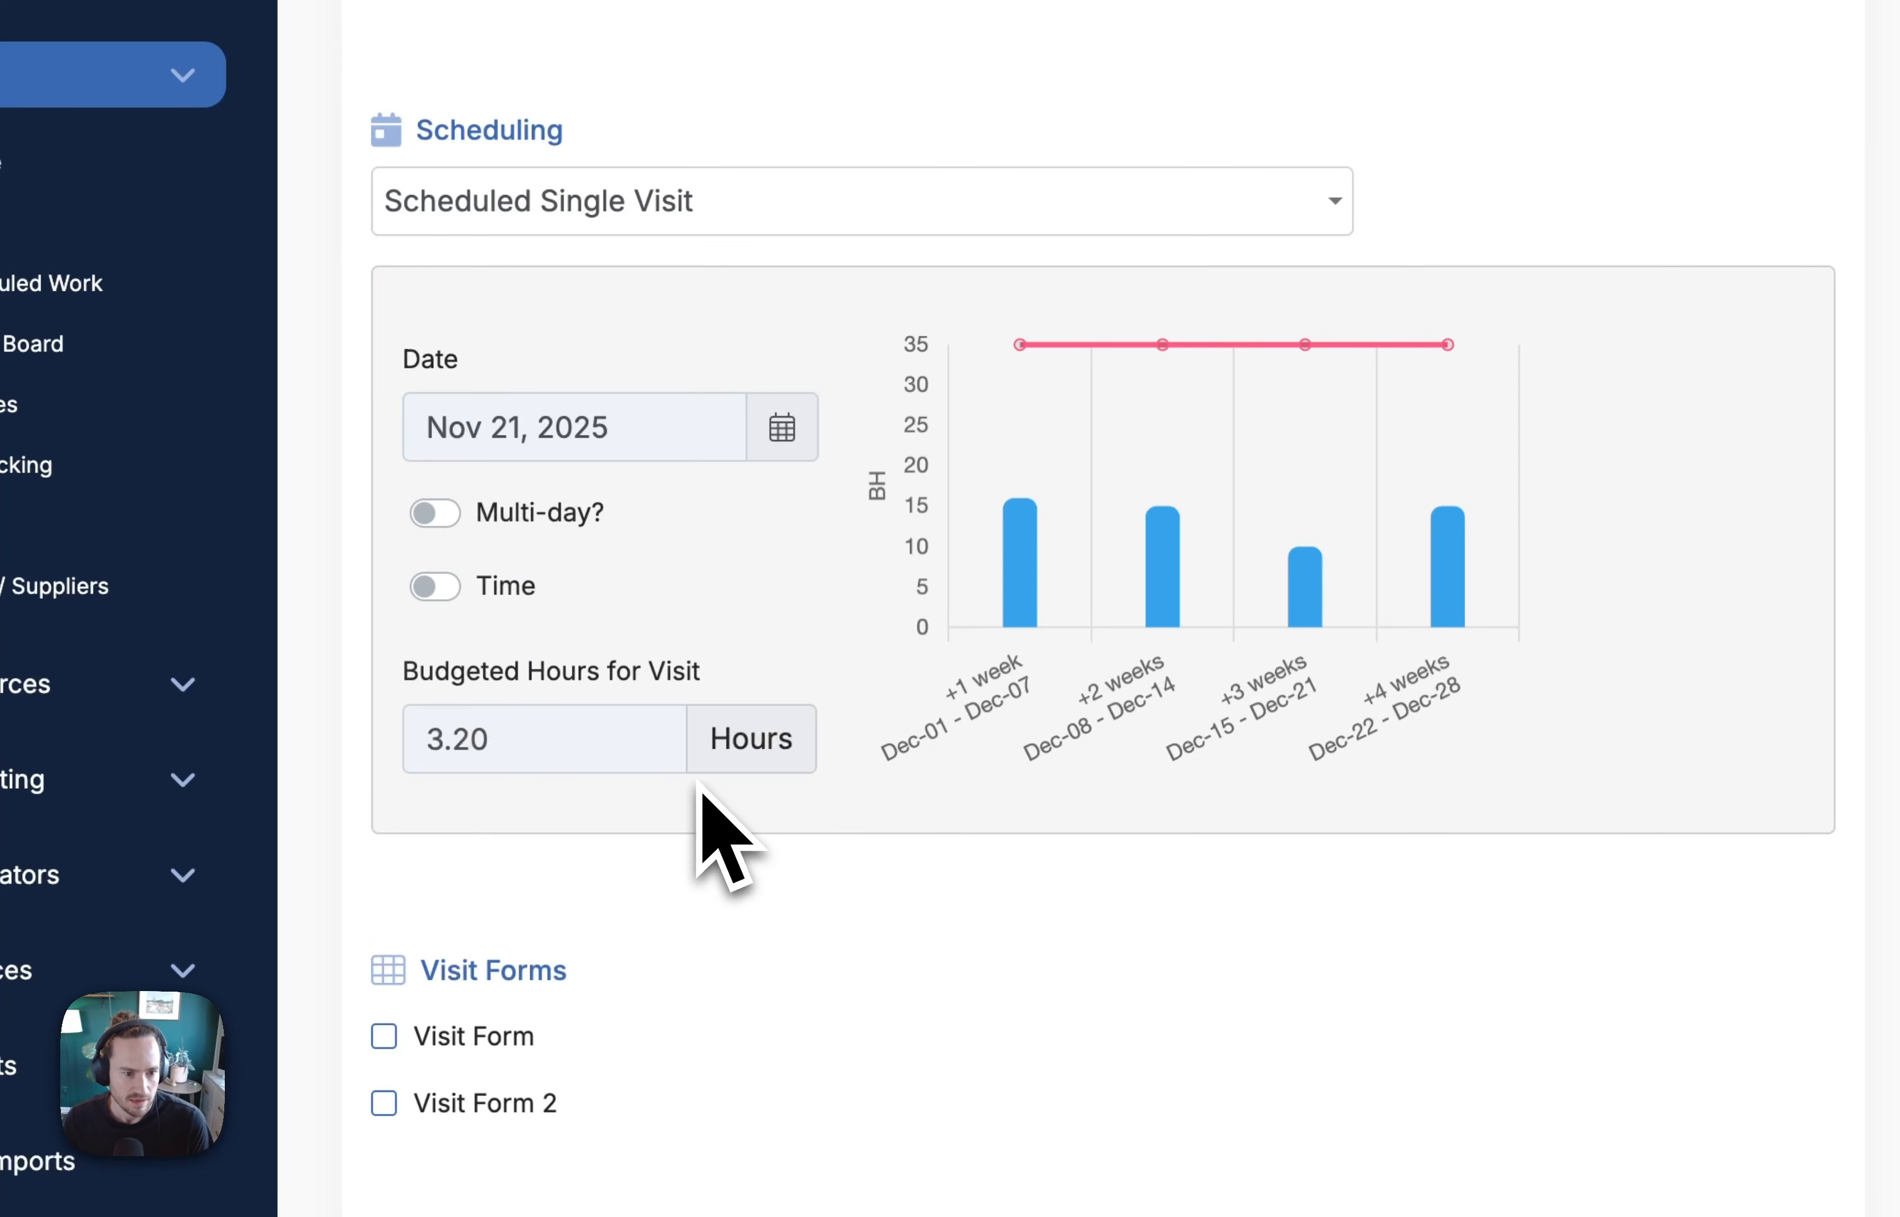
click(497, 587)
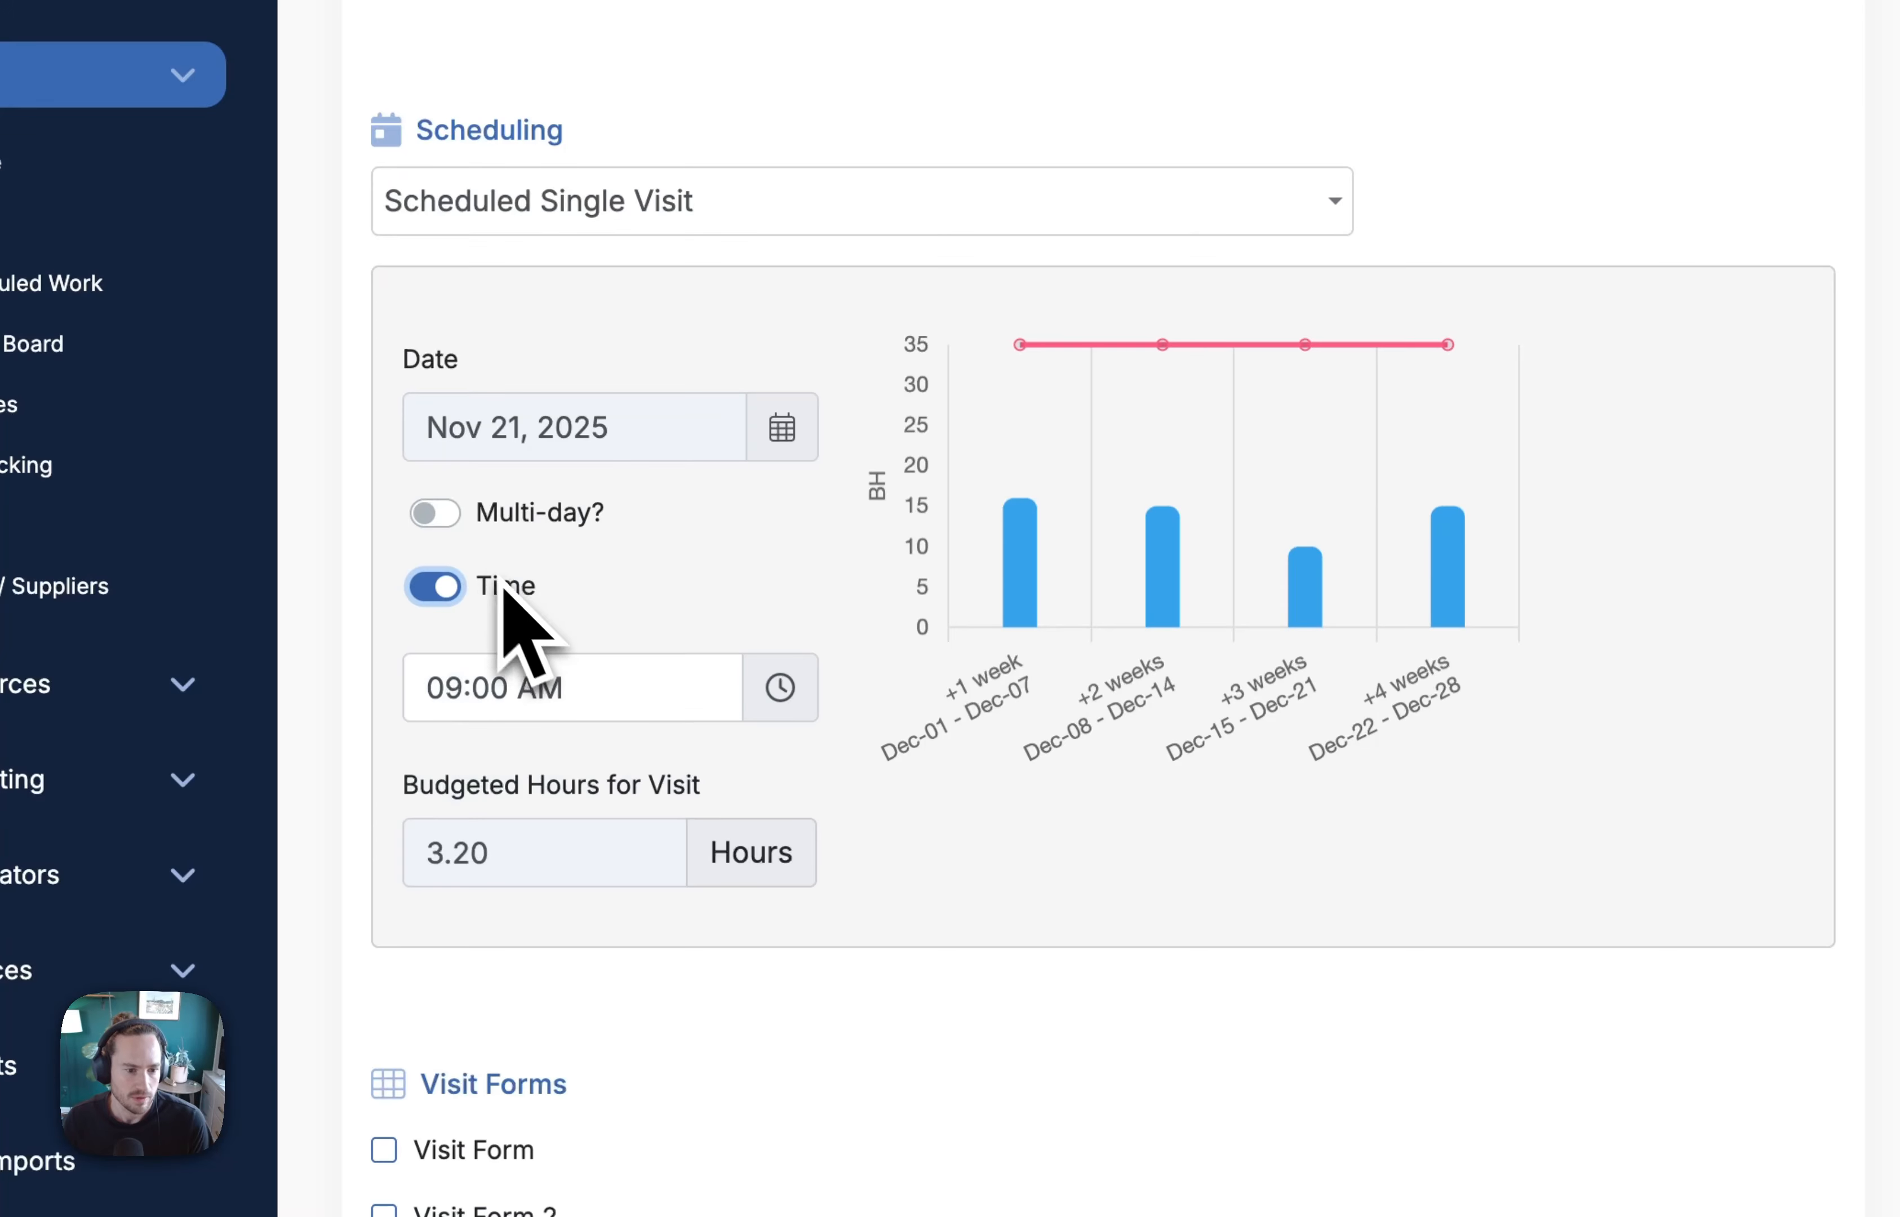
click(639, 683)
click(1007, 798)
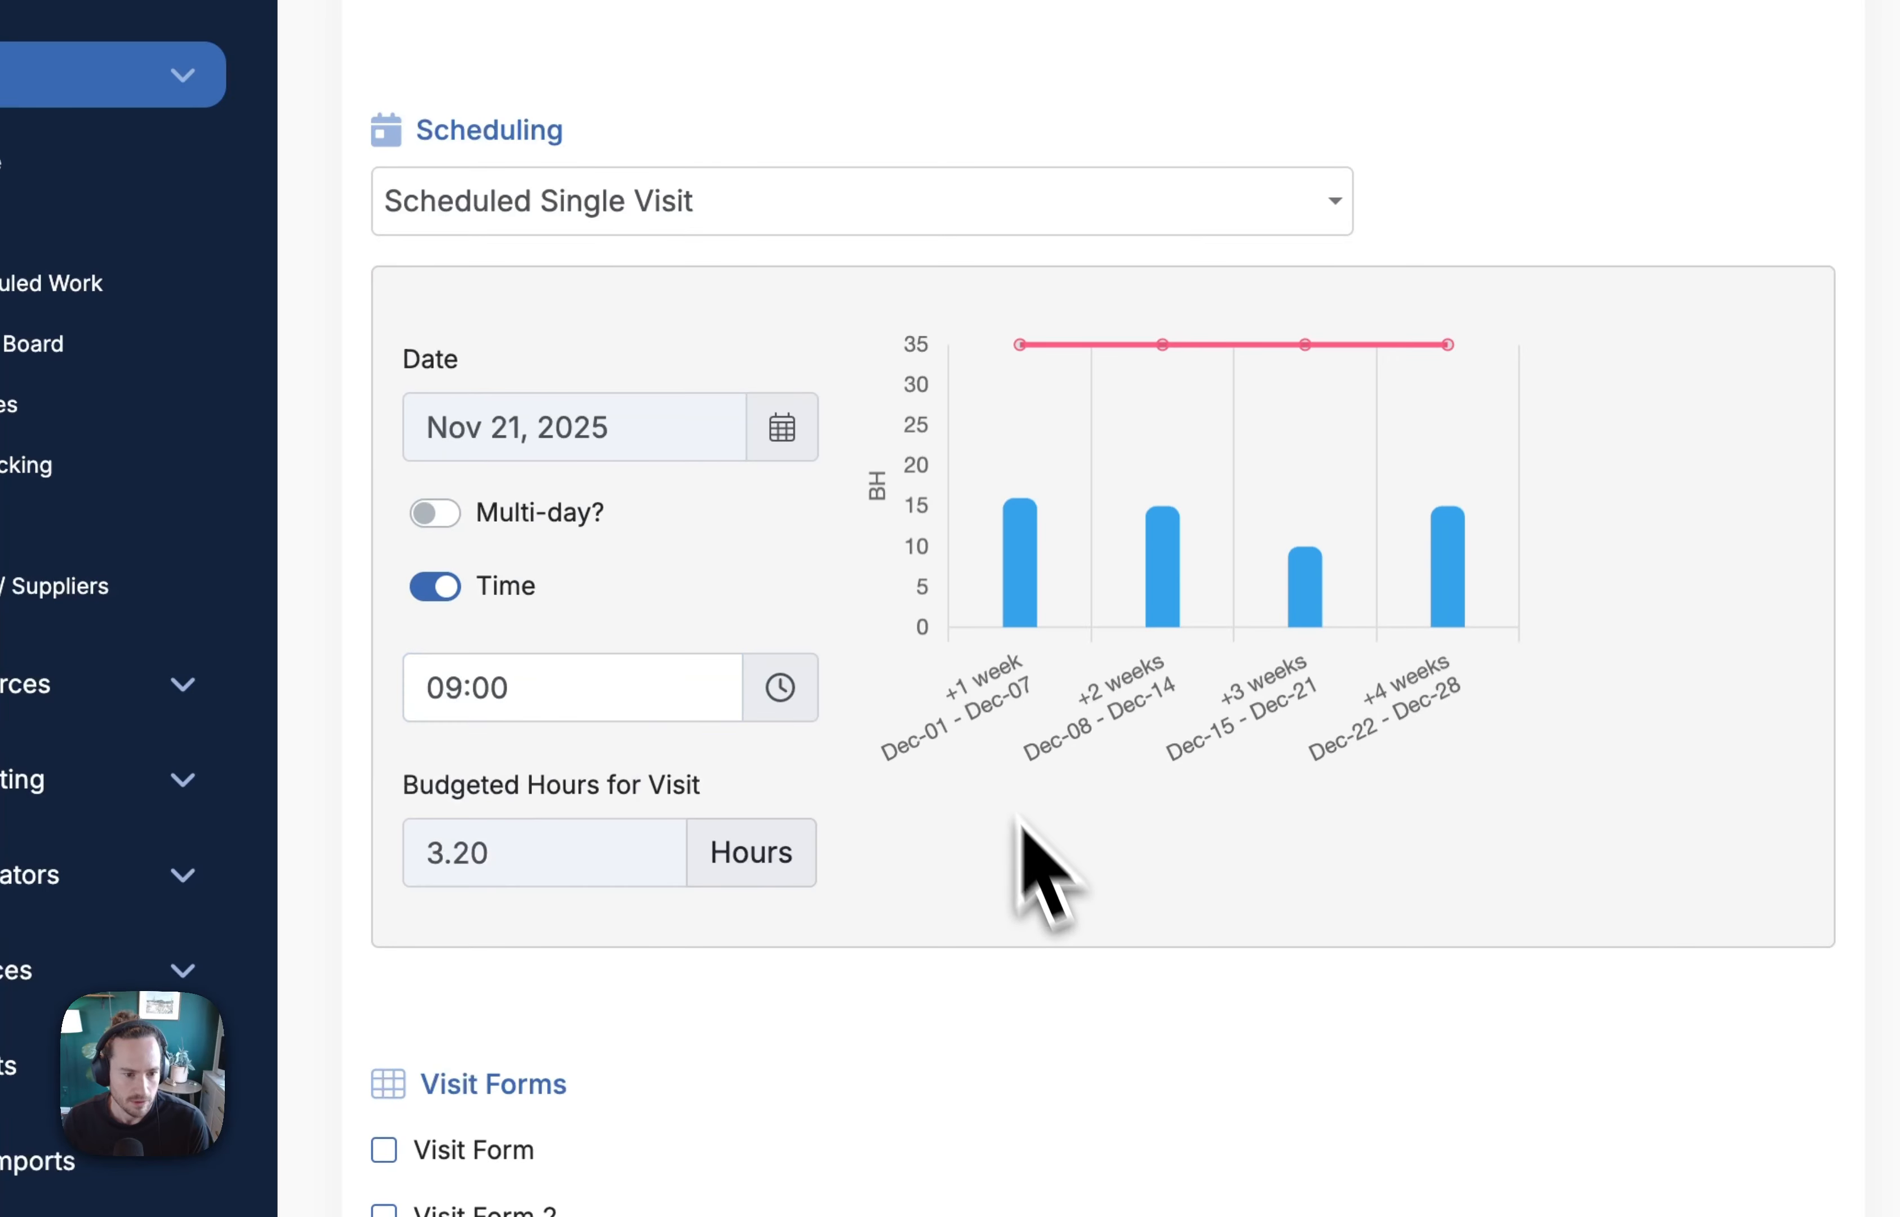
scroll(1038, 878, down, 15)
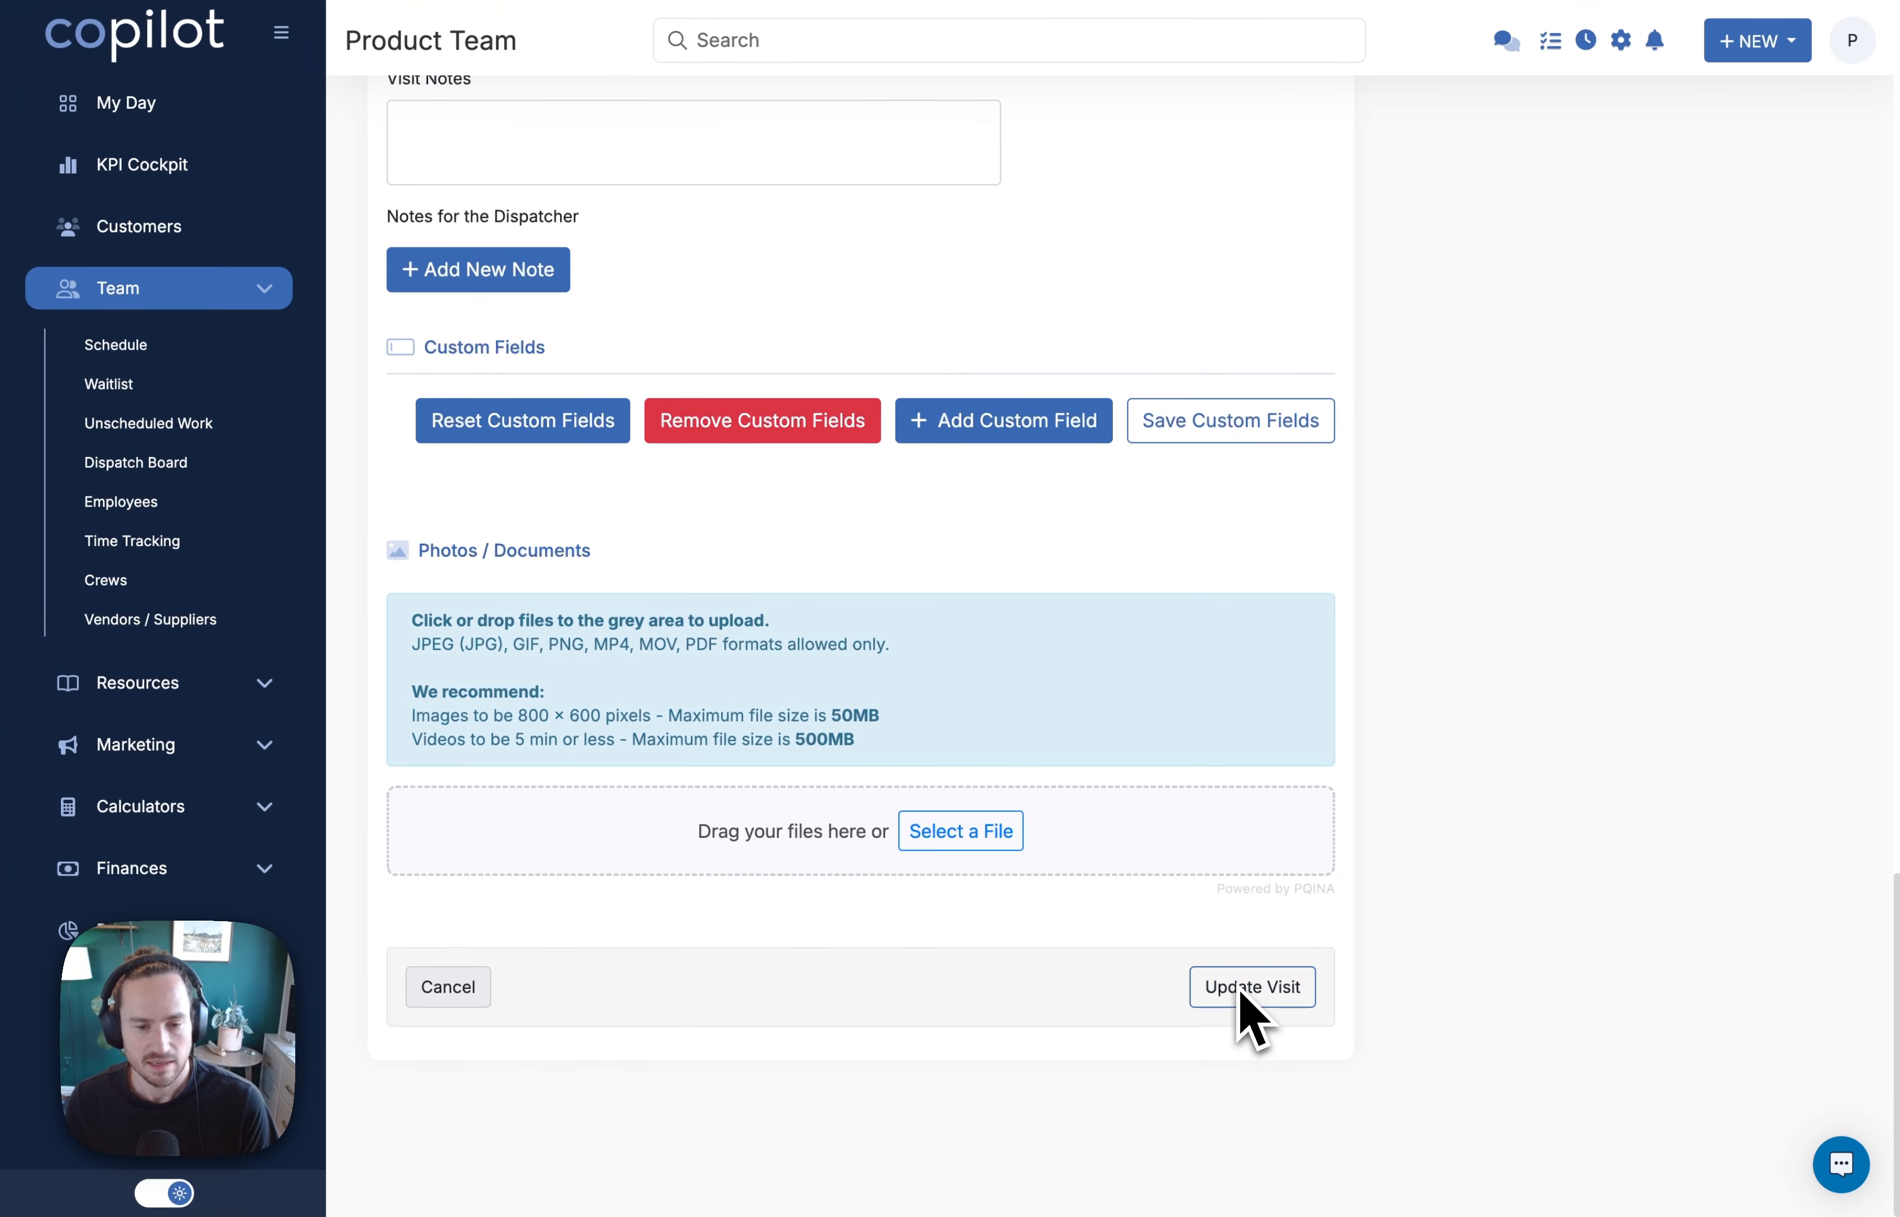
click(1218, 1049)
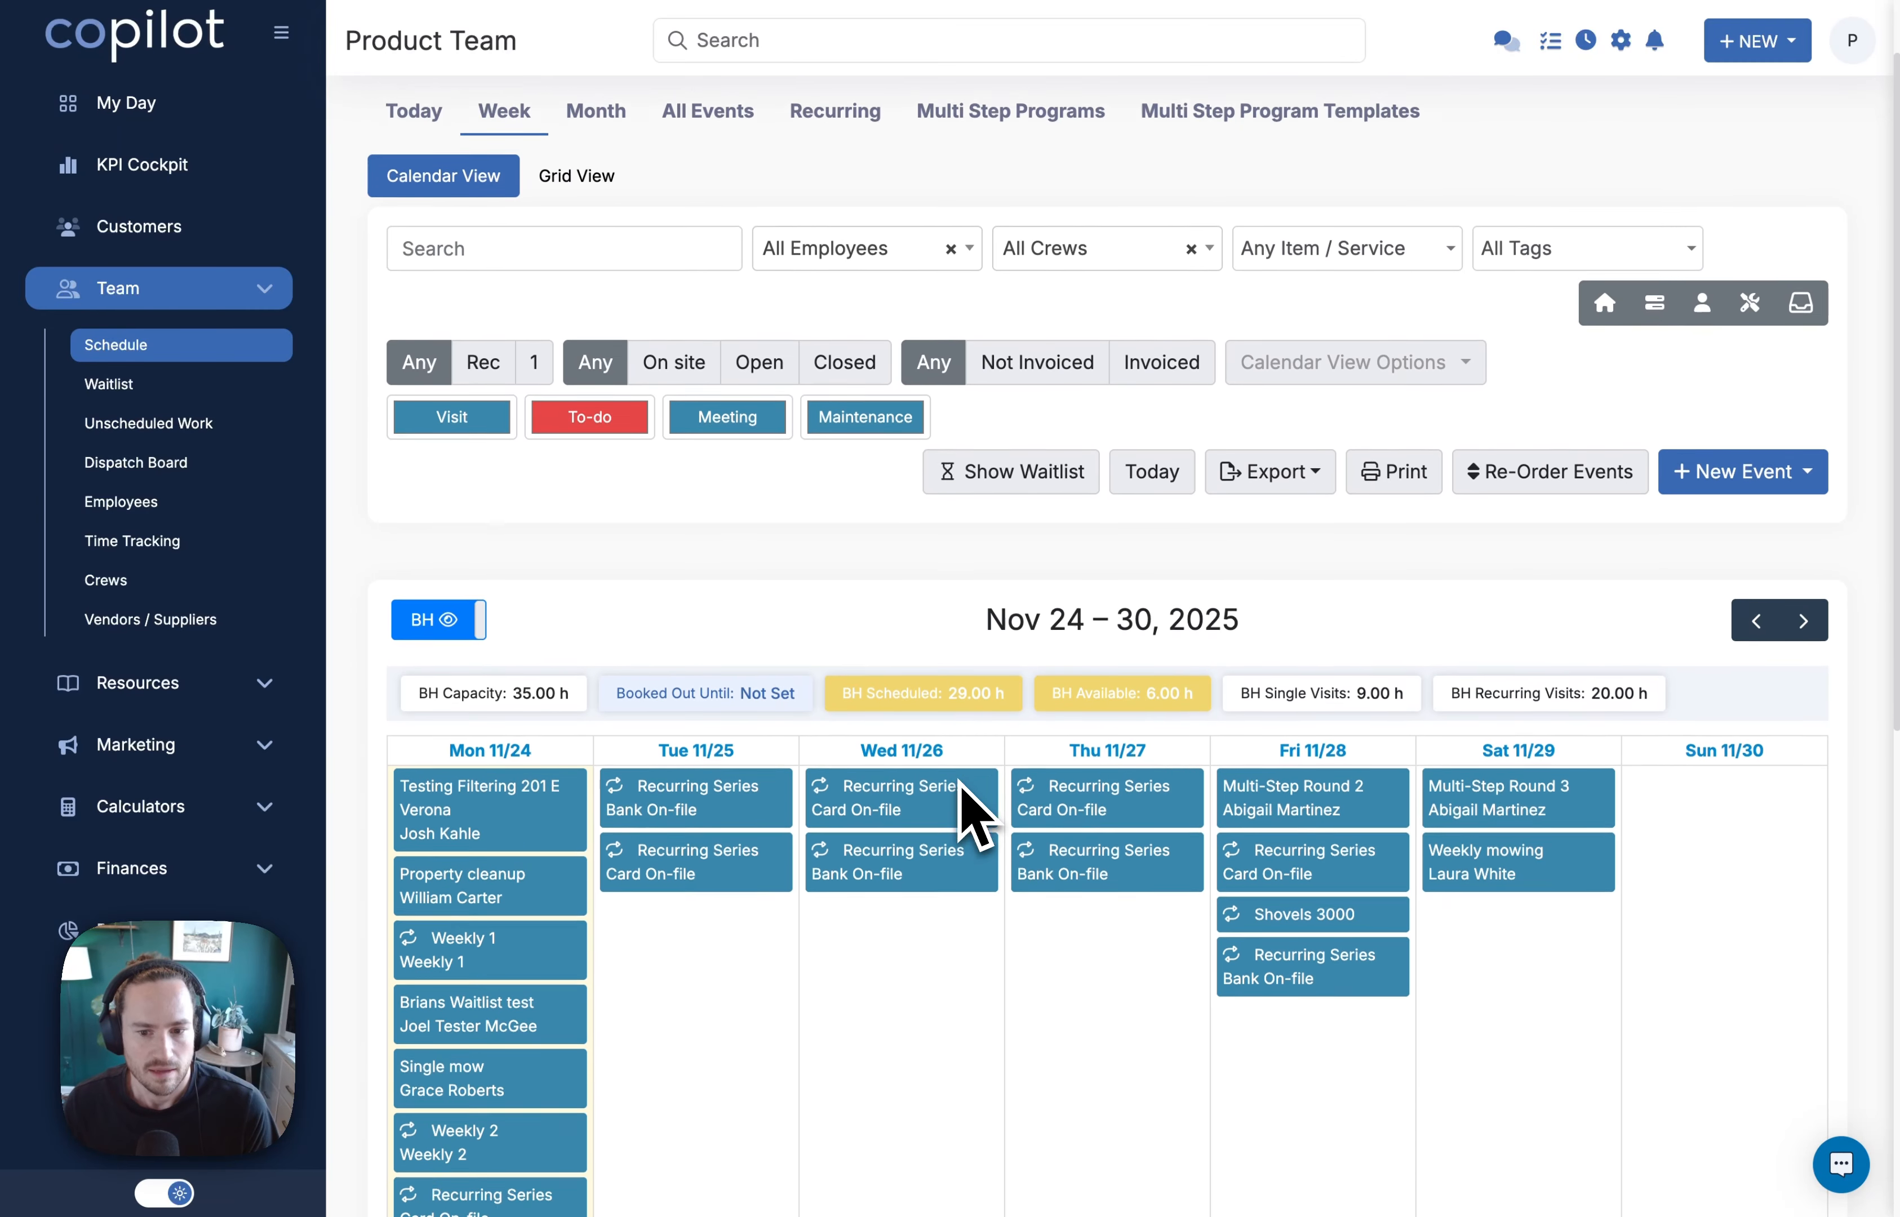
Step: Look over the weekly schedule calendar, advance it one week, and return to the Waitlist page
scroll(975, 815, down, 3)
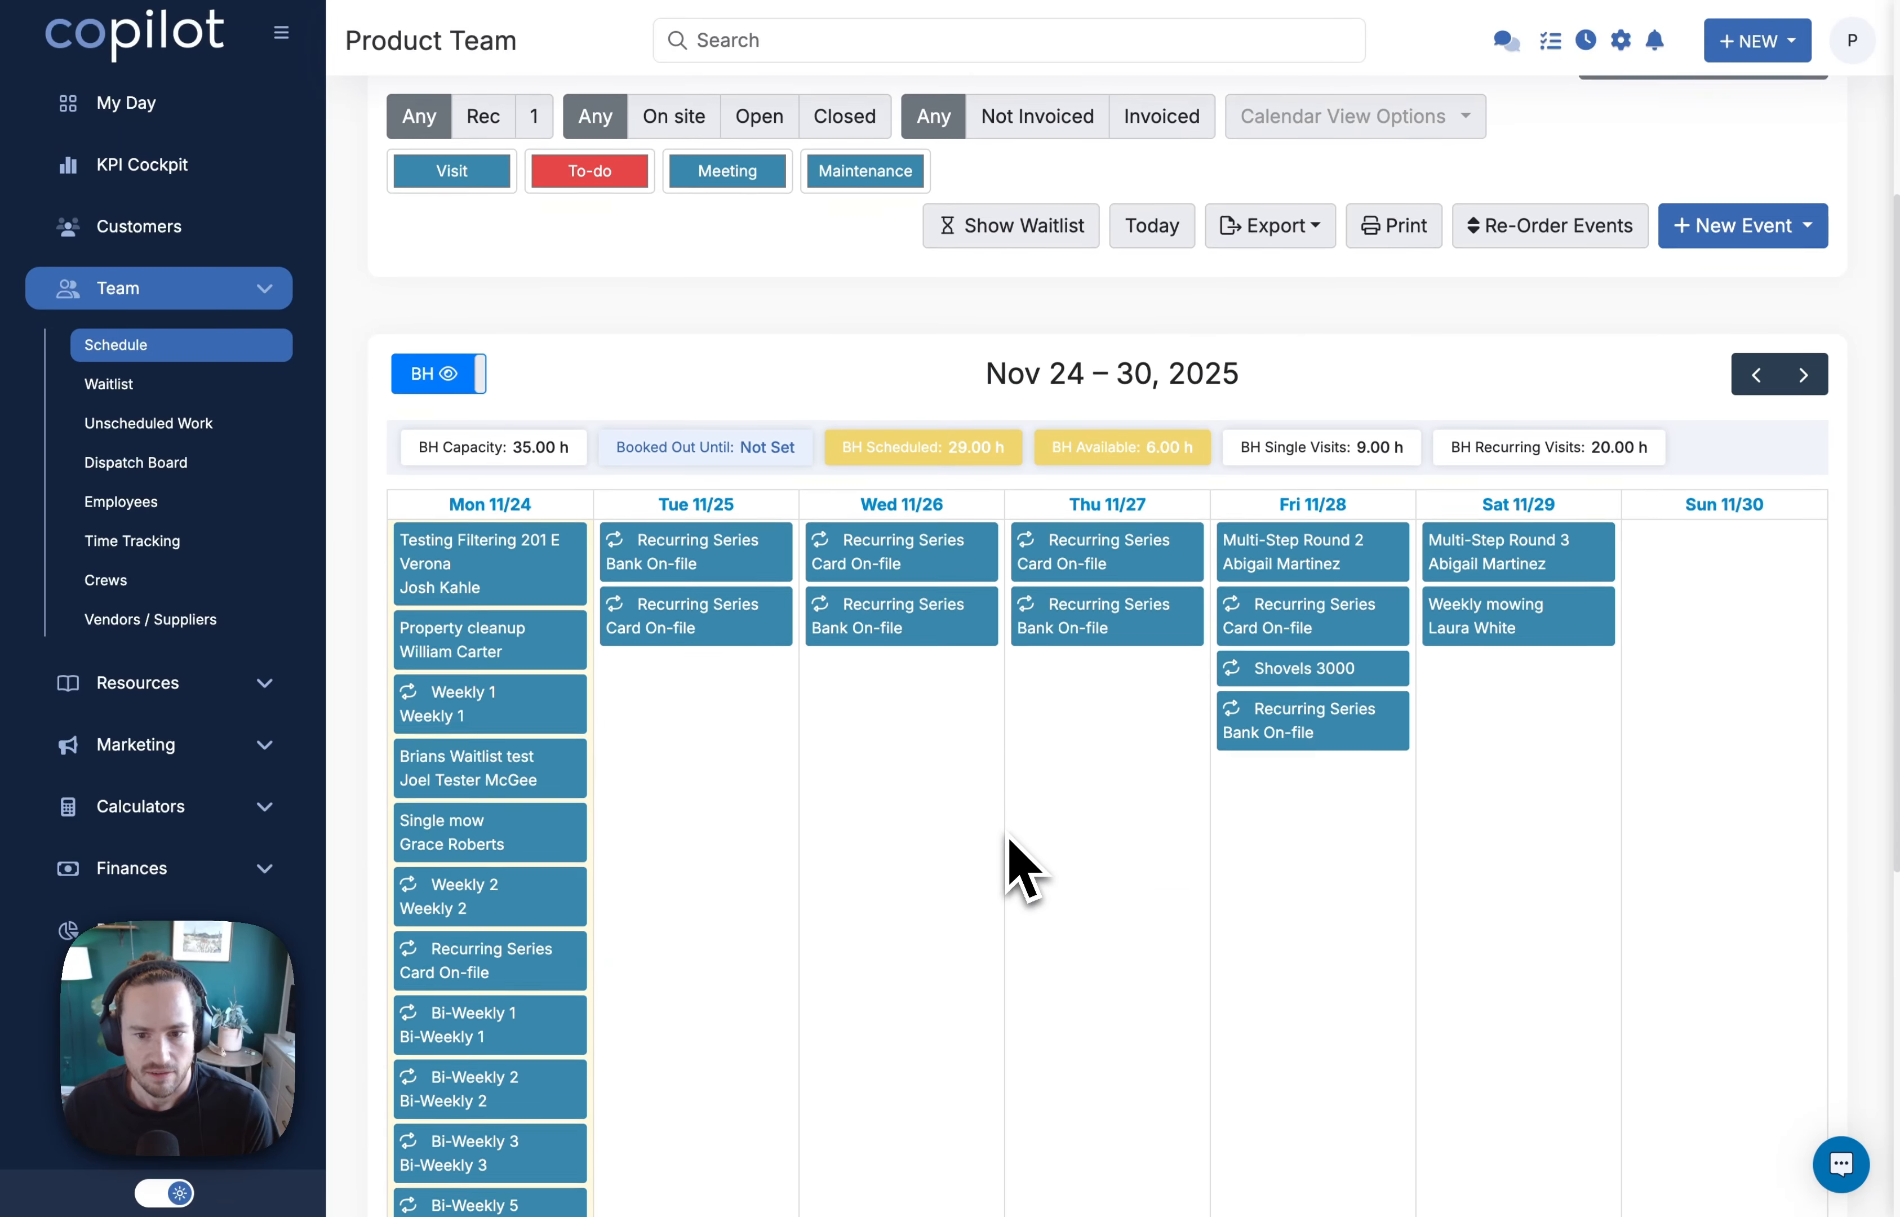
click(1804, 375)
click(112, 385)
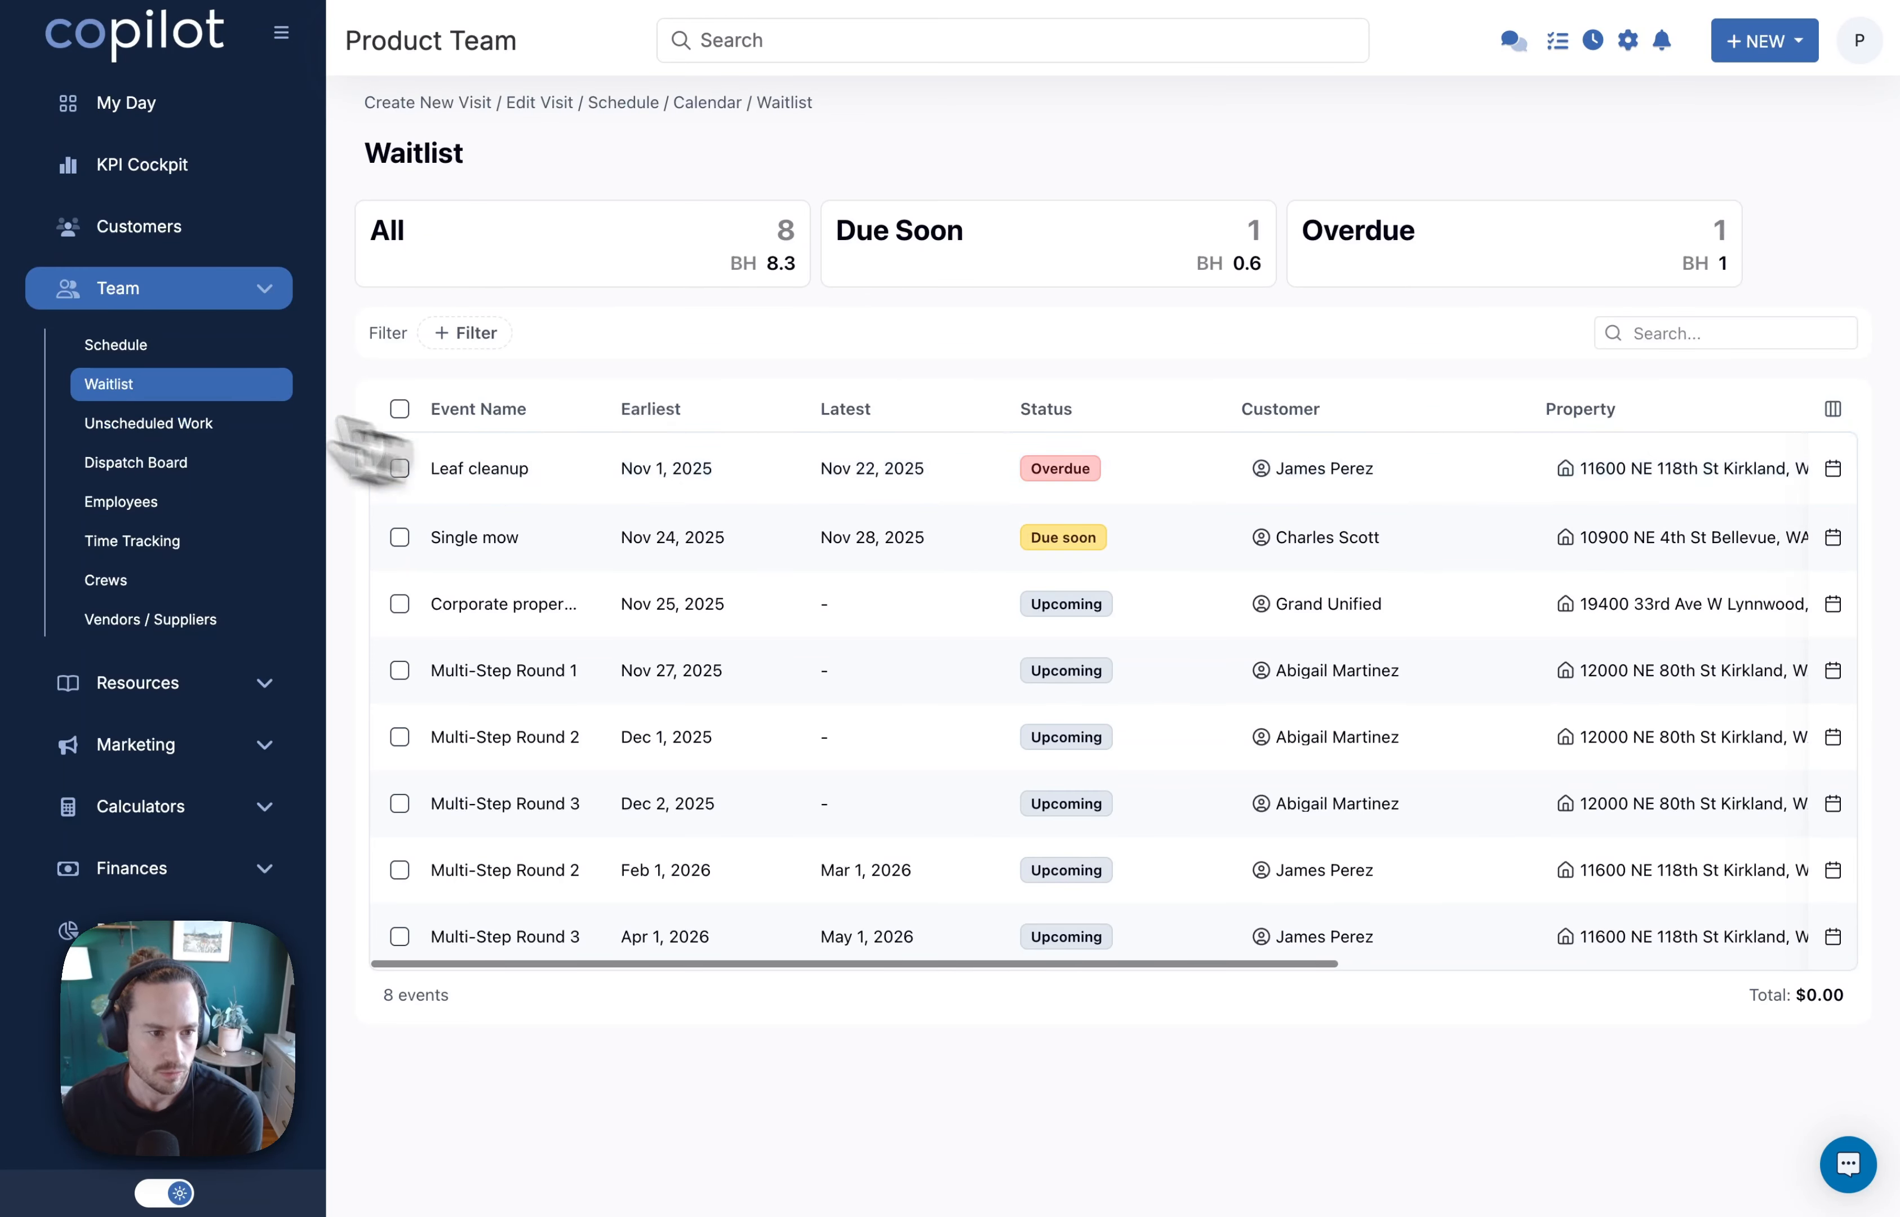
Step: Open the weekly schedule calendar and show the waitlist alongside it
click(143, 344)
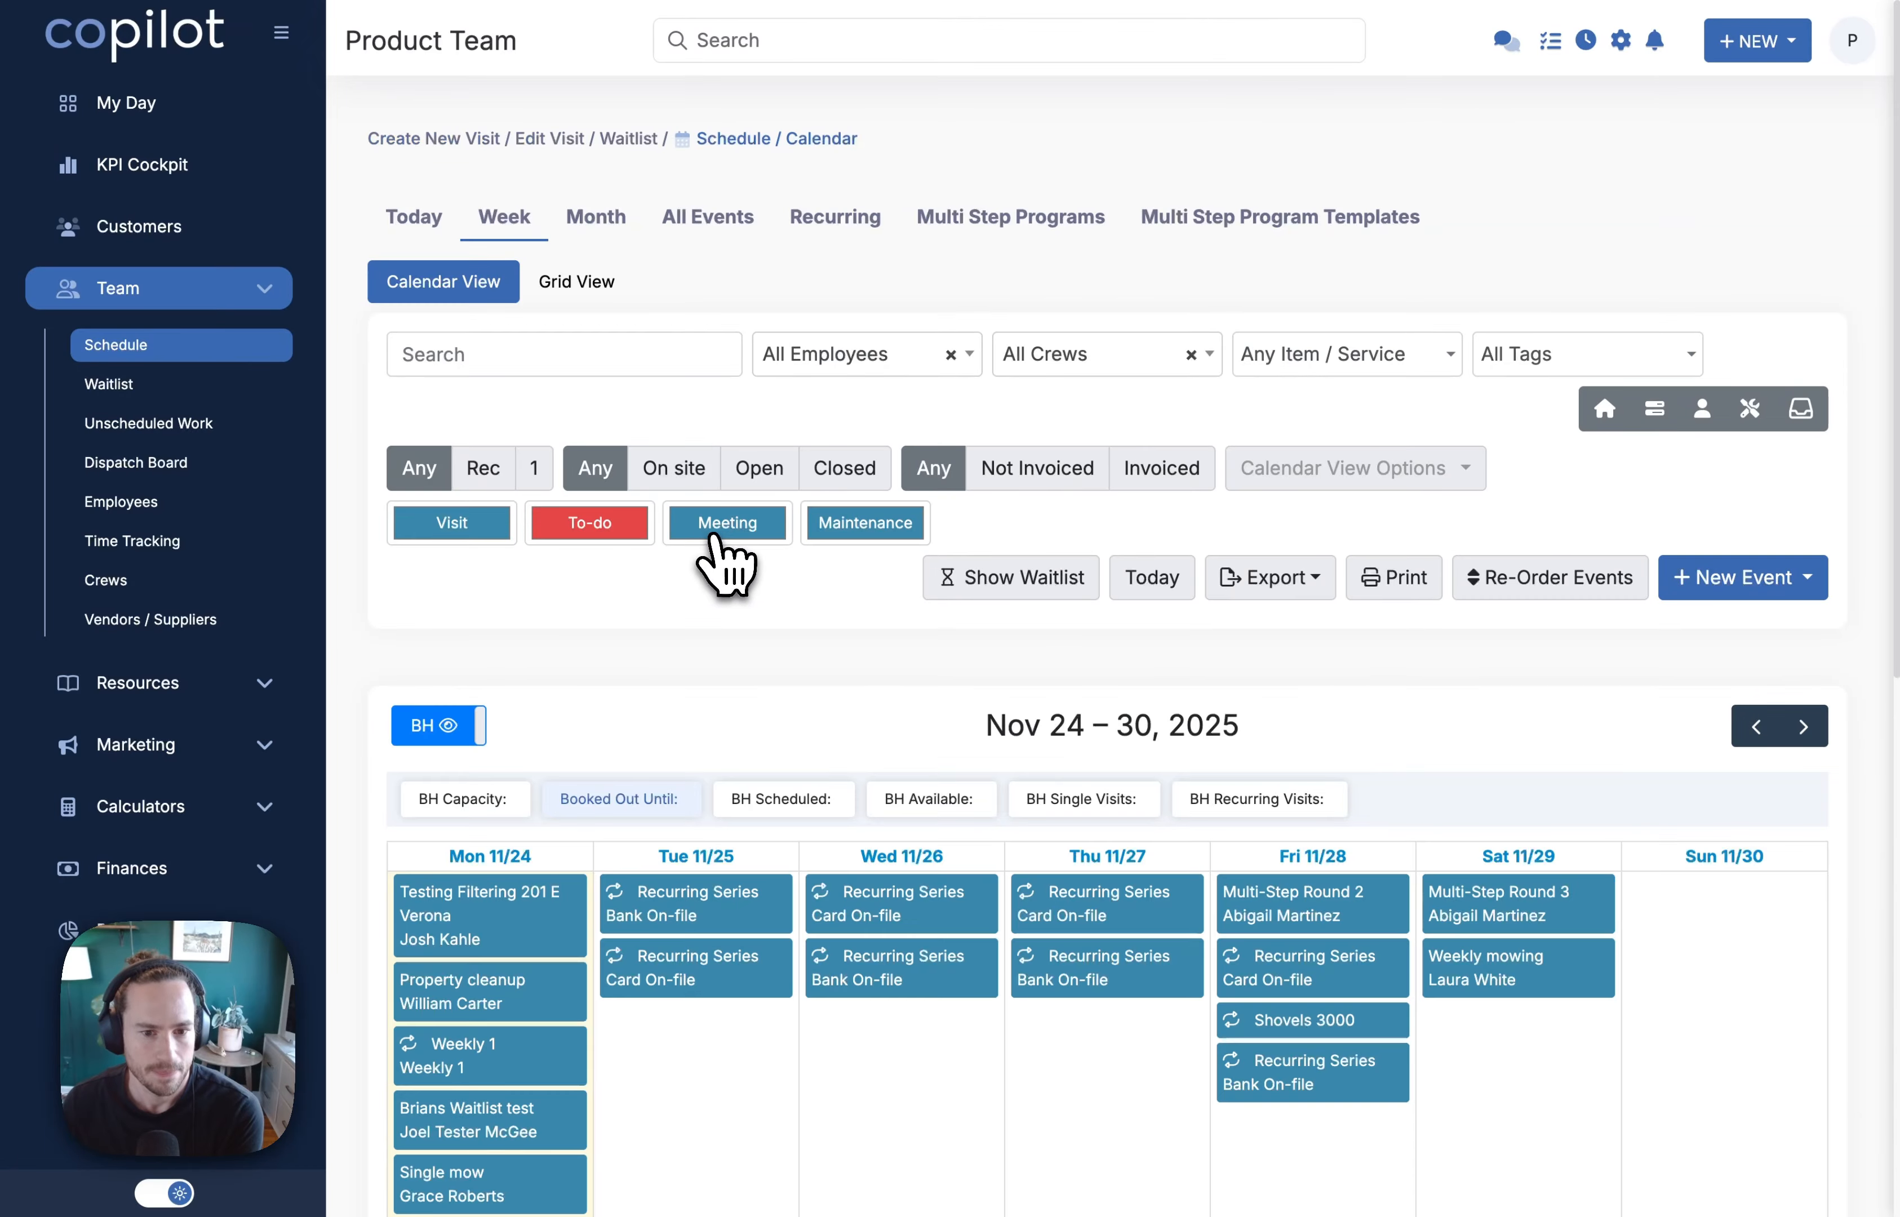
scroll(781, 649, down, 3)
scroll(781, 649, down, 1)
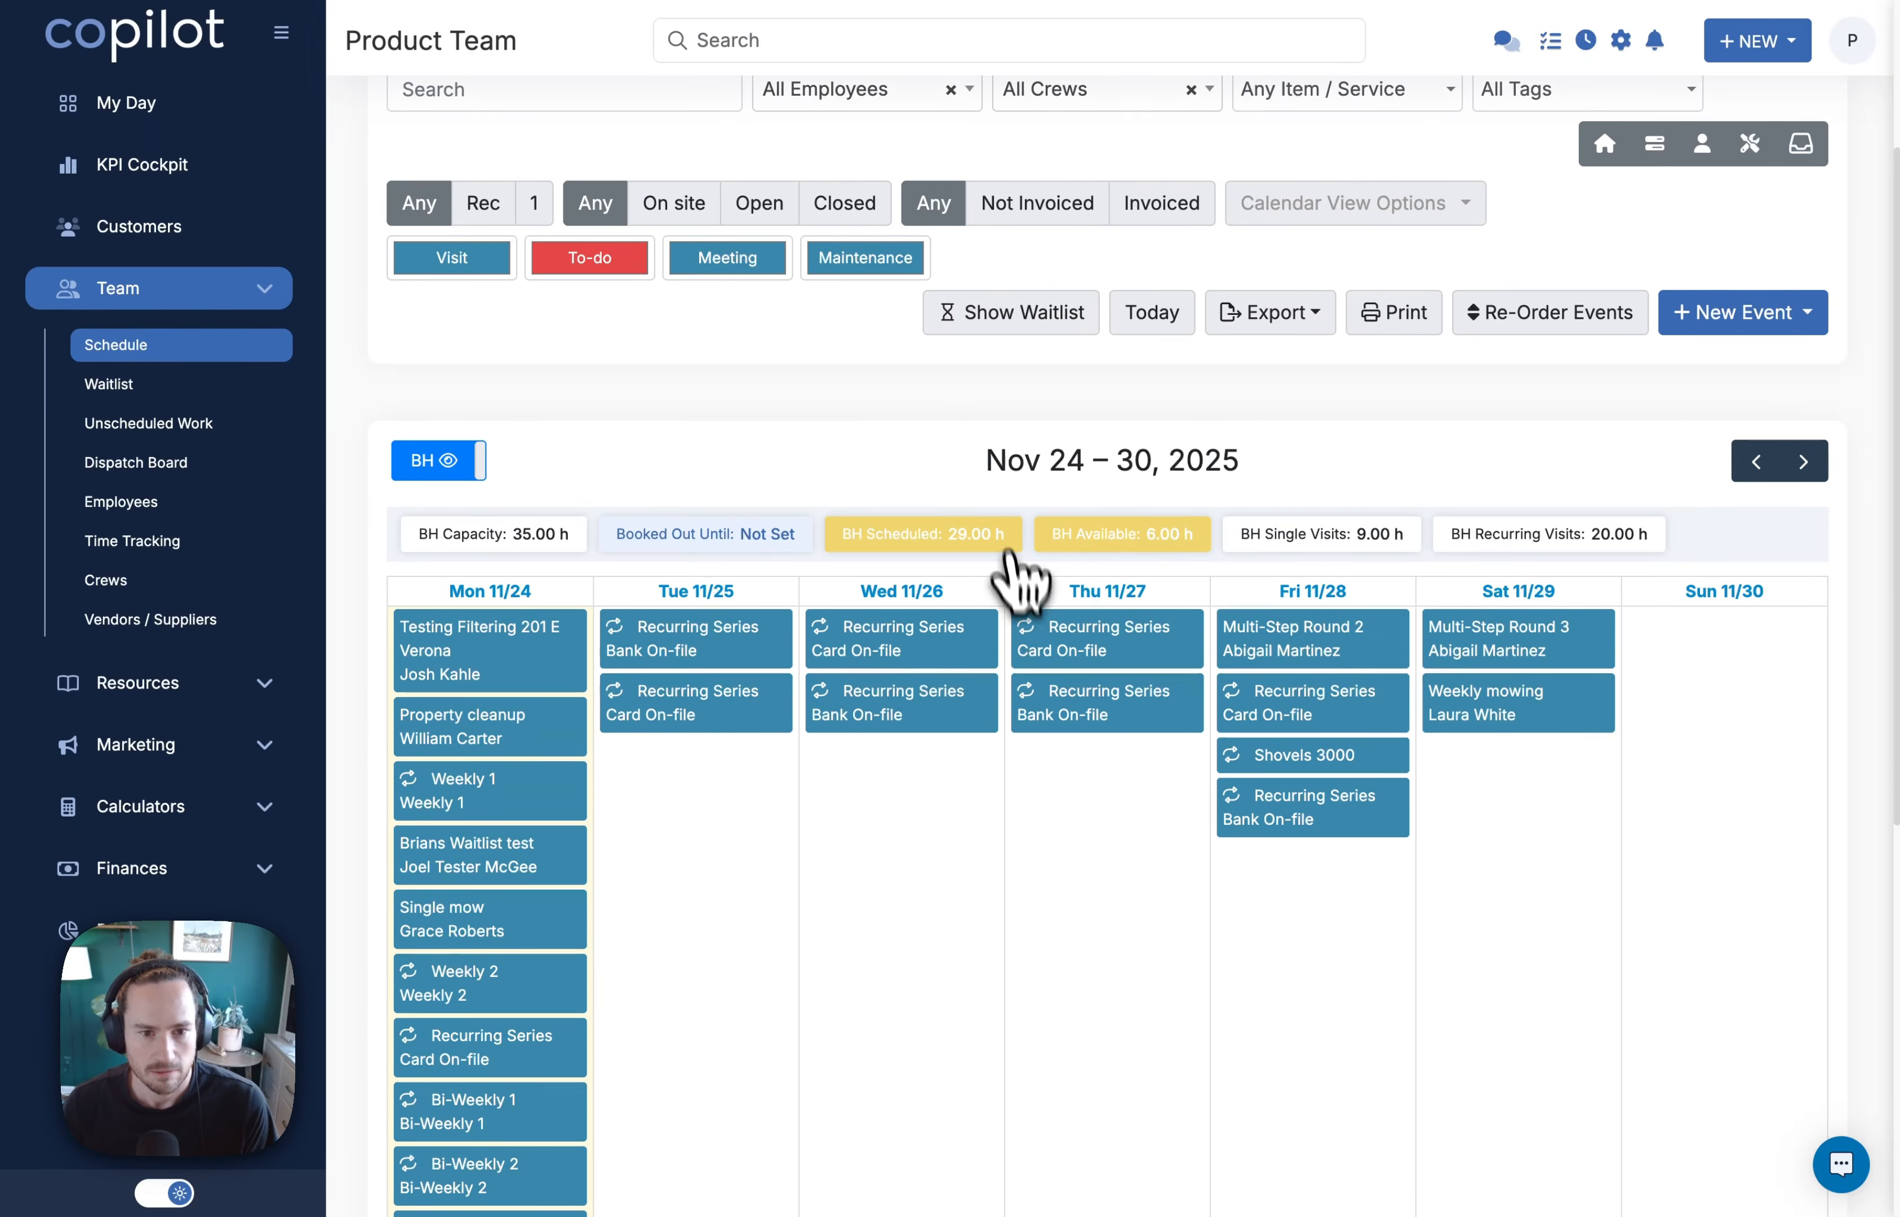
click(1008, 313)
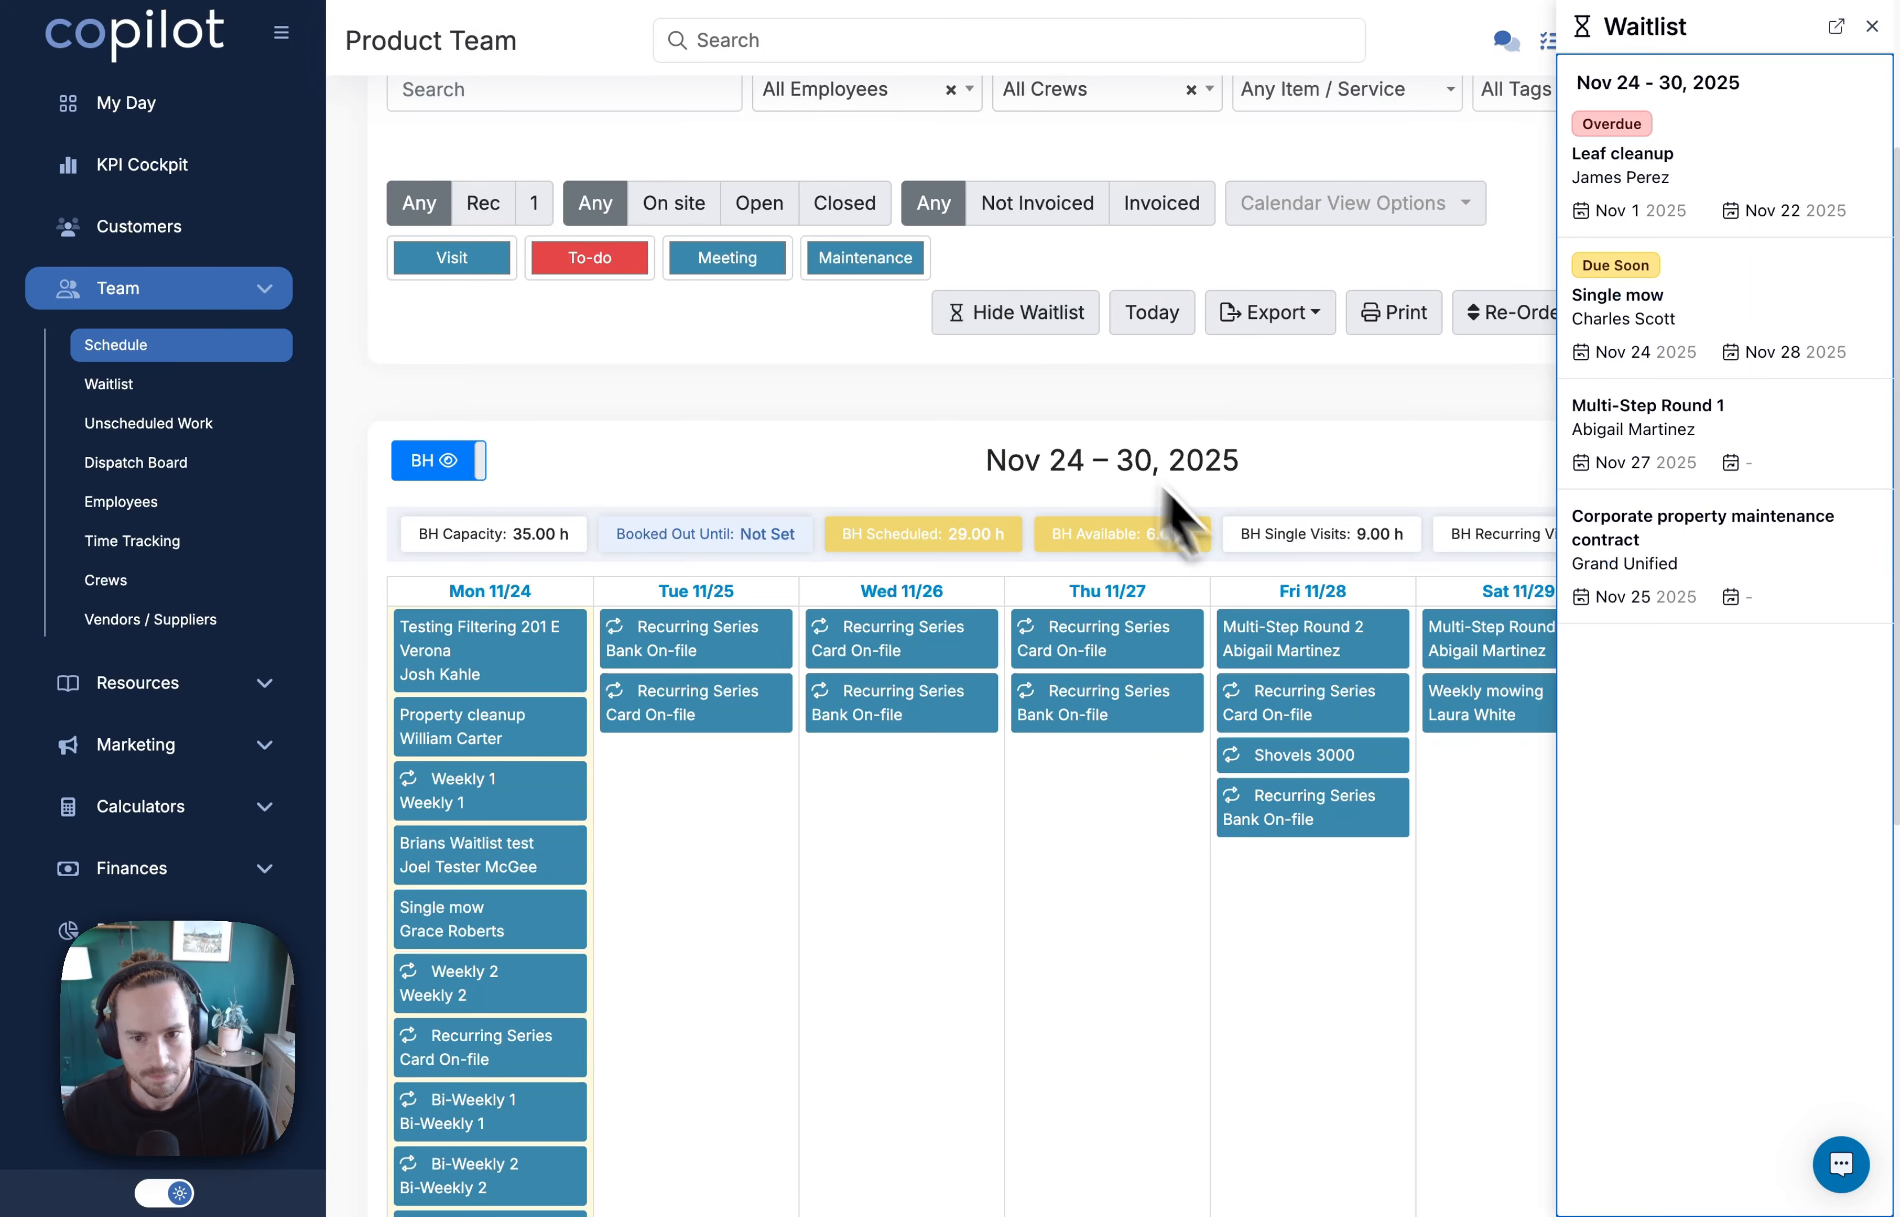
Step: Compare the calendar's displayed week with the date range heading the waitlist beside it
scroll(1038, 483, up, 3)
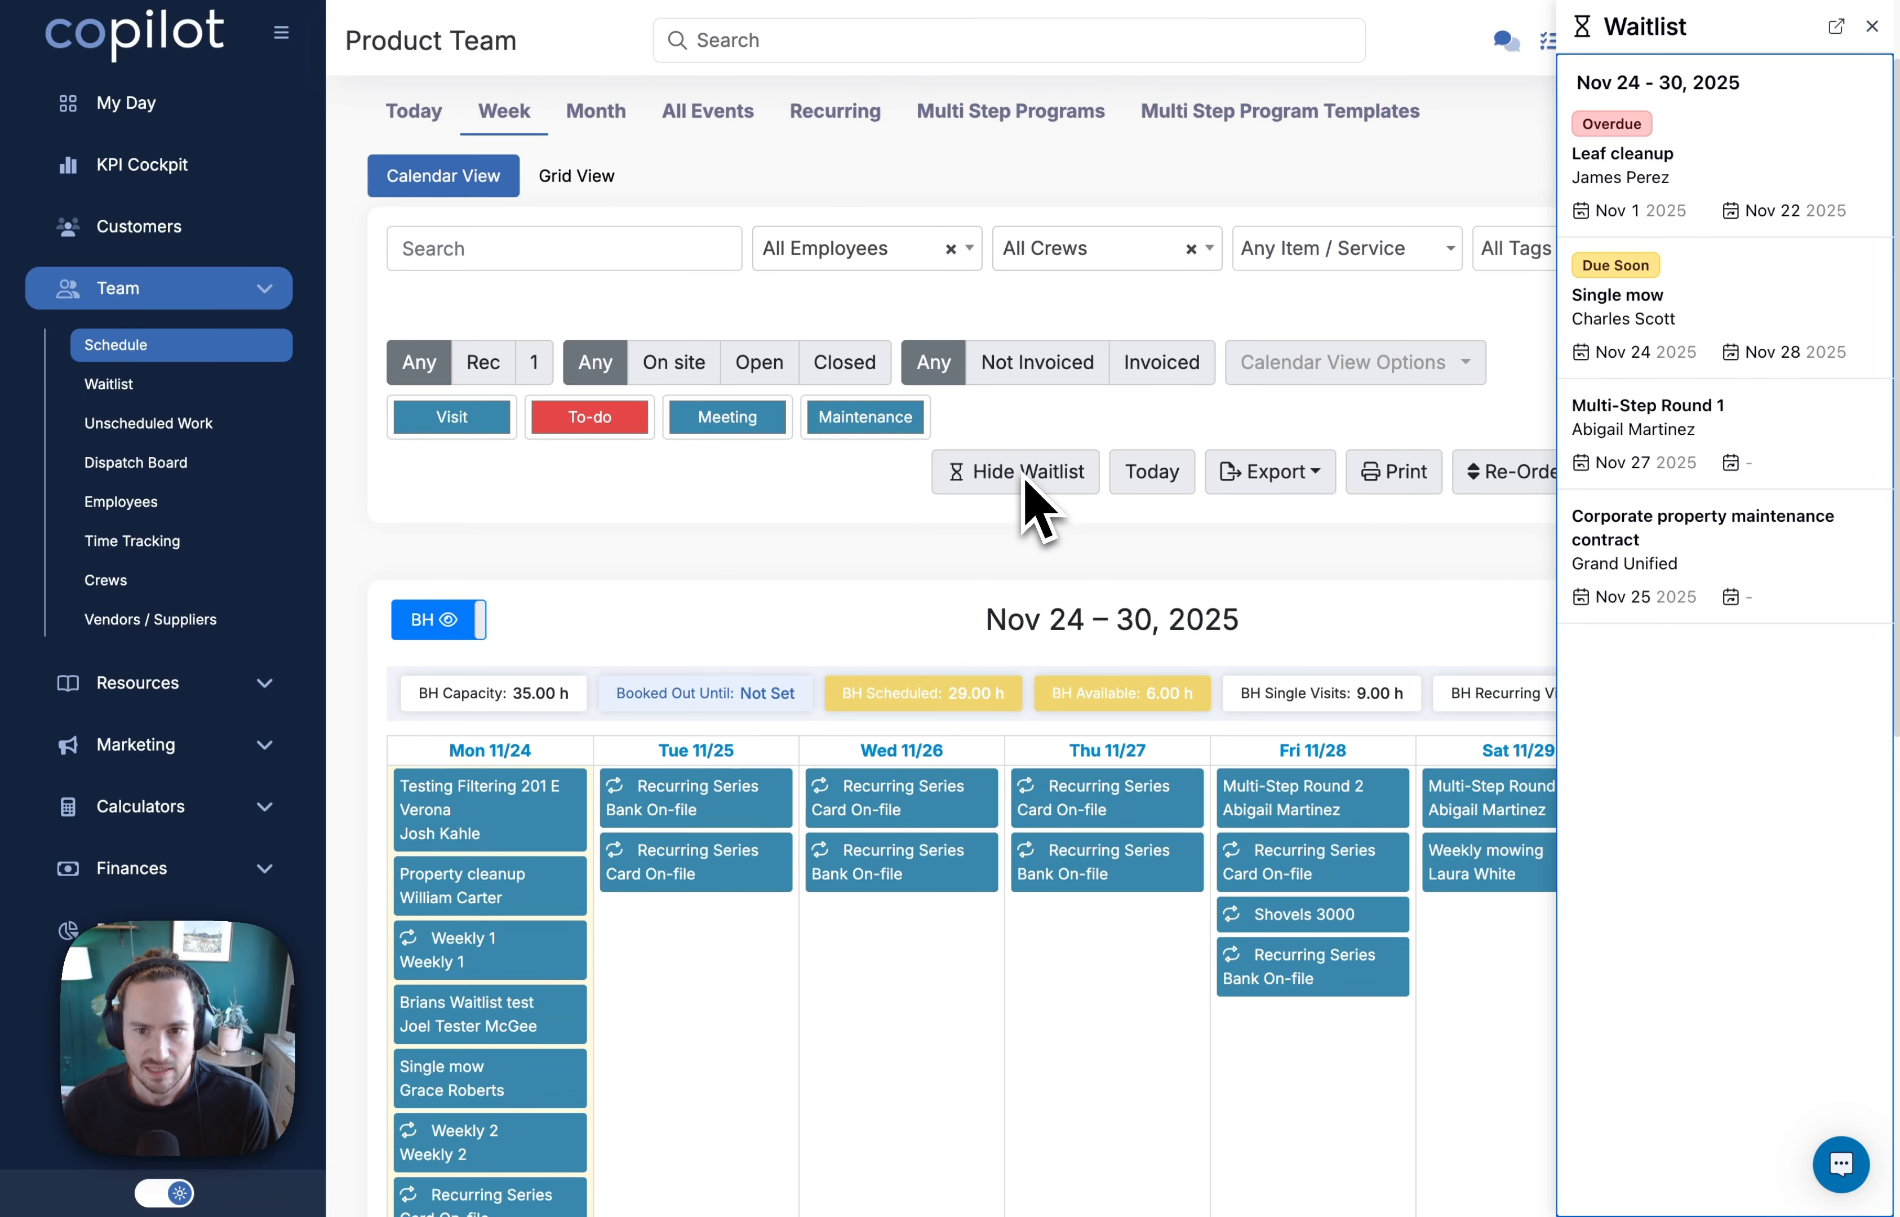
drag(991, 629, 1245, 628)
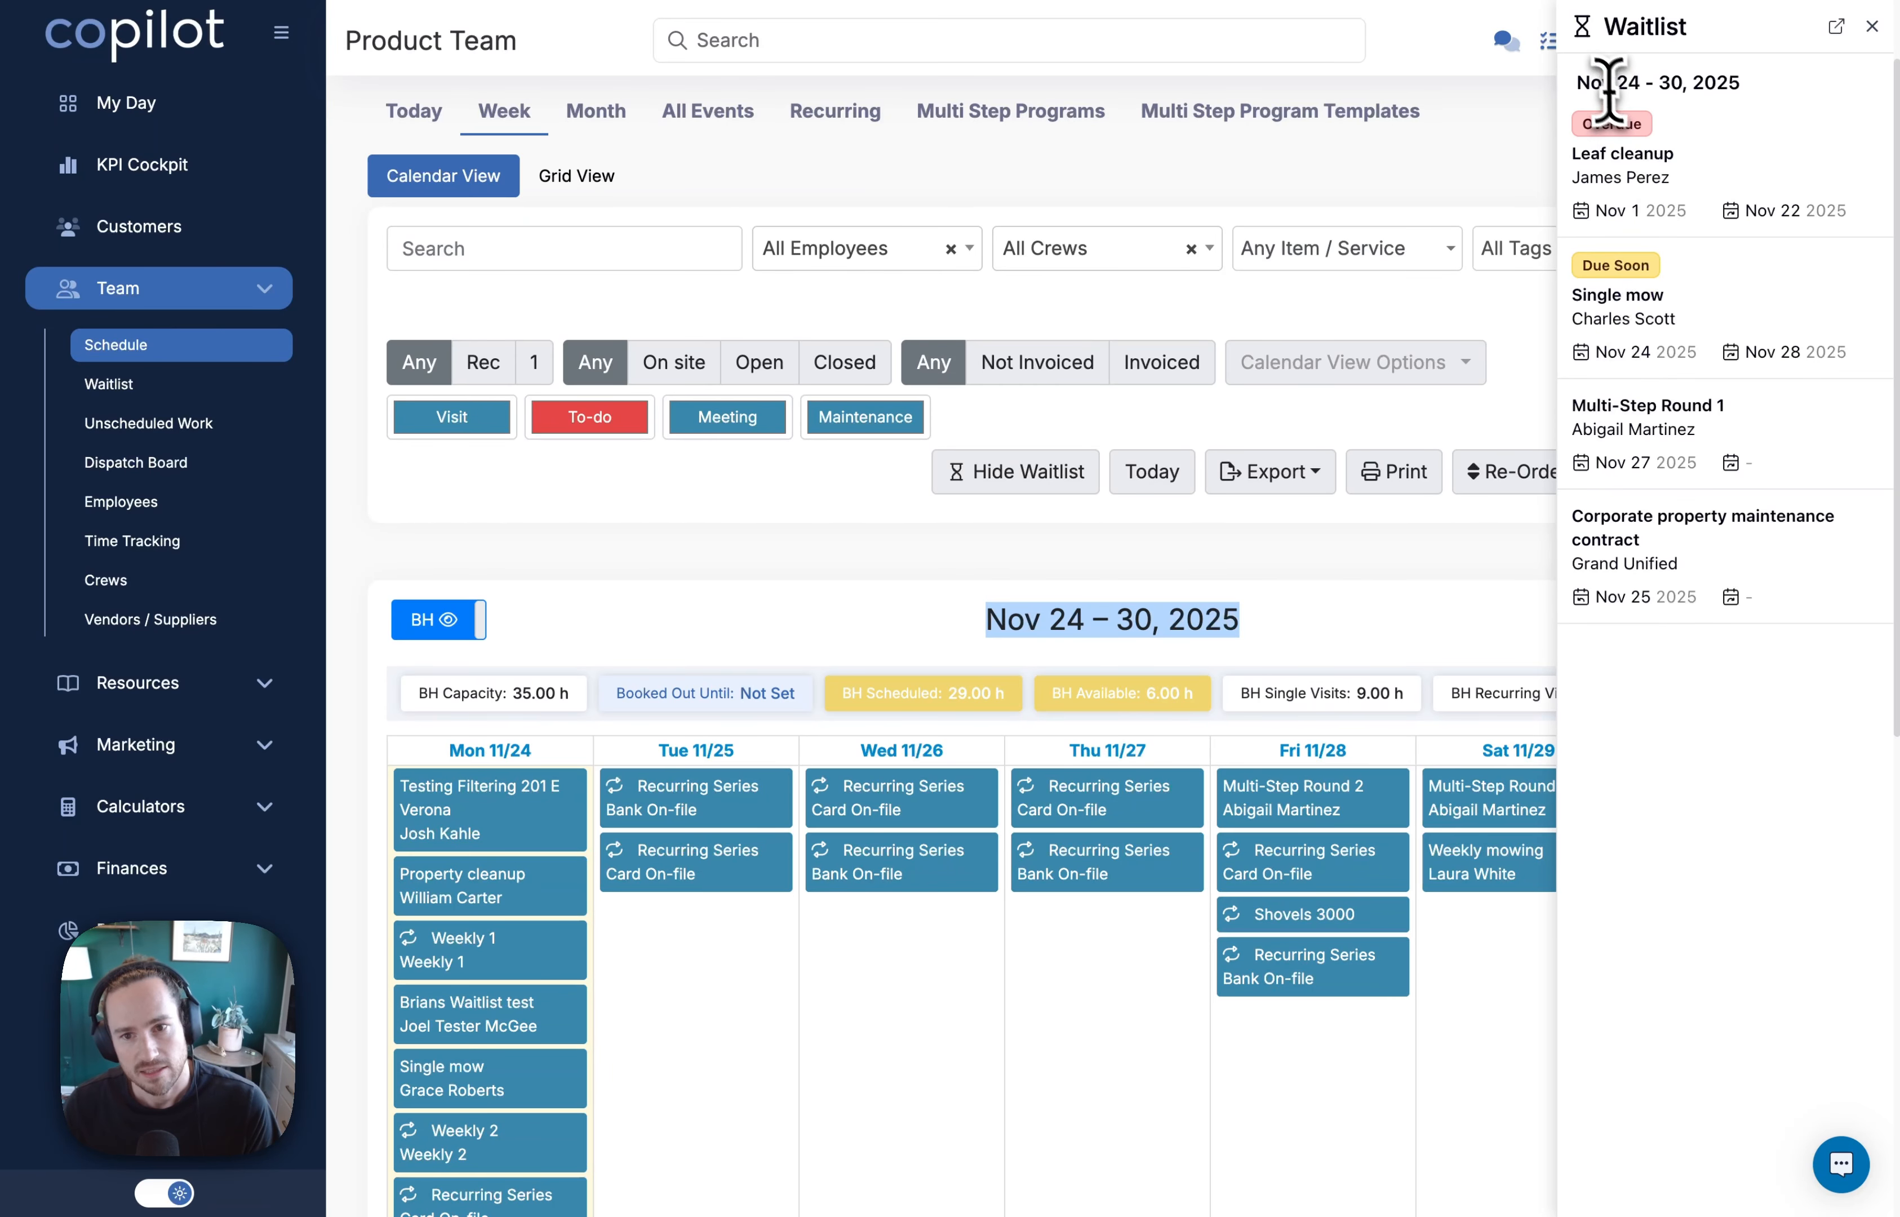
drag(1577, 85, 1653, 85)
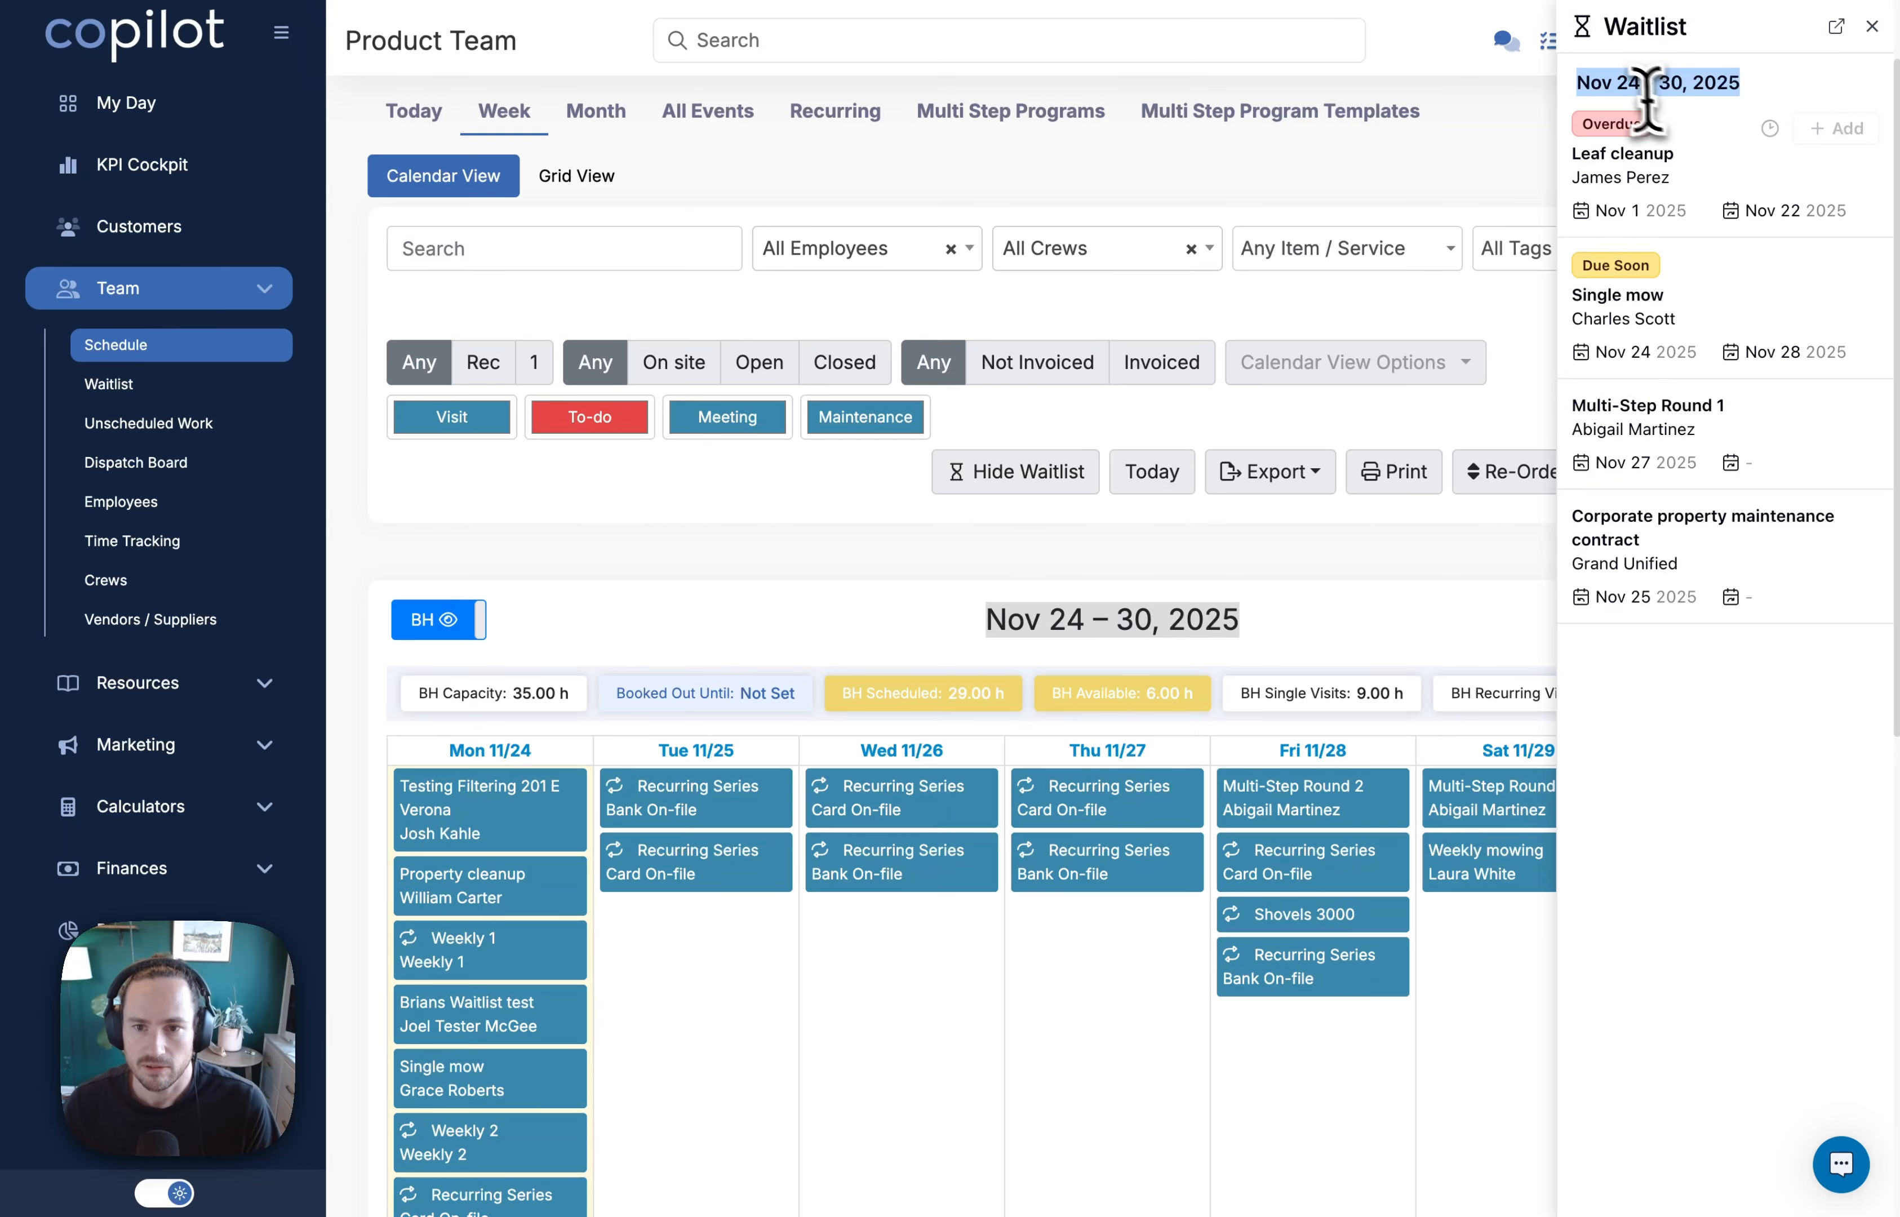
click(1623, 83)
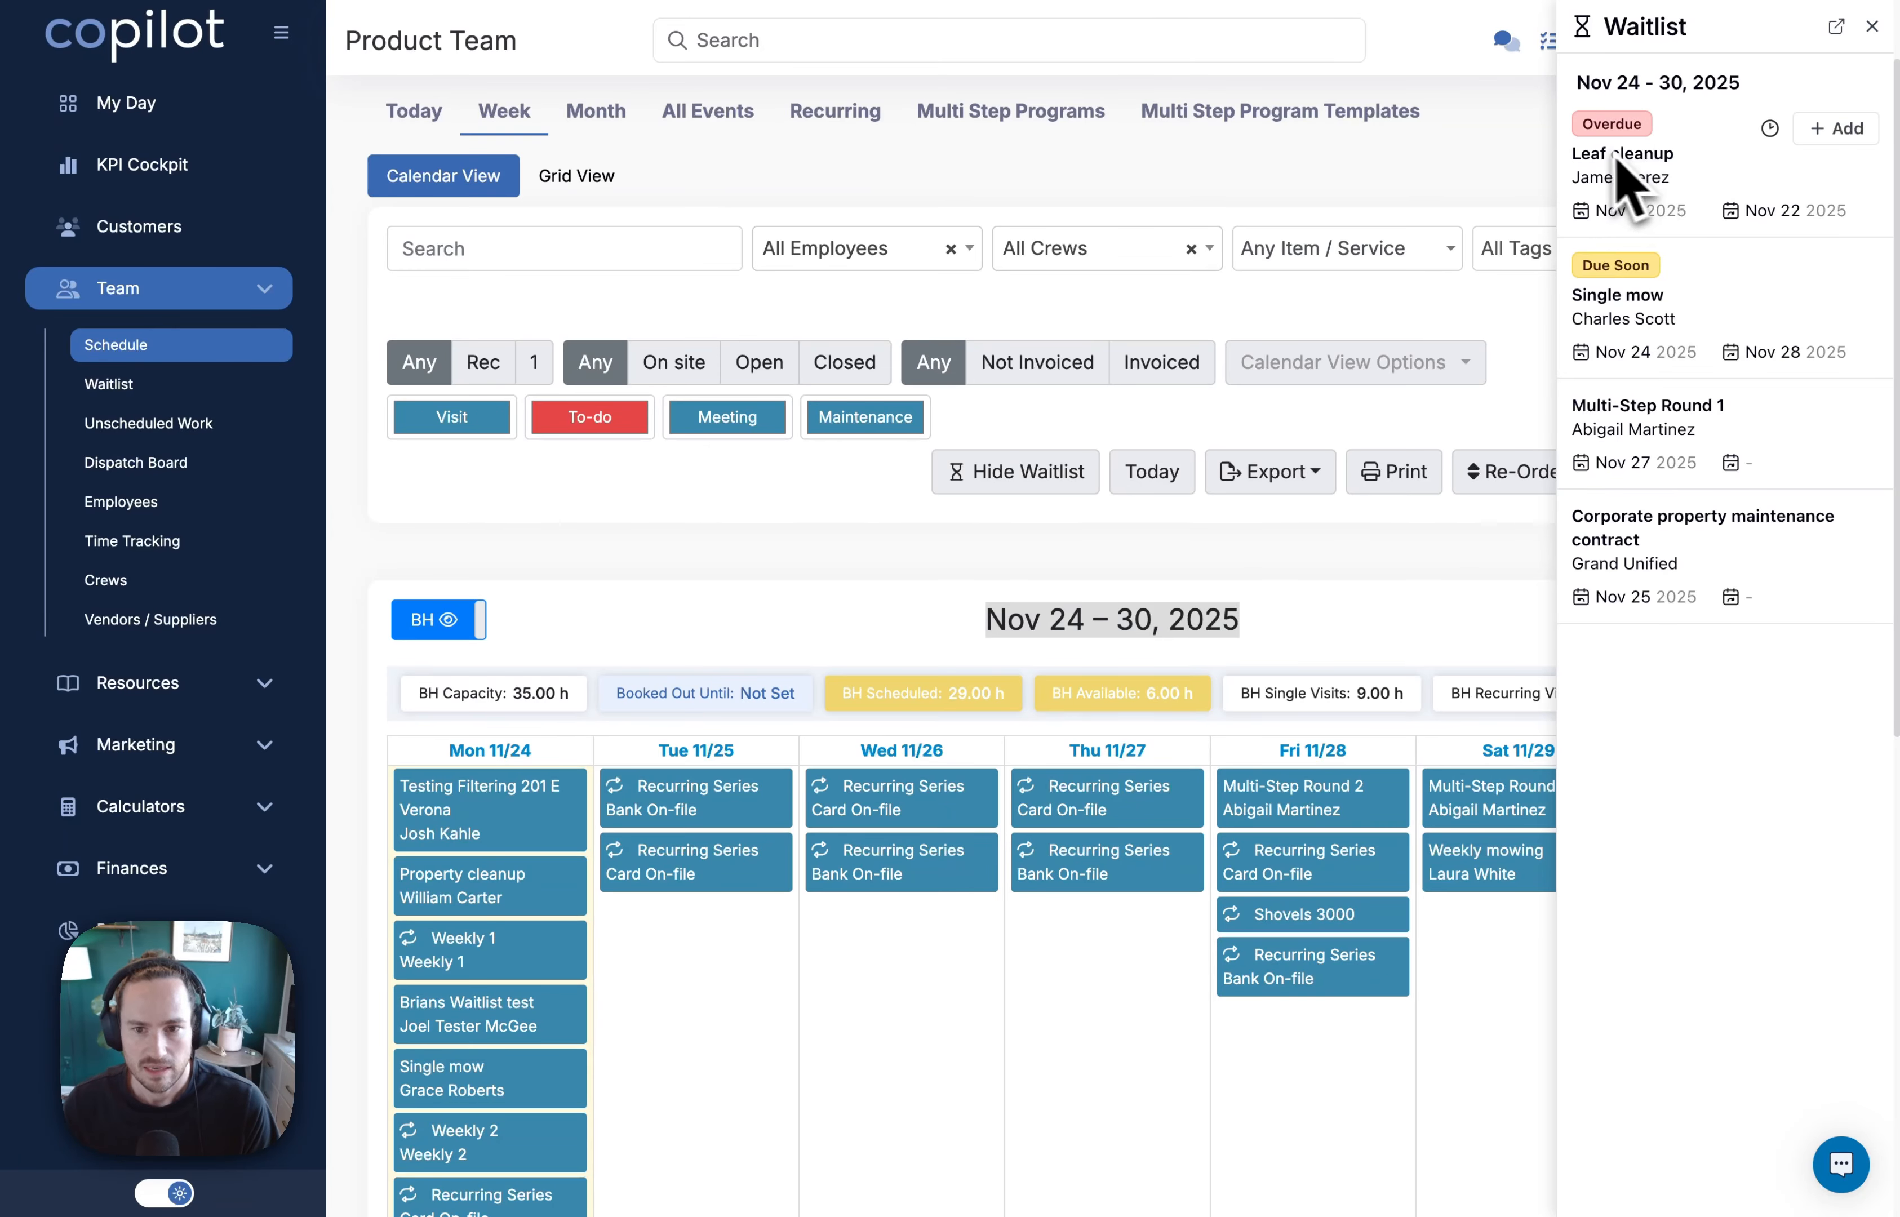
Step: Schedule the overdue "Leaf cleanup" waitlist event using the date "this tuesday"
scroll(1315, 724, down, 4)
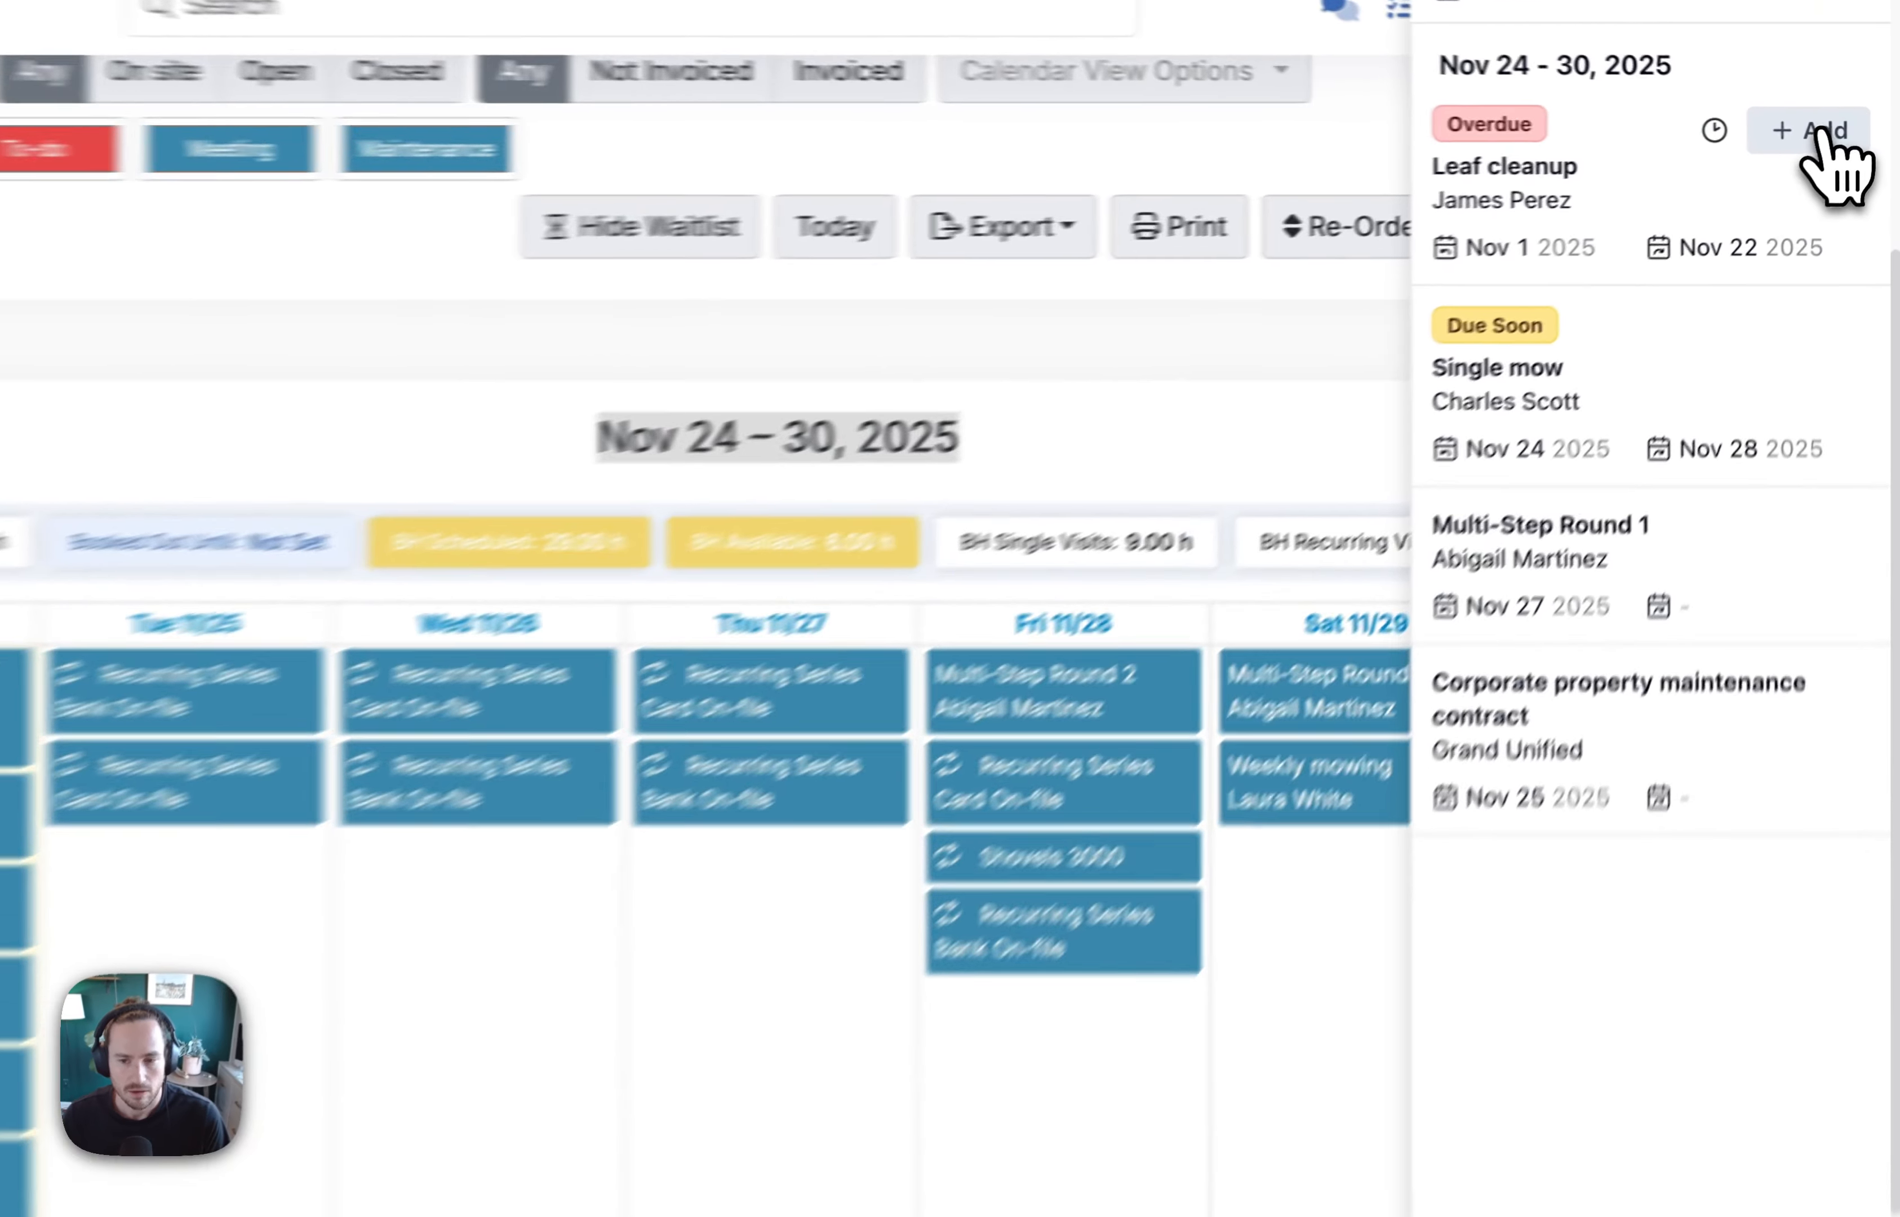
click(1837, 128)
click(1570, 140)
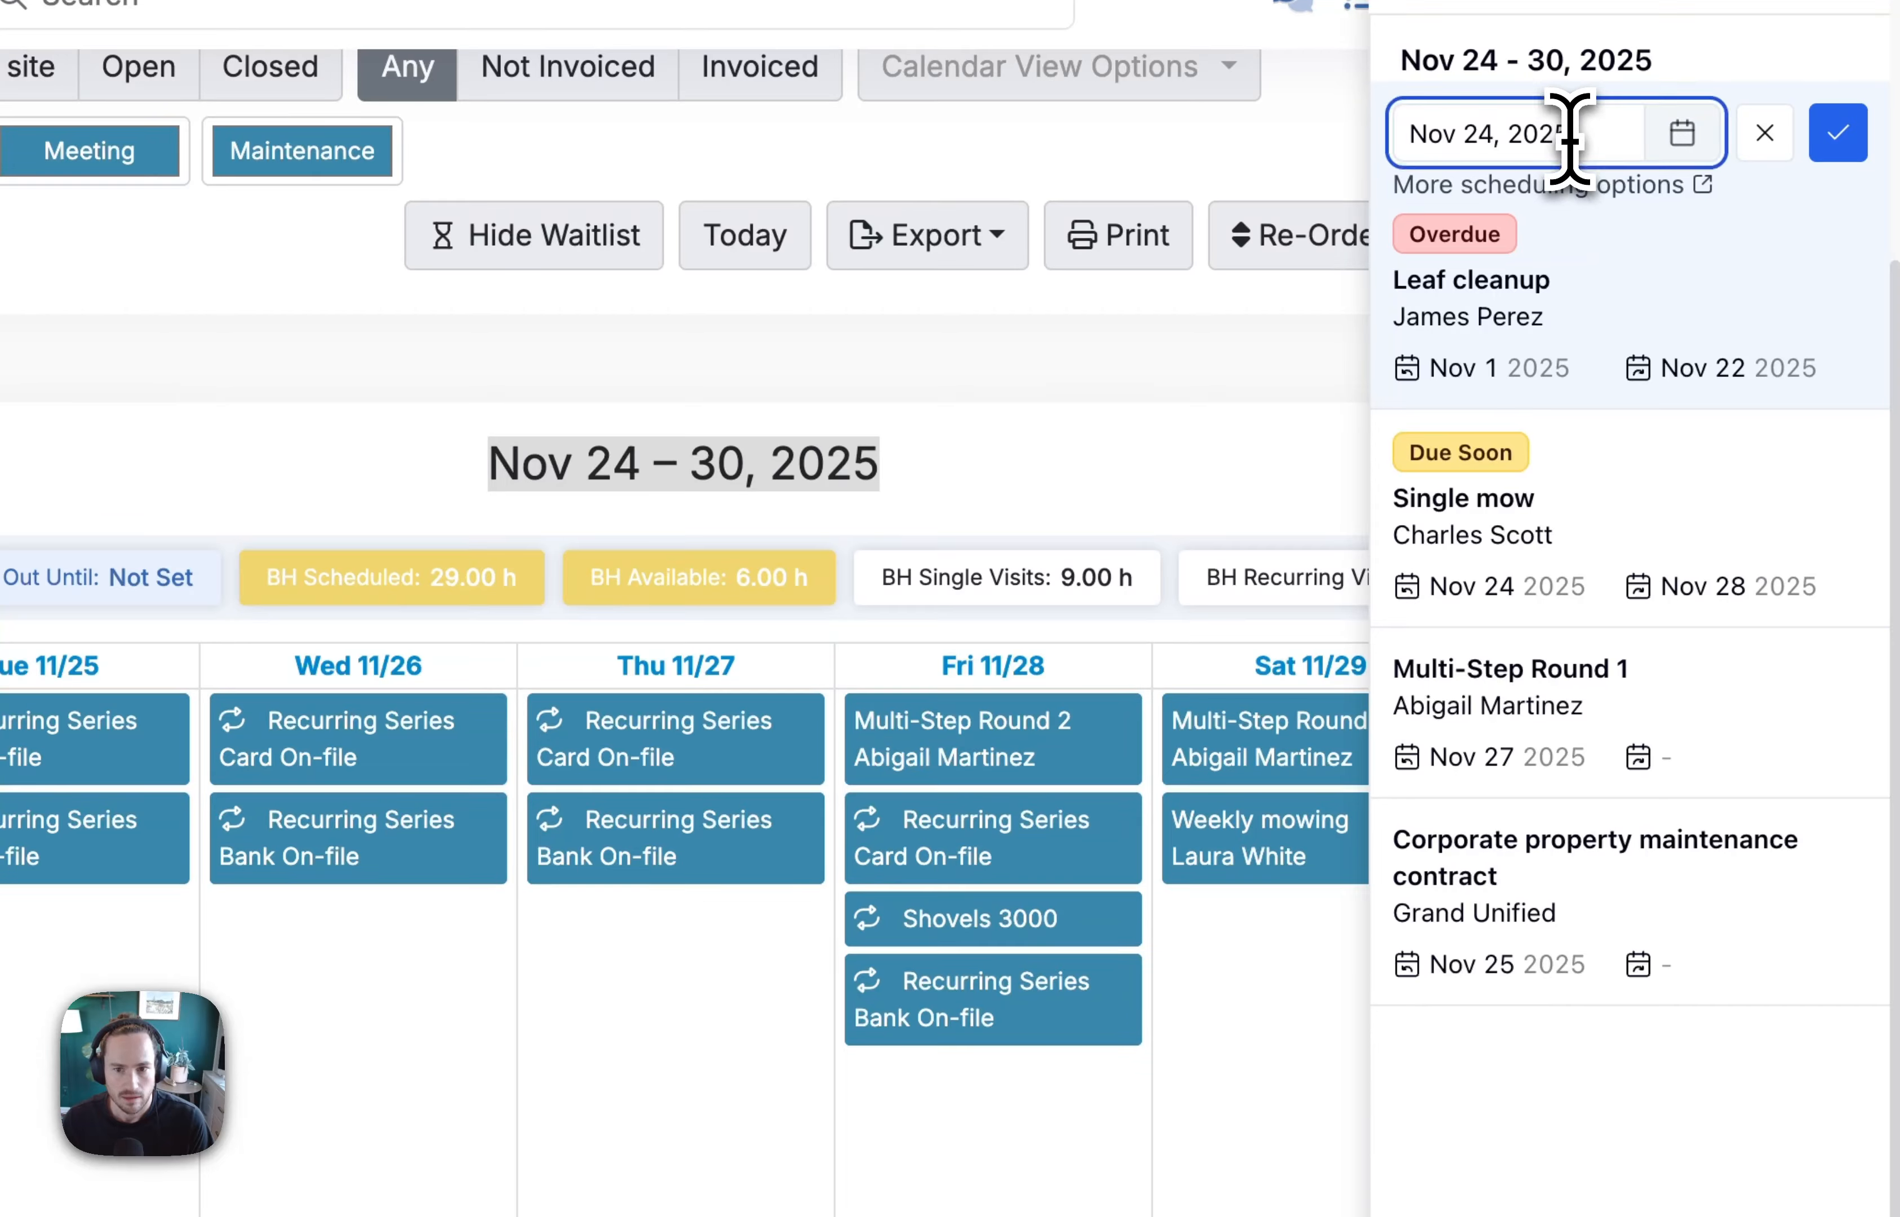
triple_click(1569, 140)
text(this tuesd)
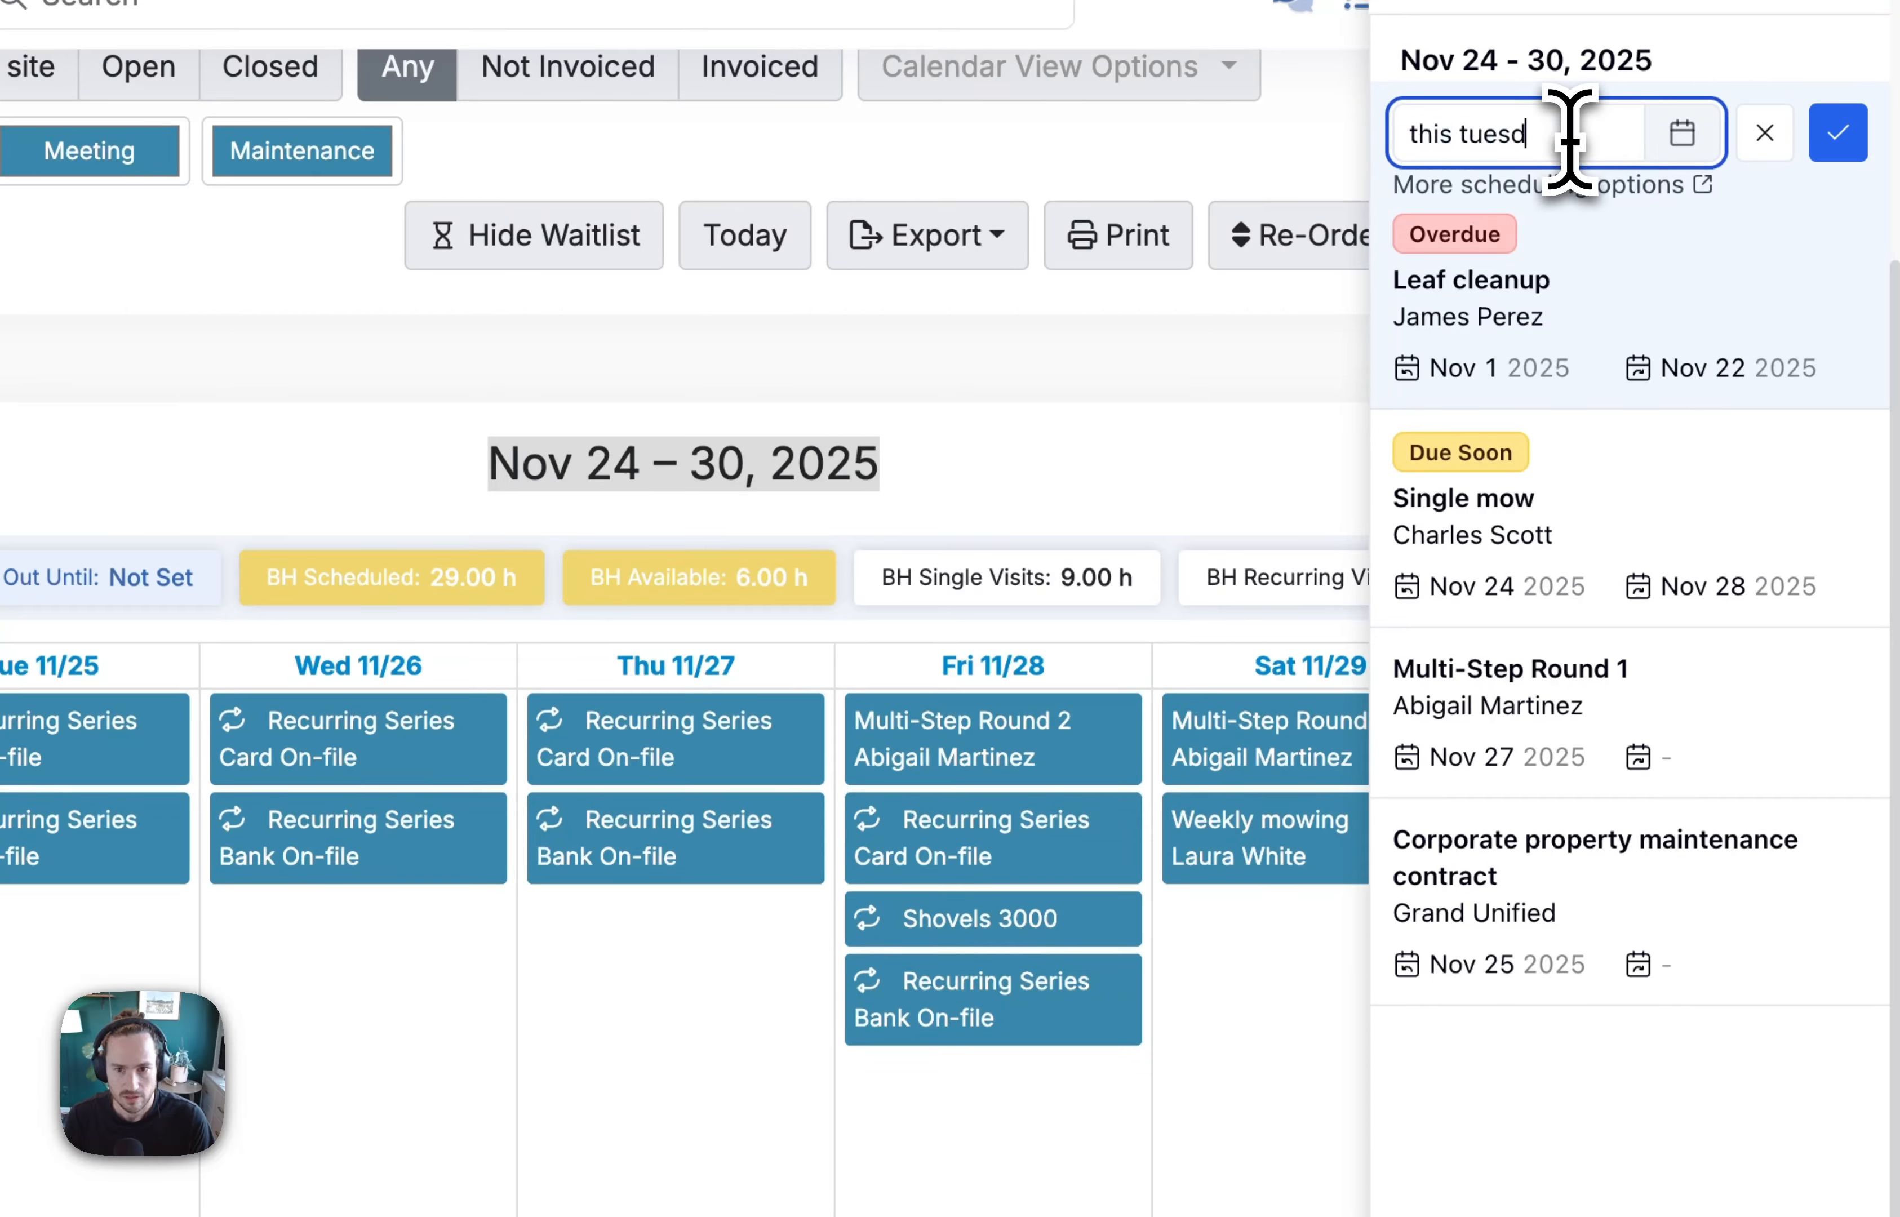
text(ay)
key(Tab)
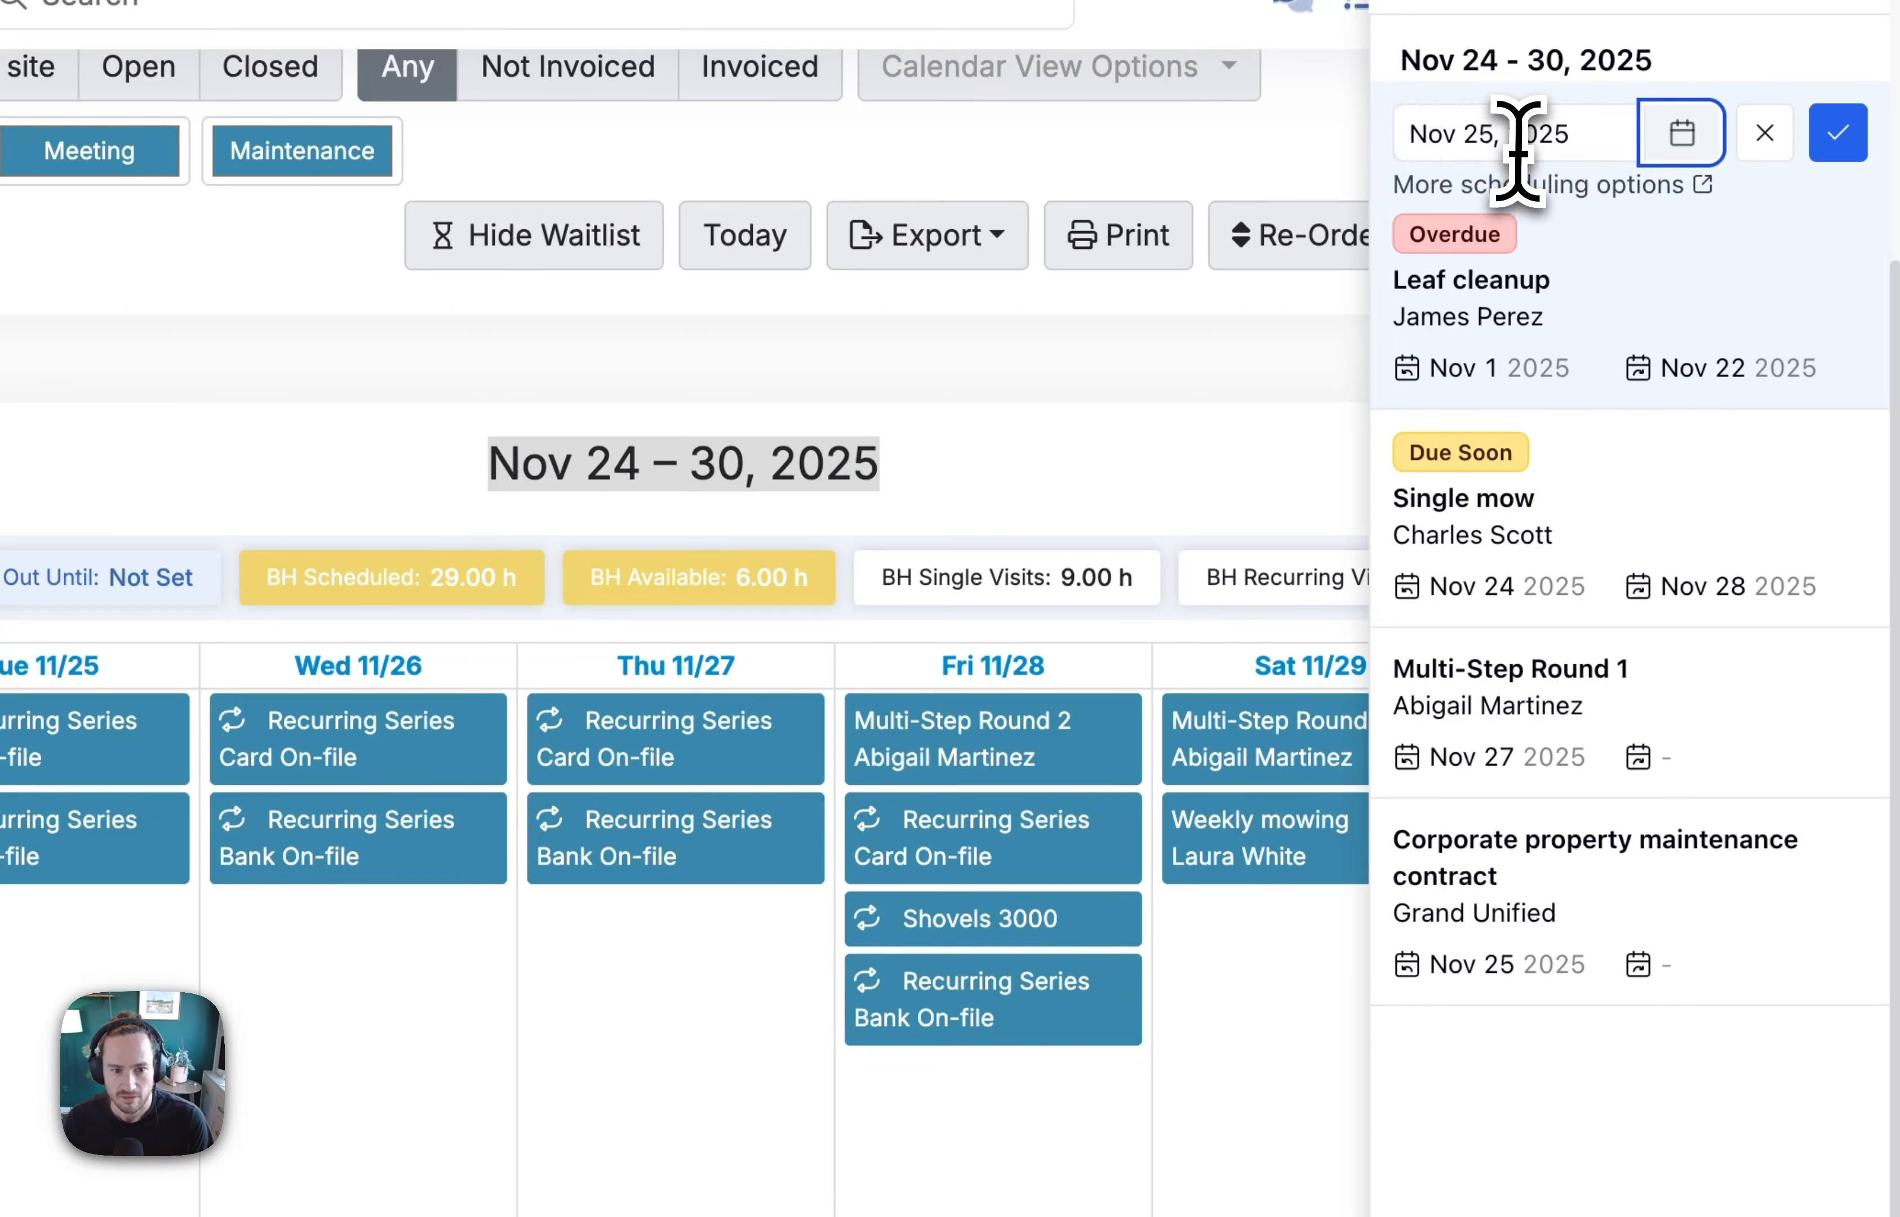
click(1837, 136)
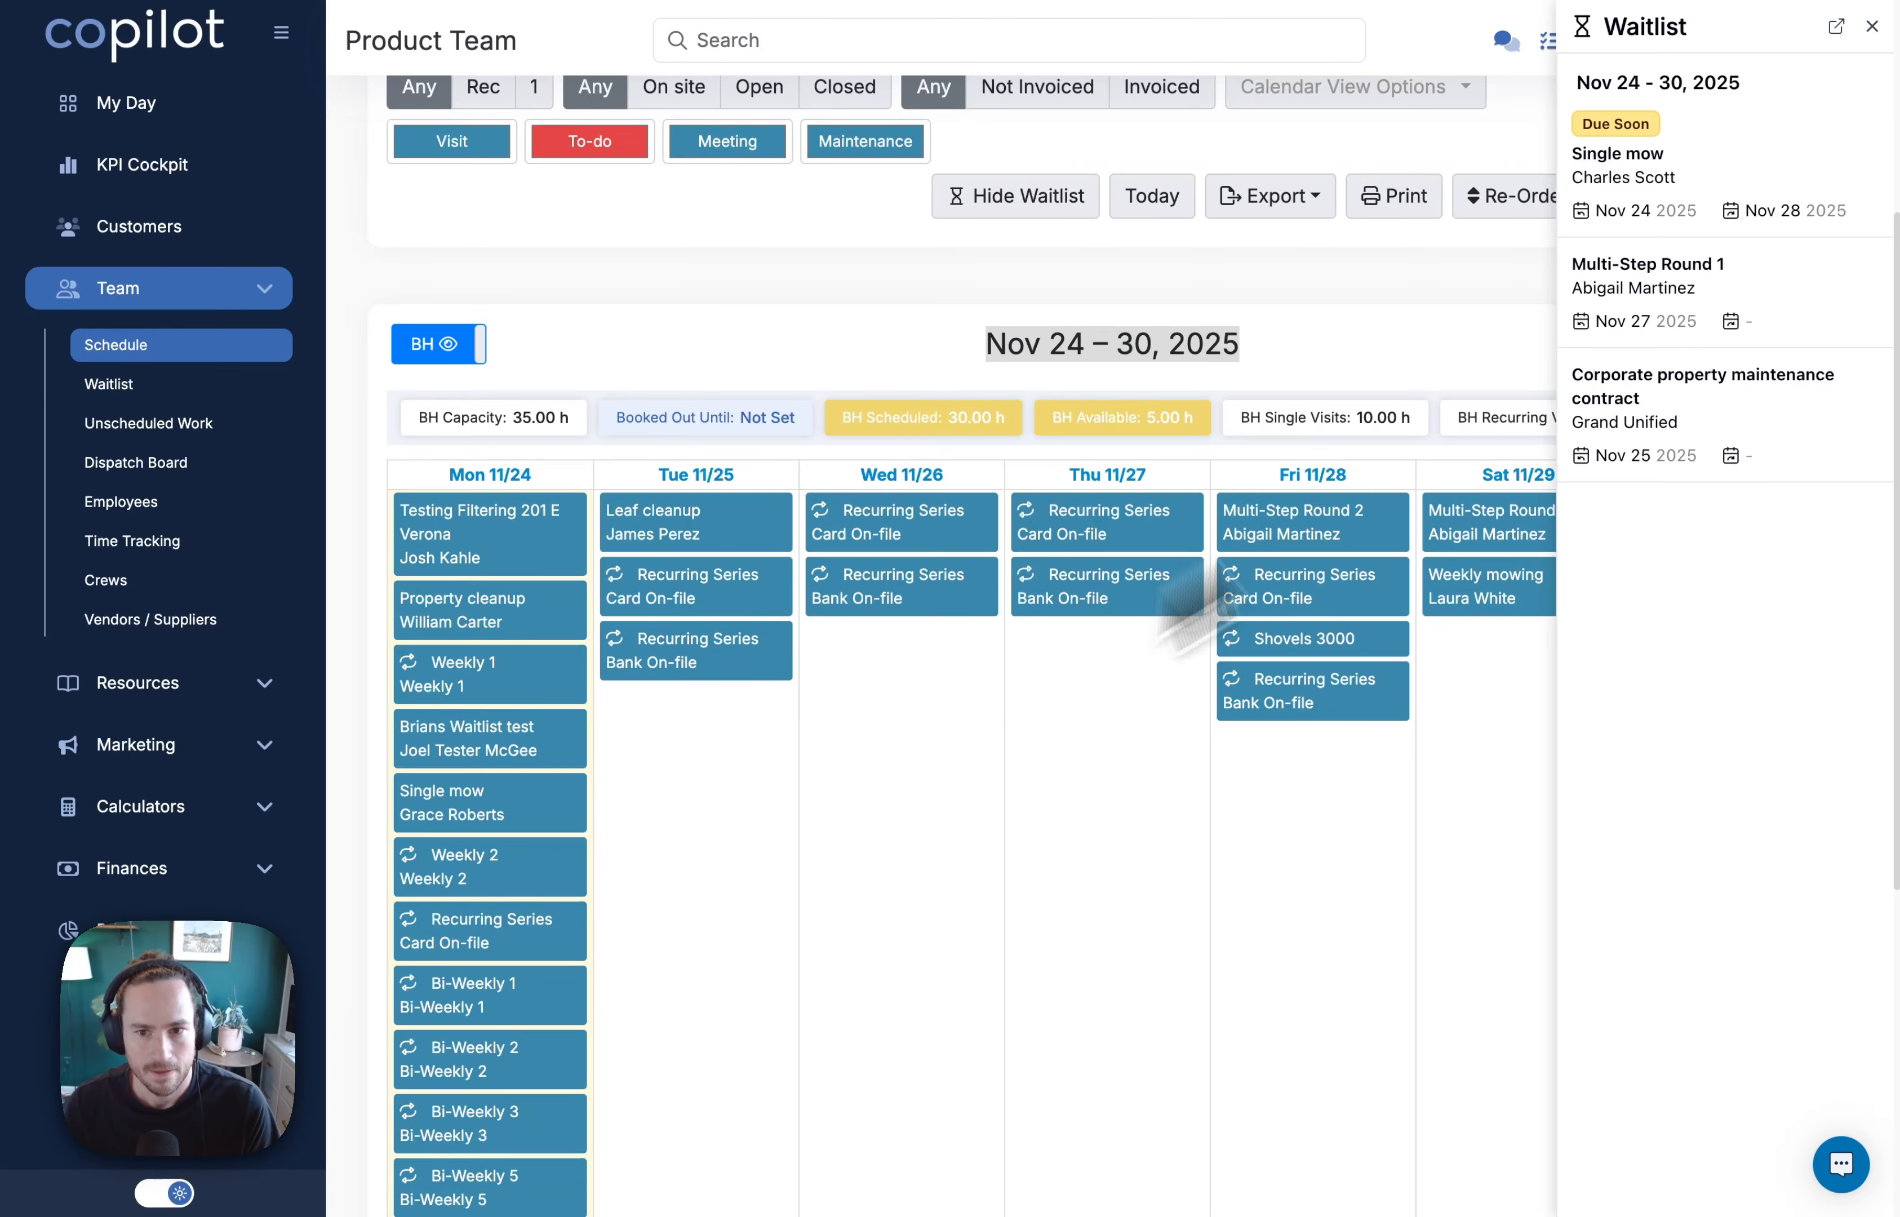
Step: Schedule the due-soon "Single mow" waitlist event on a picked day within the Nov 24 – 30, 2025 week
mouse_move(1605, 112)
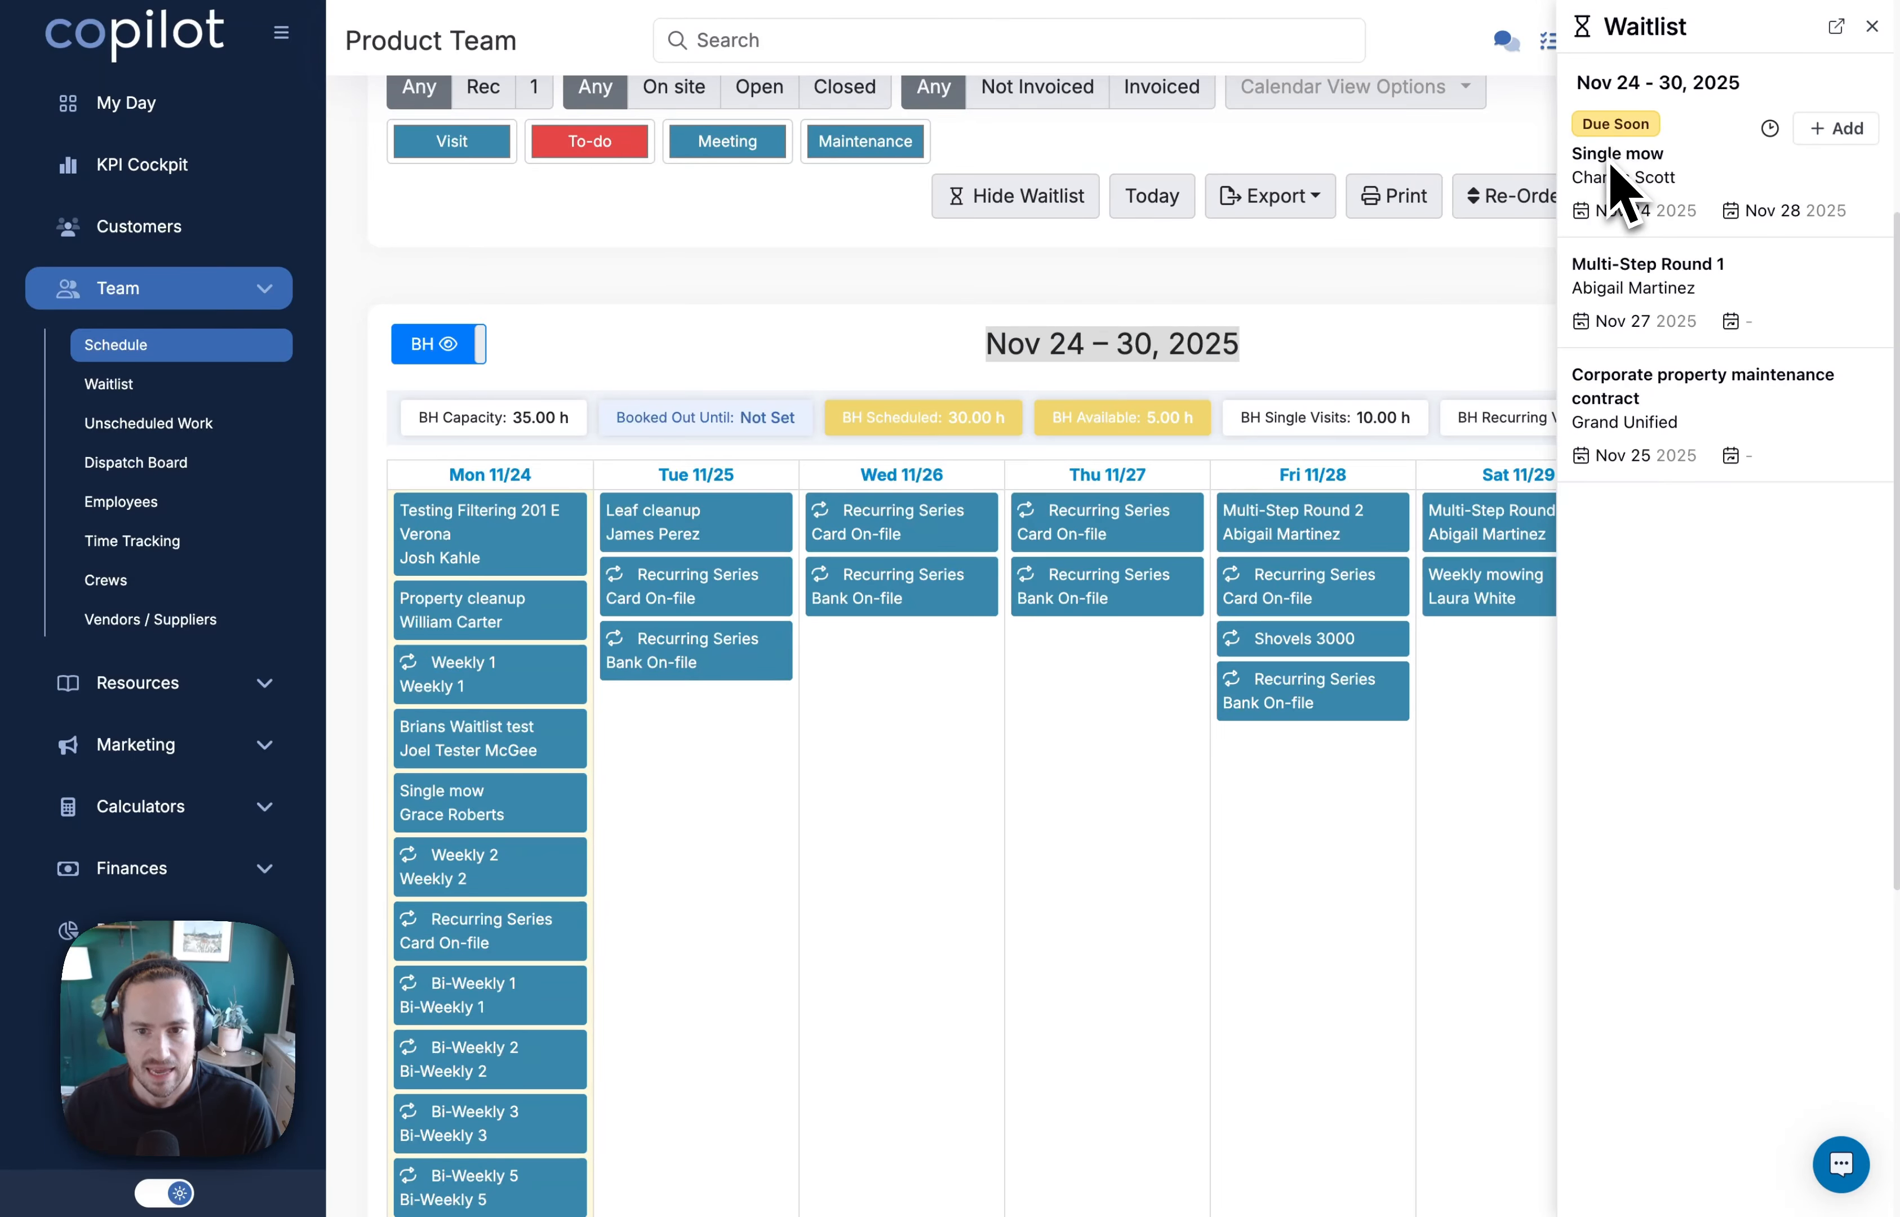
click(1824, 132)
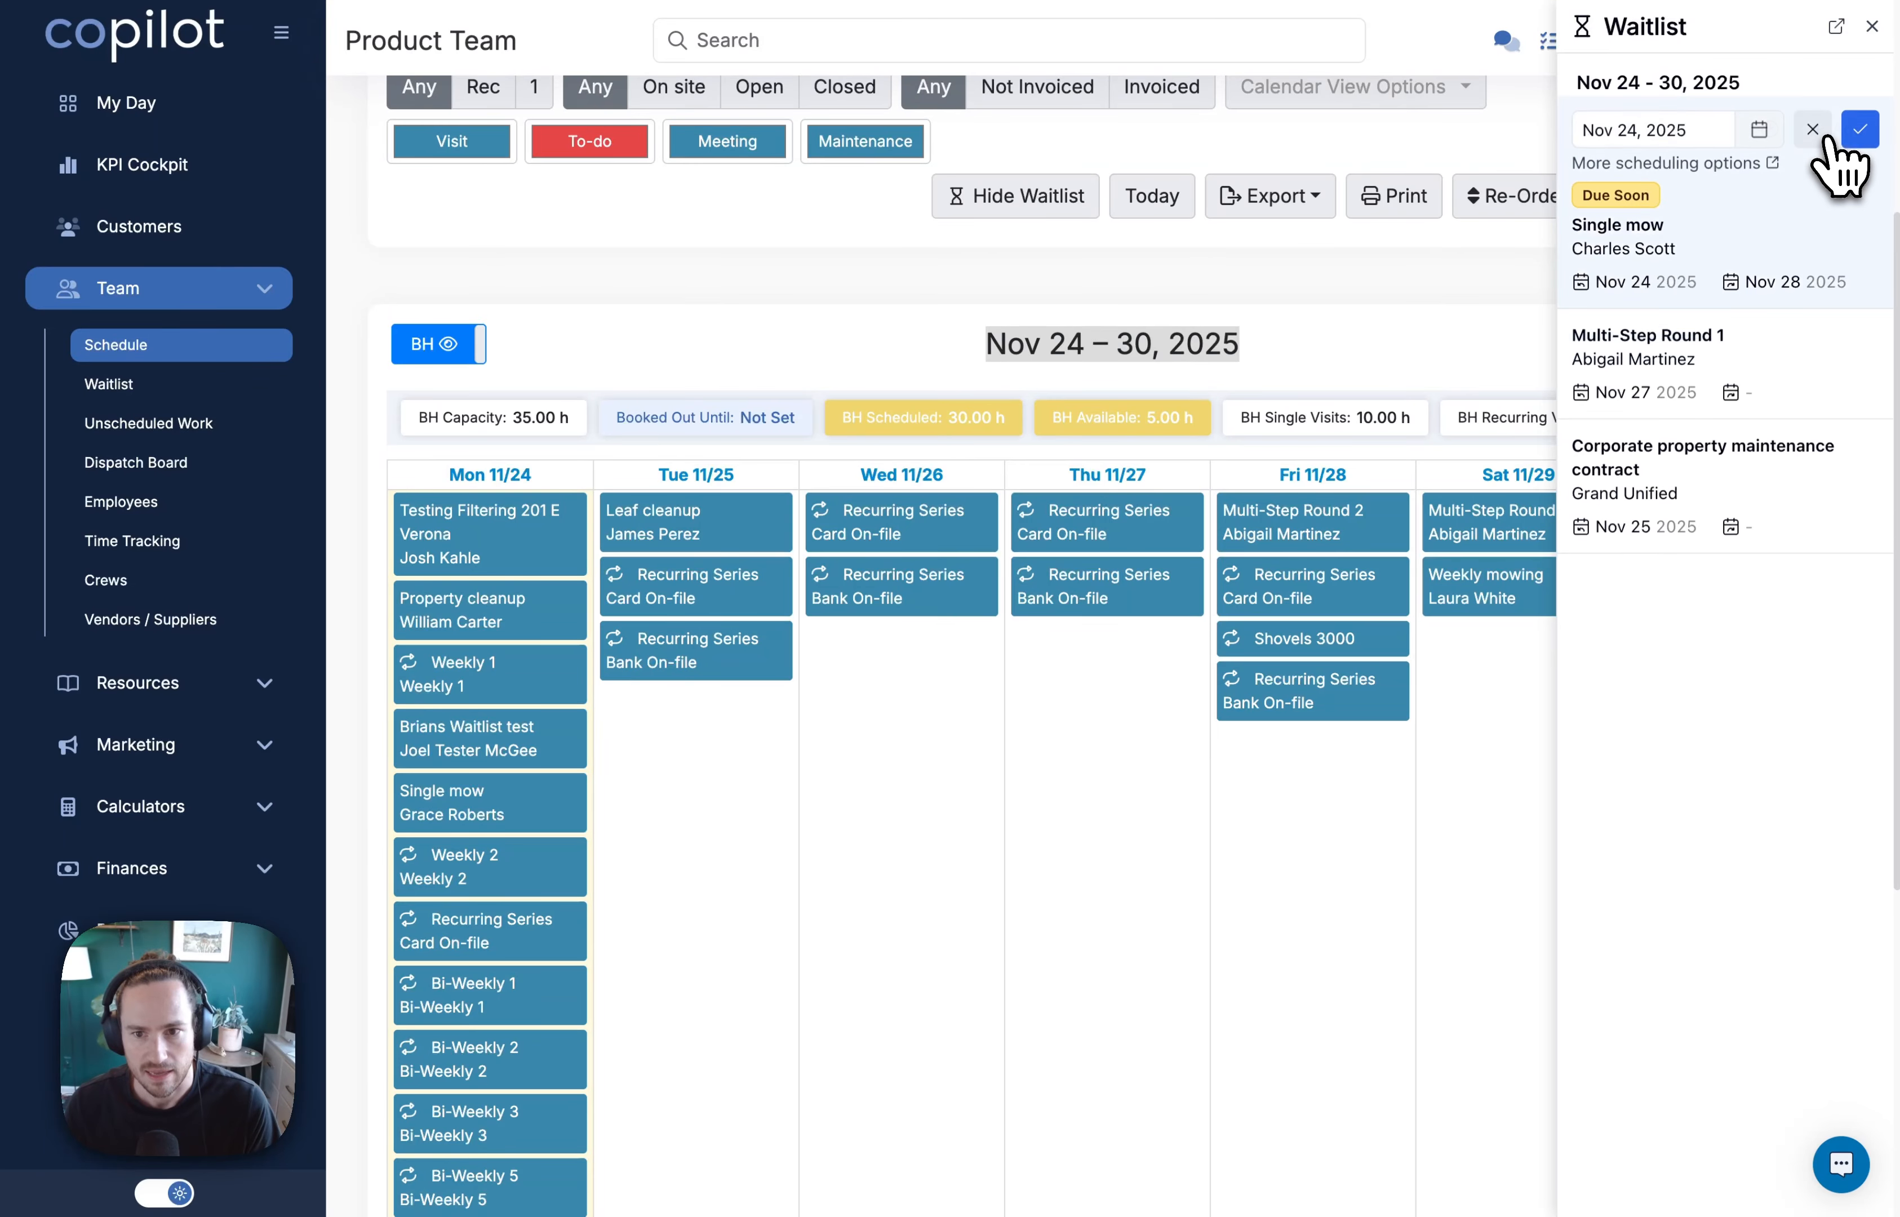
click(1761, 132)
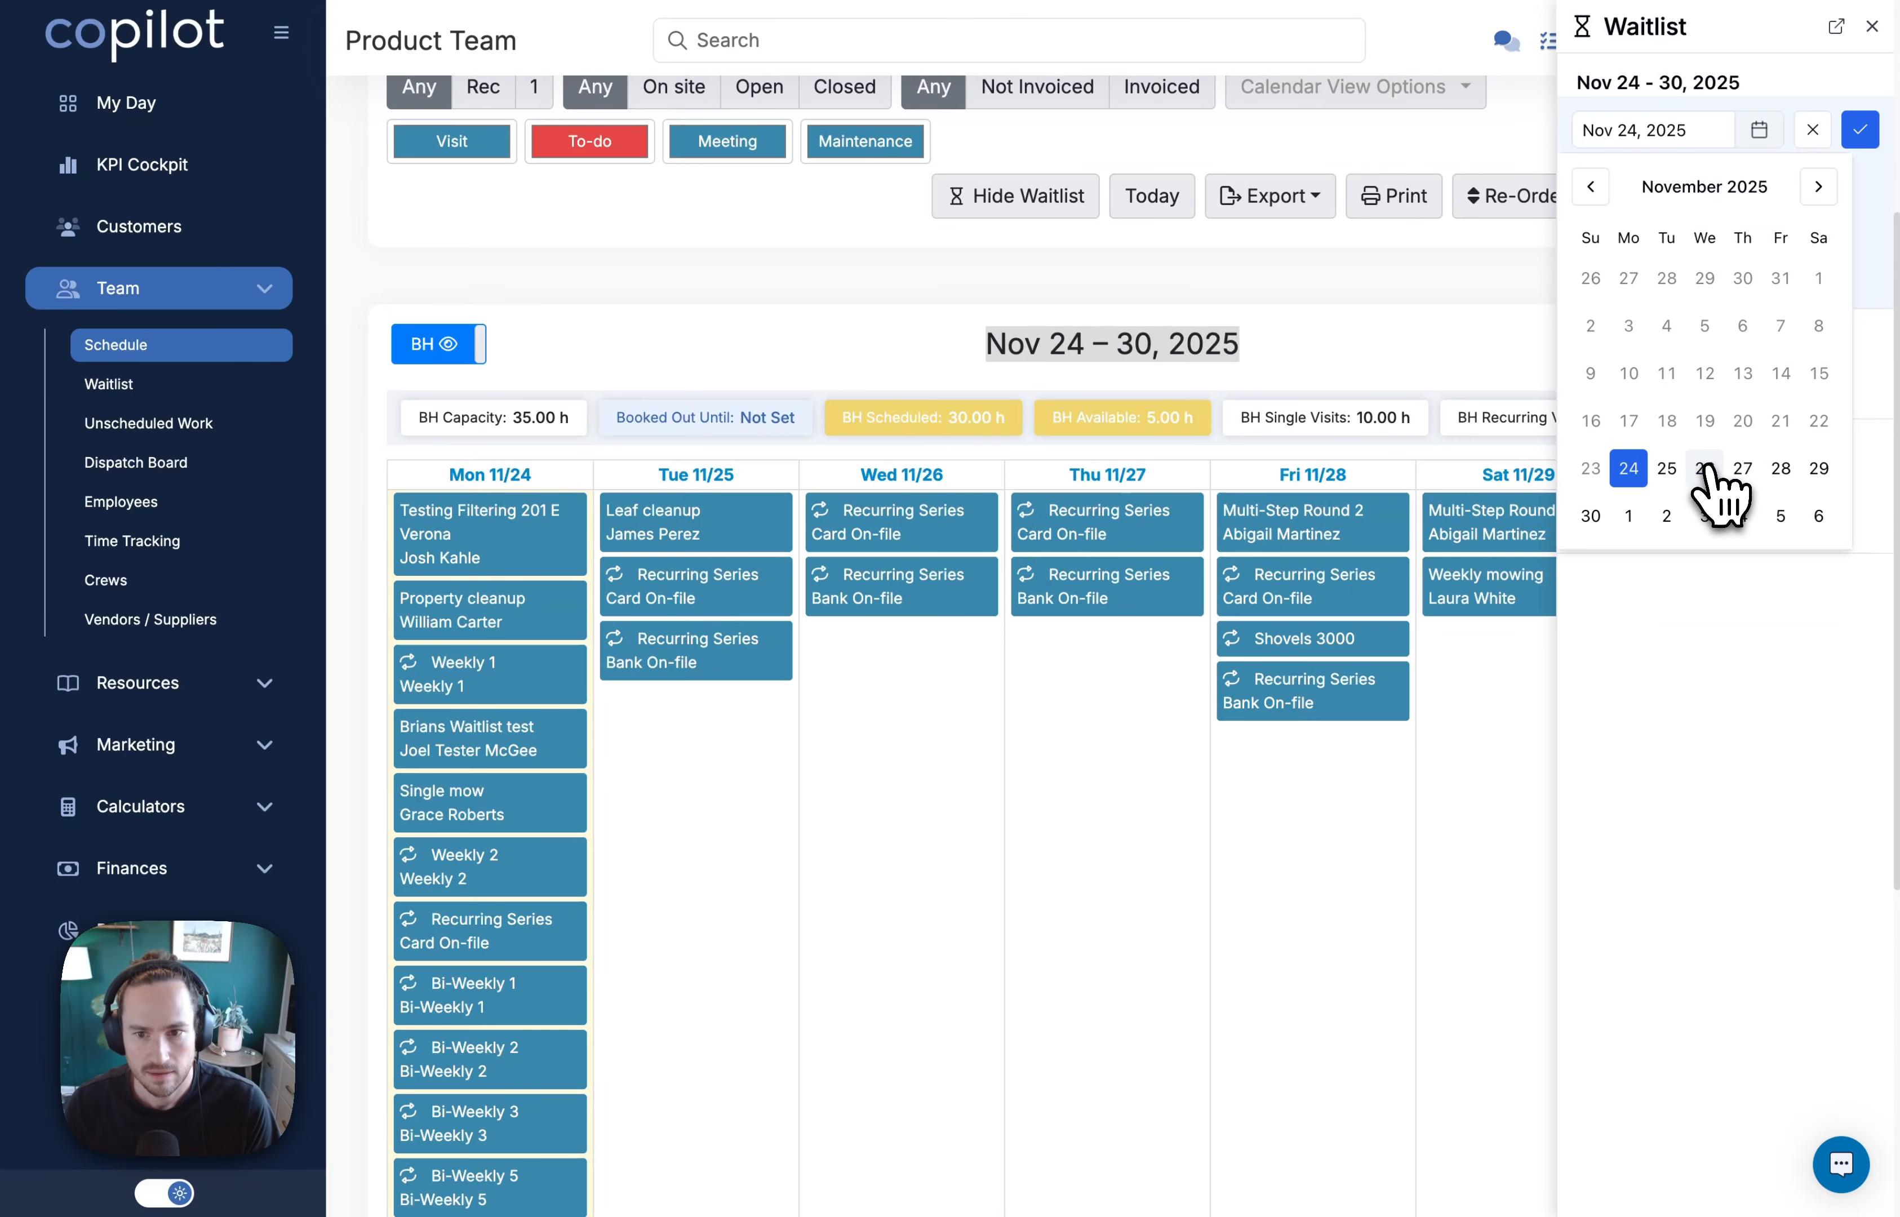
click(1730, 467)
click(1864, 134)
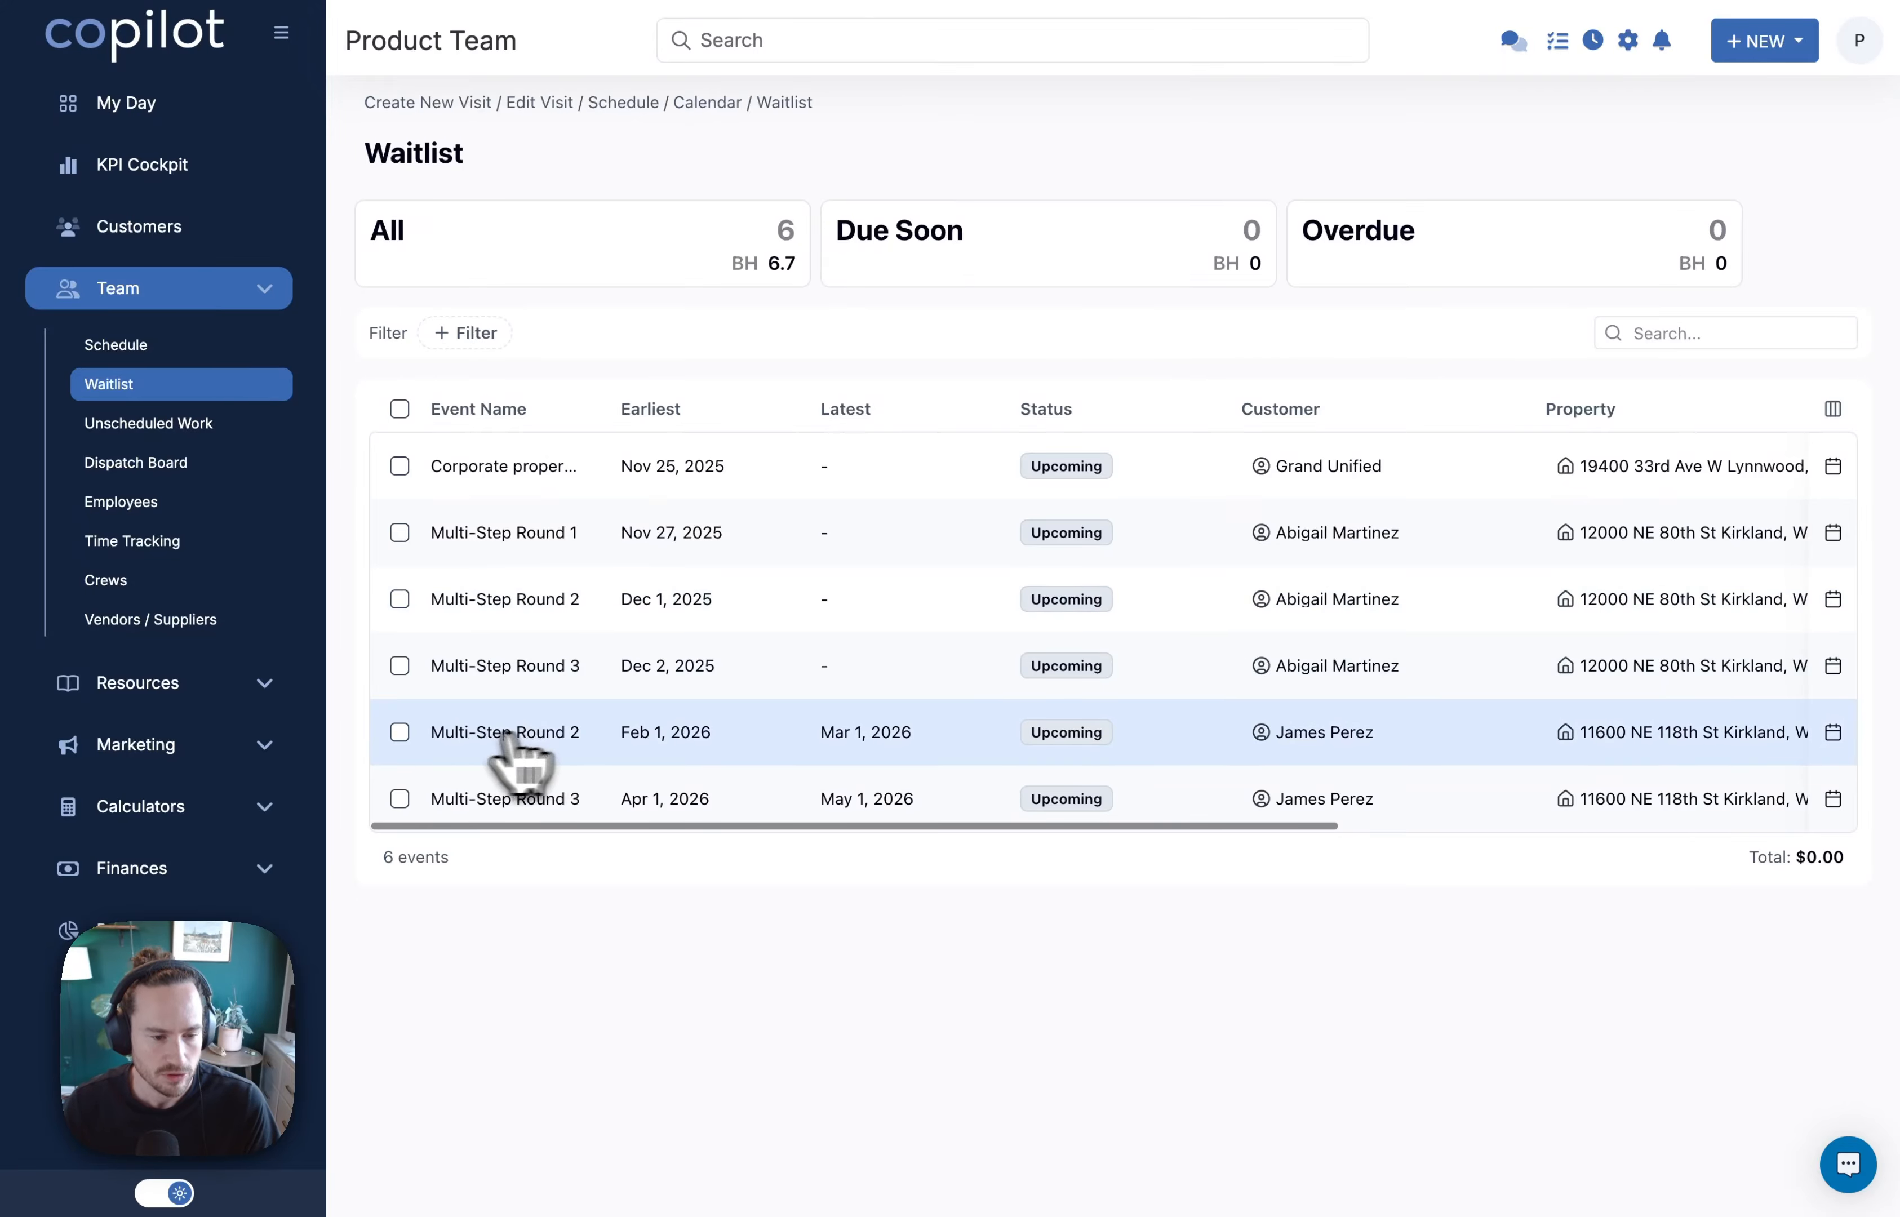
Step: Select both "Multi-Step Round 2" events on the Waitlist page and schedule them together for 11/28/2025
click(399, 733)
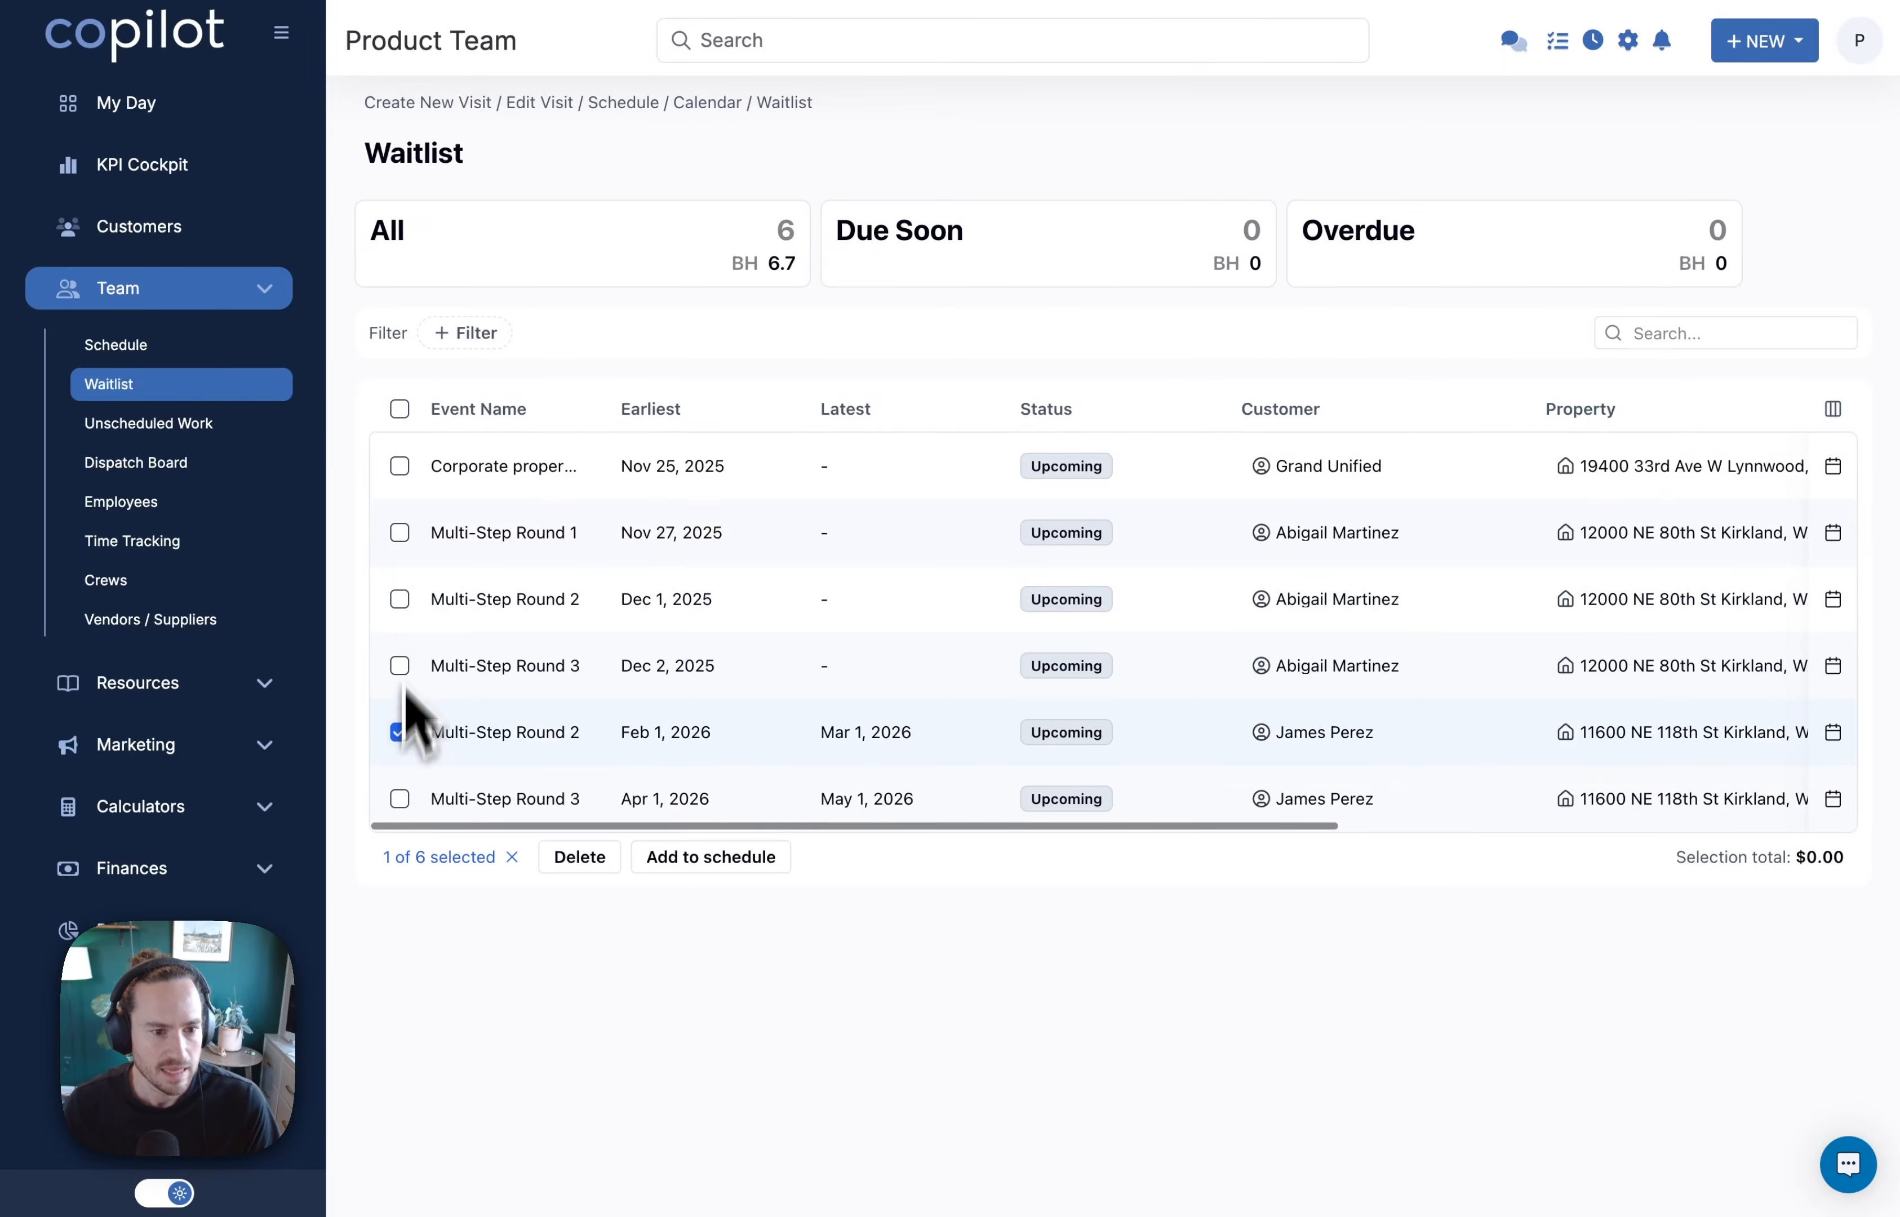
click(399, 599)
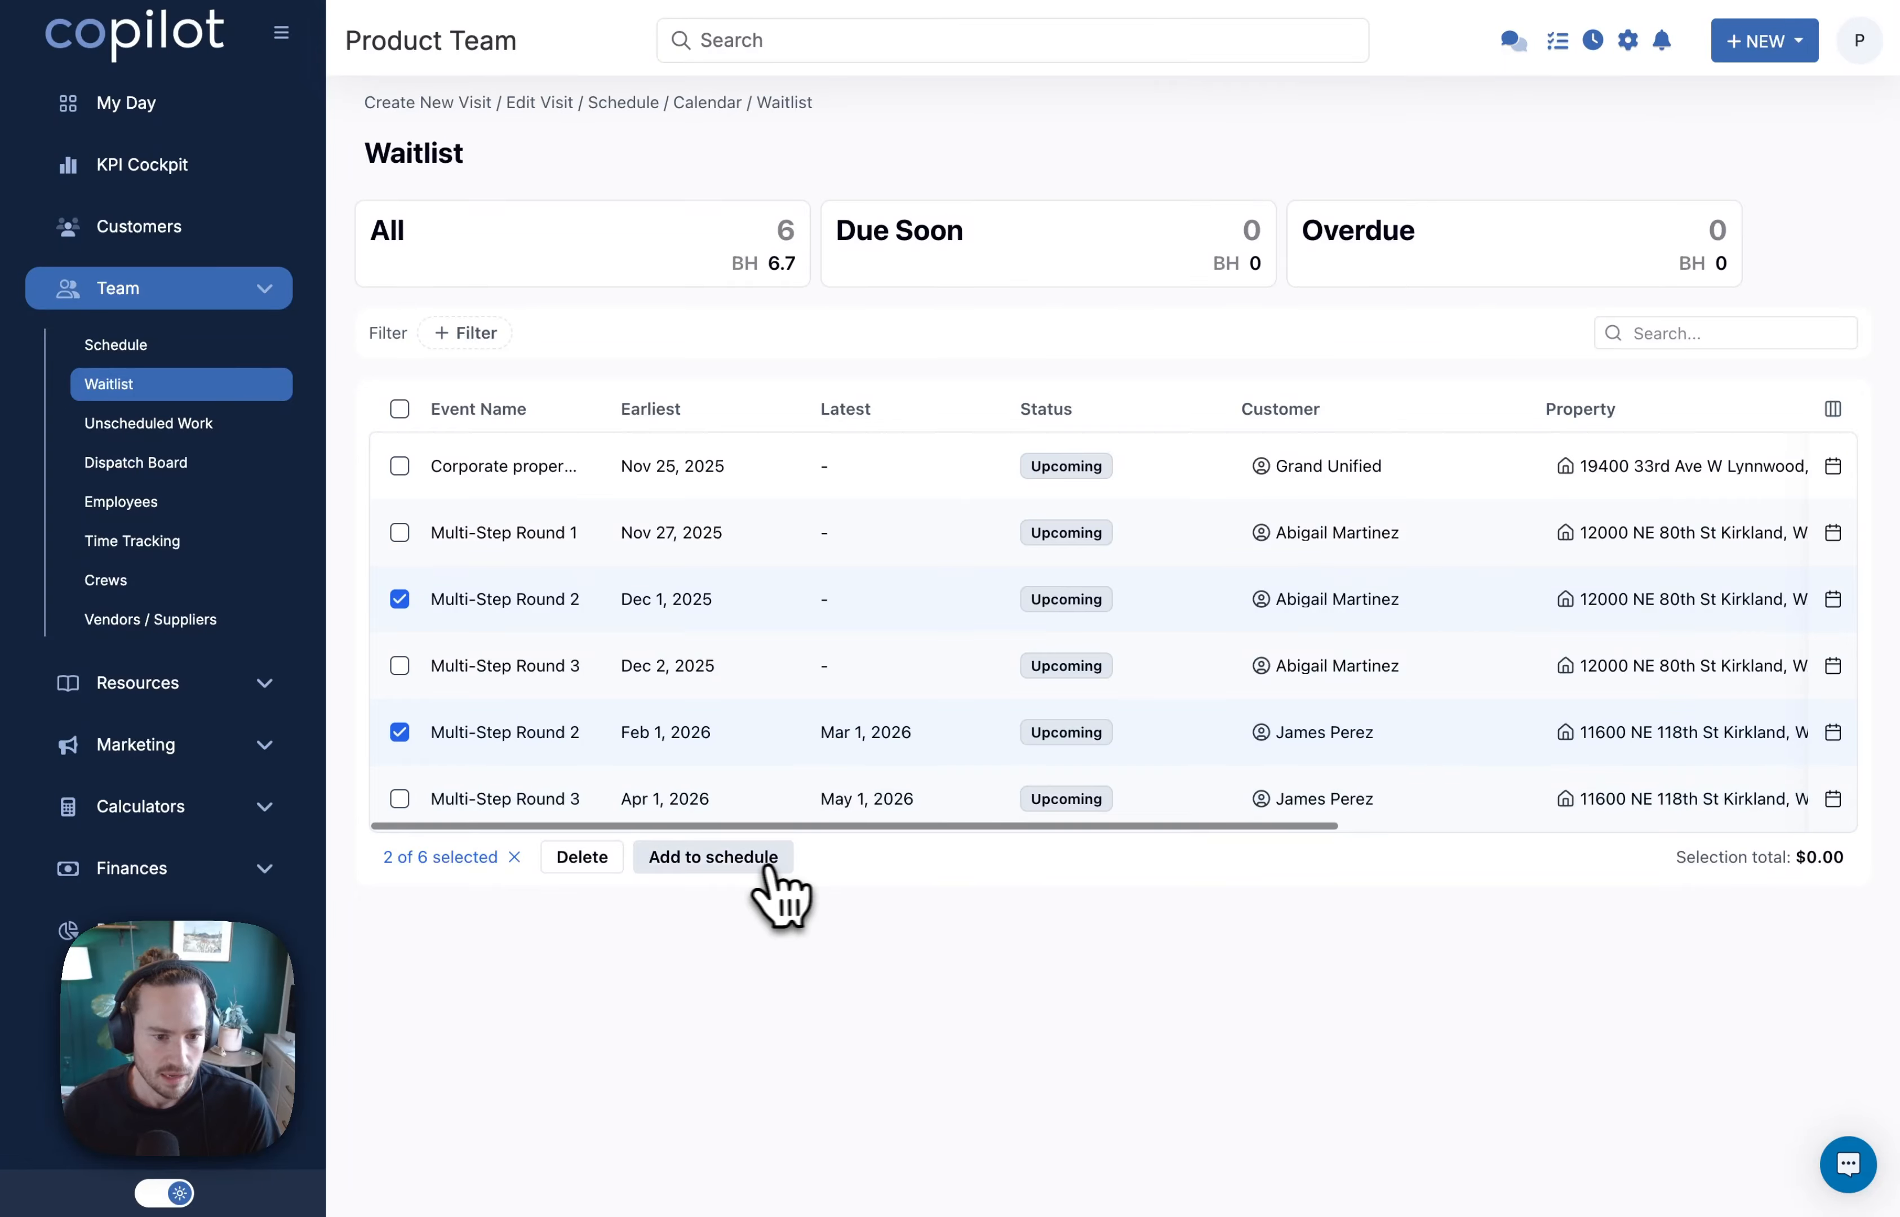
click(743, 866)
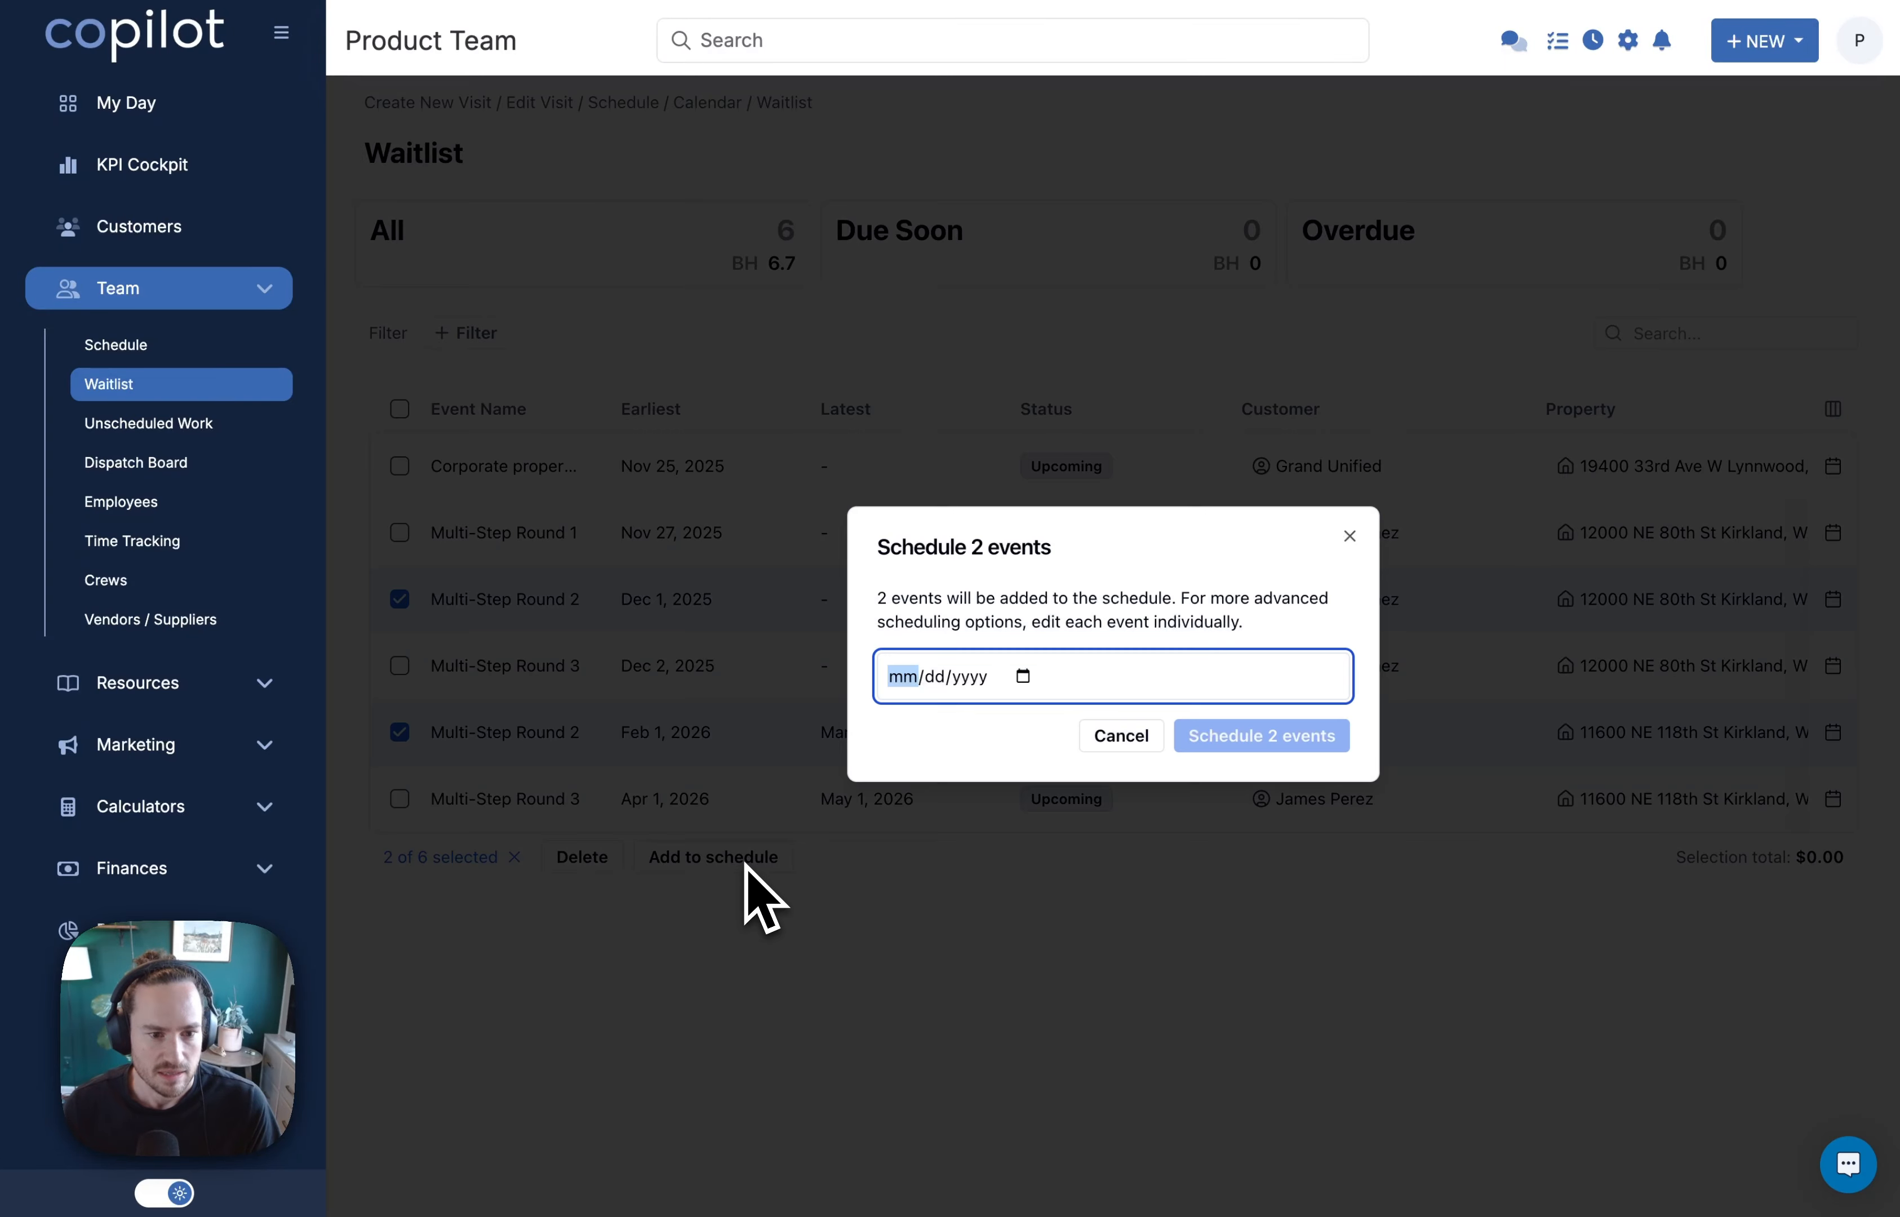
click(1023, 677)
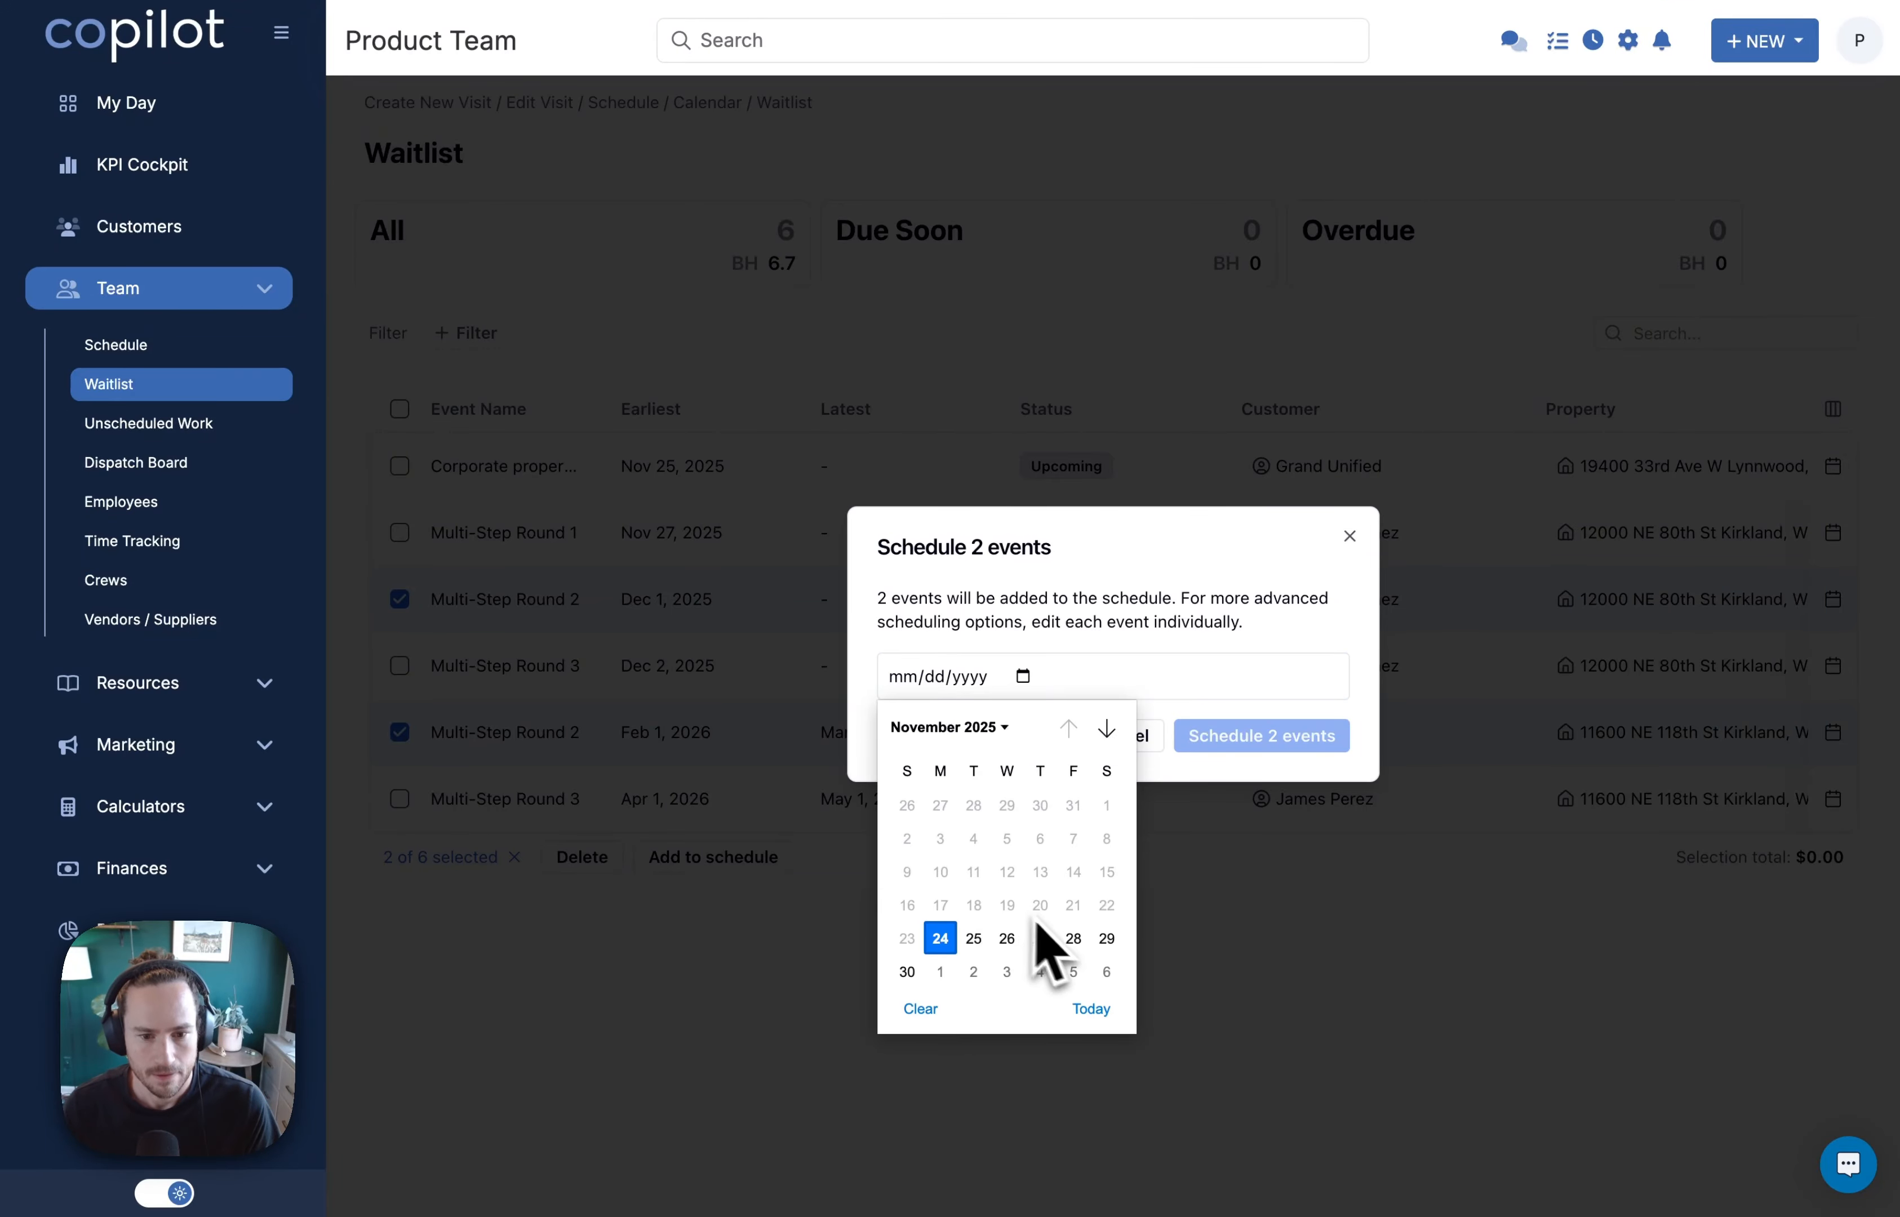
click(1075, 940)
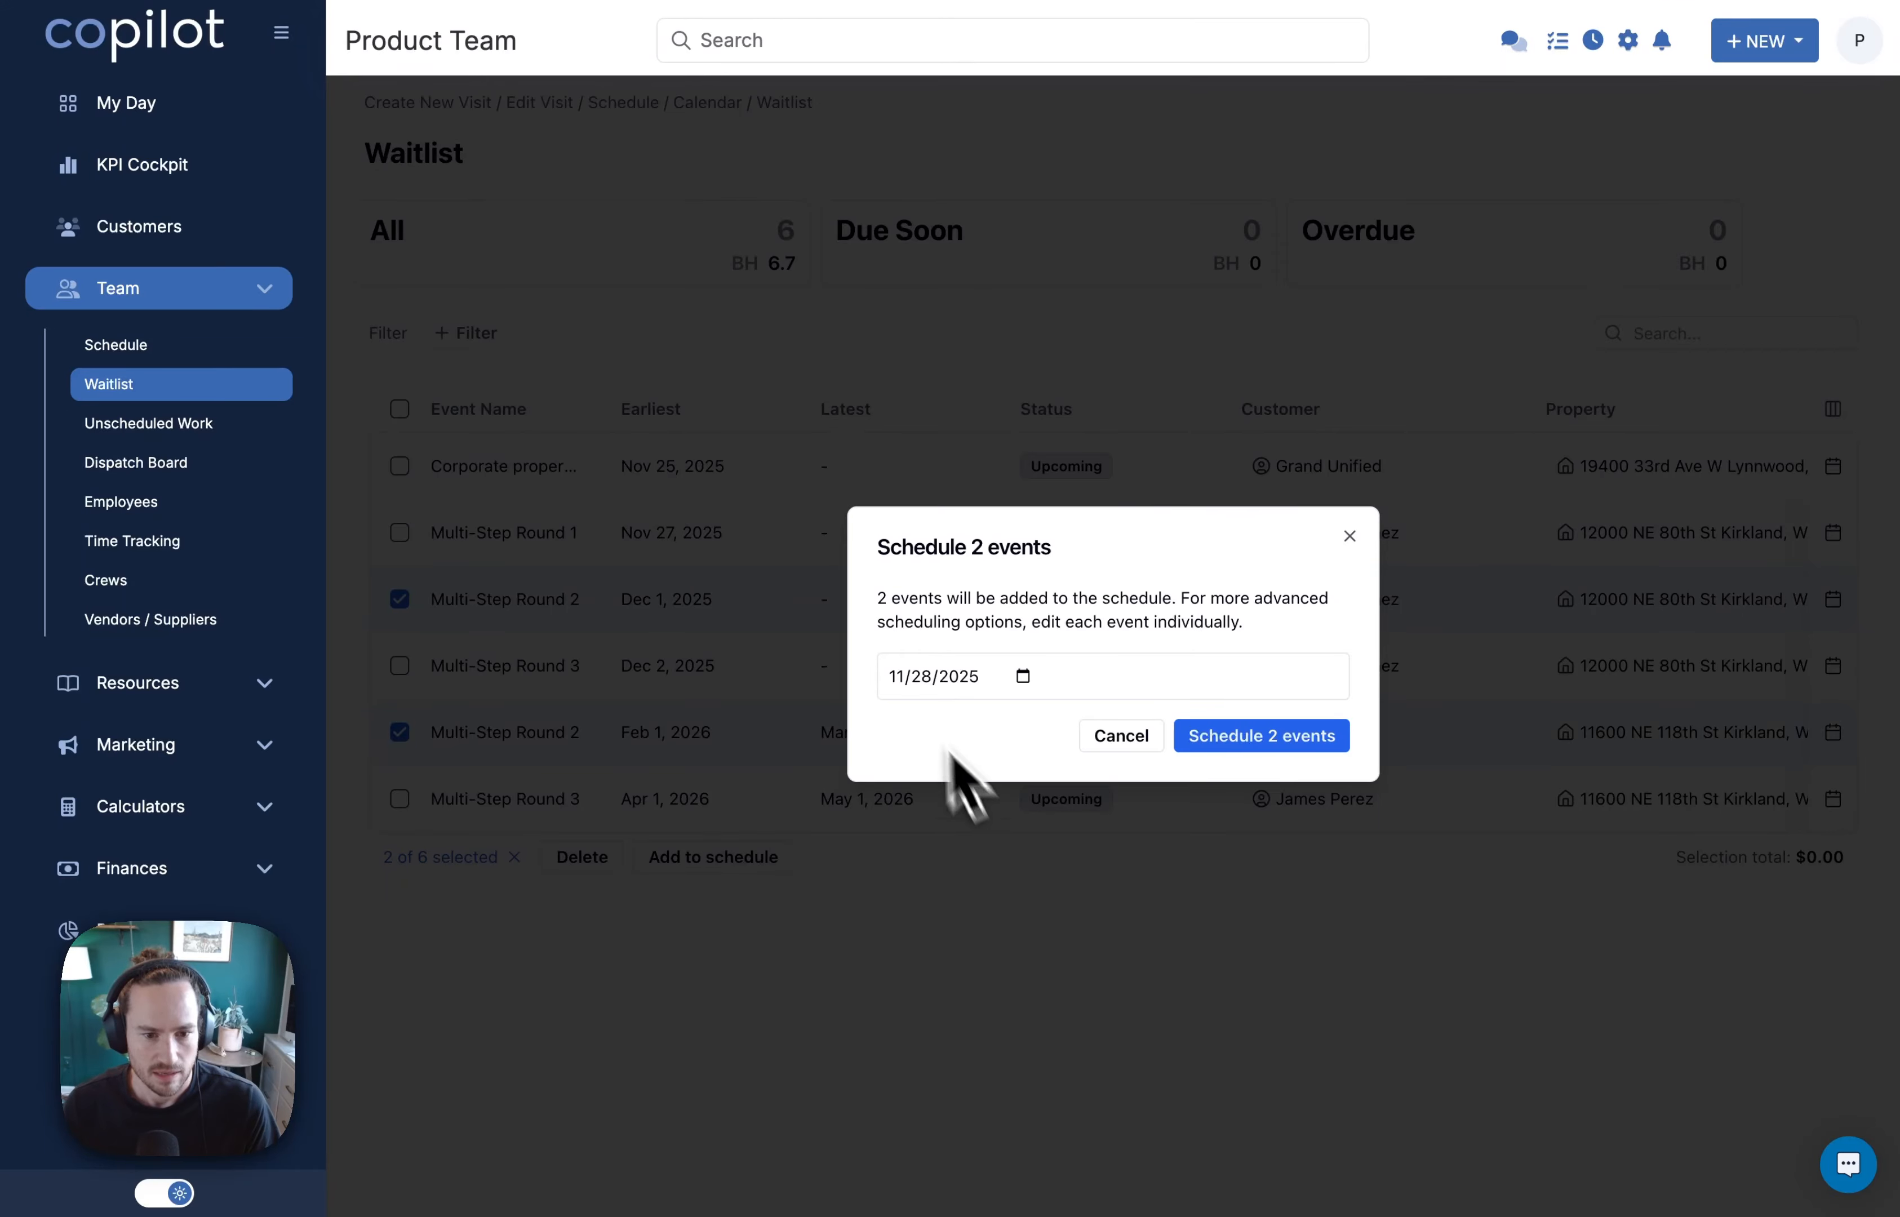
click(1301, 736)
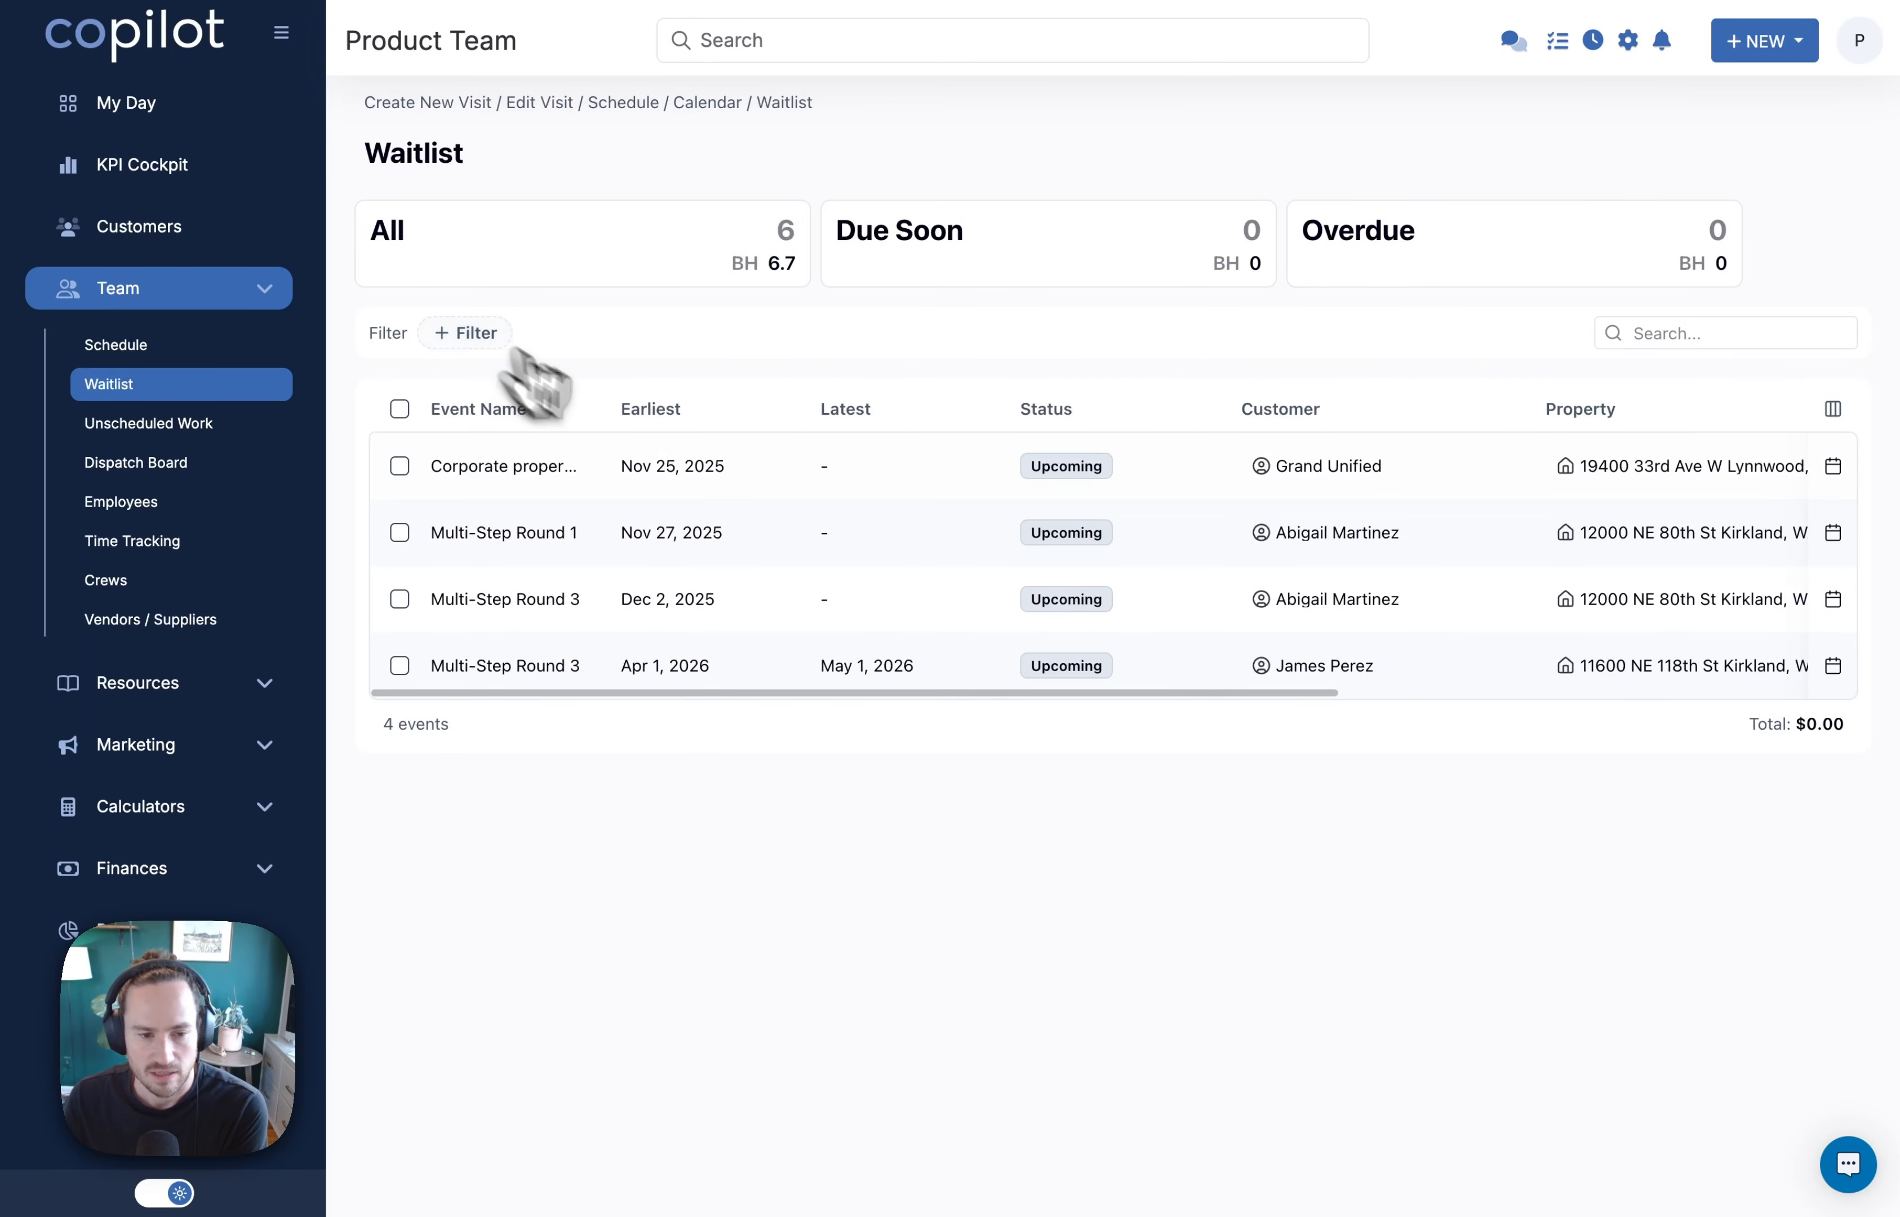
Step: Review the waitlist's available filters, including BH and Status, and look across all of the table's columns
click(470, 335)
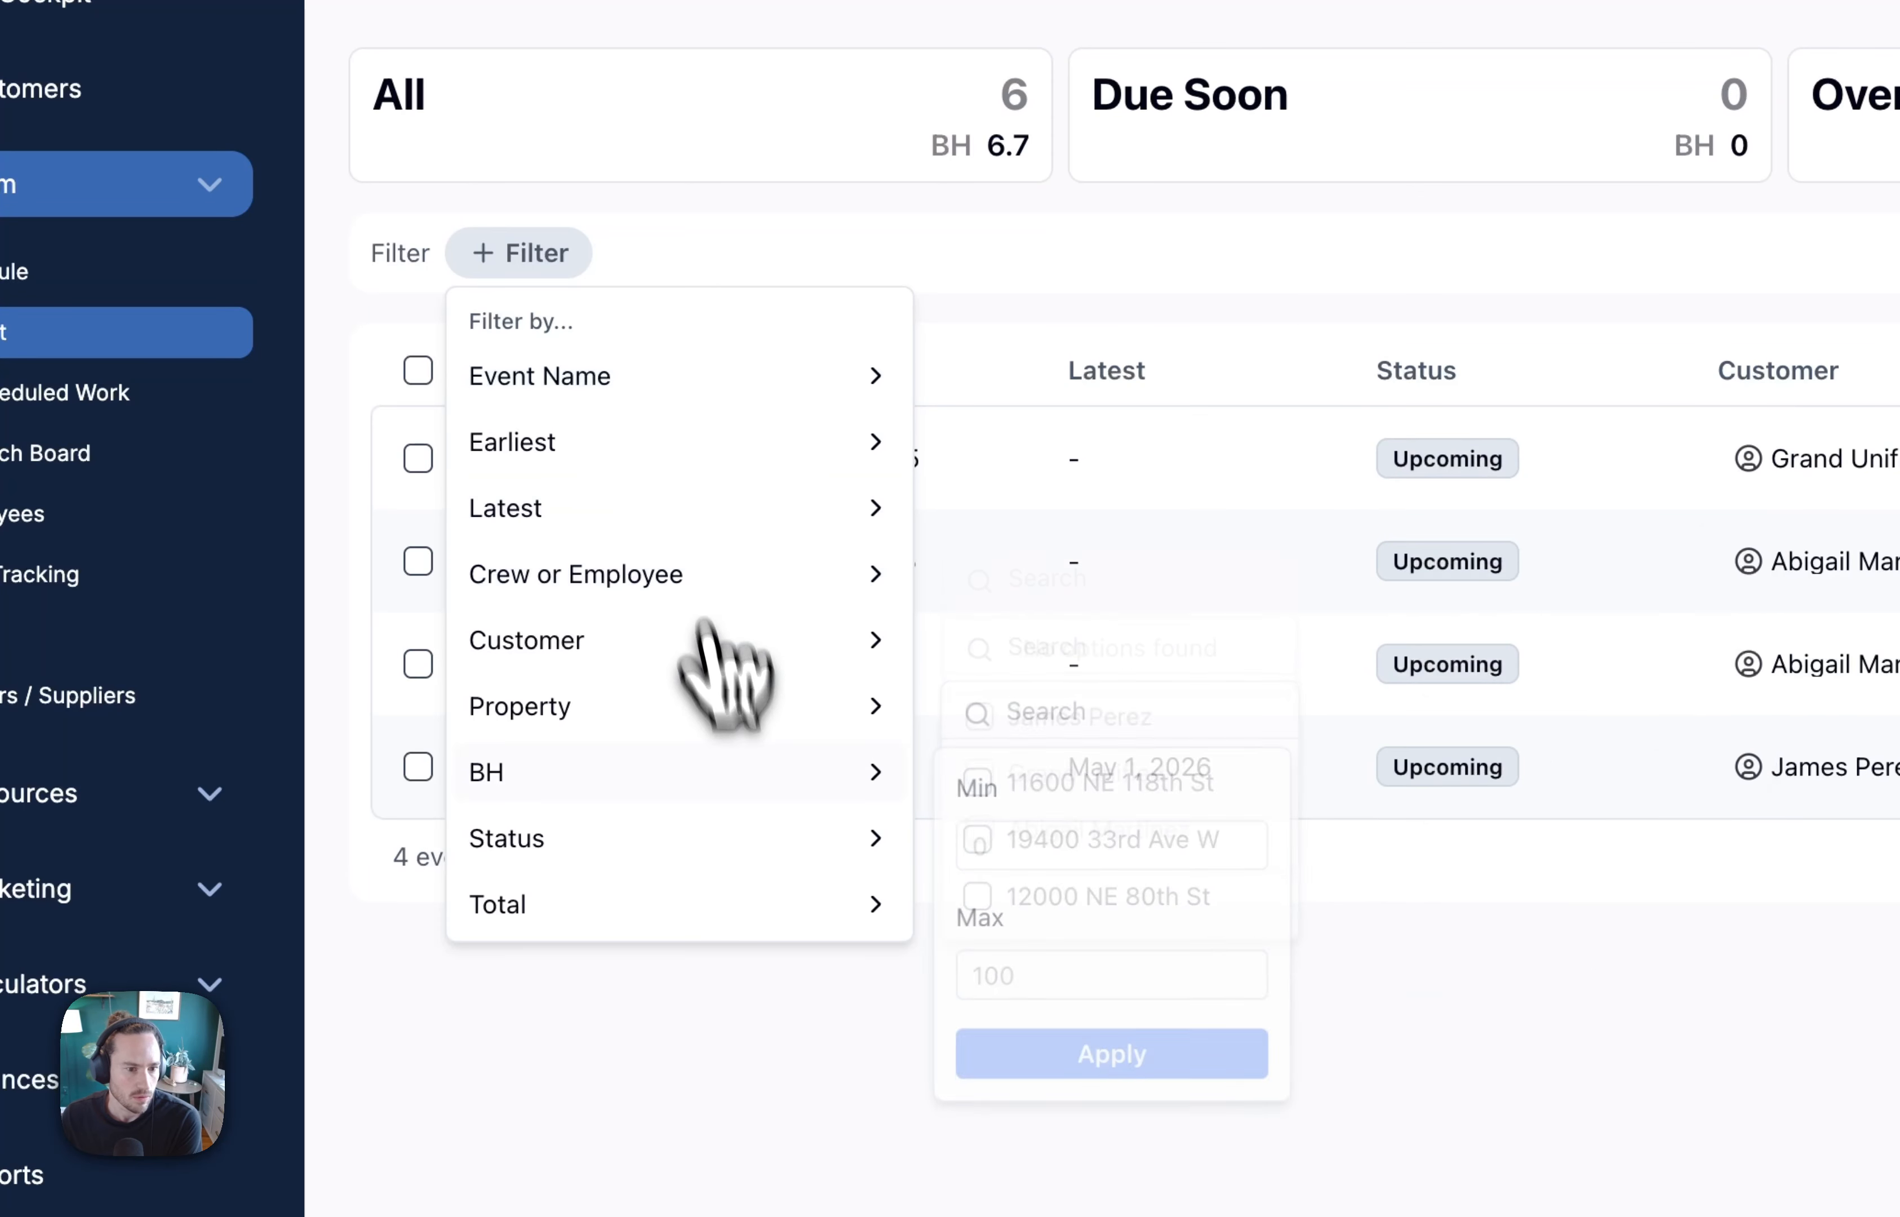
mouse_move(733, 773)
mouse_move(754, 841)
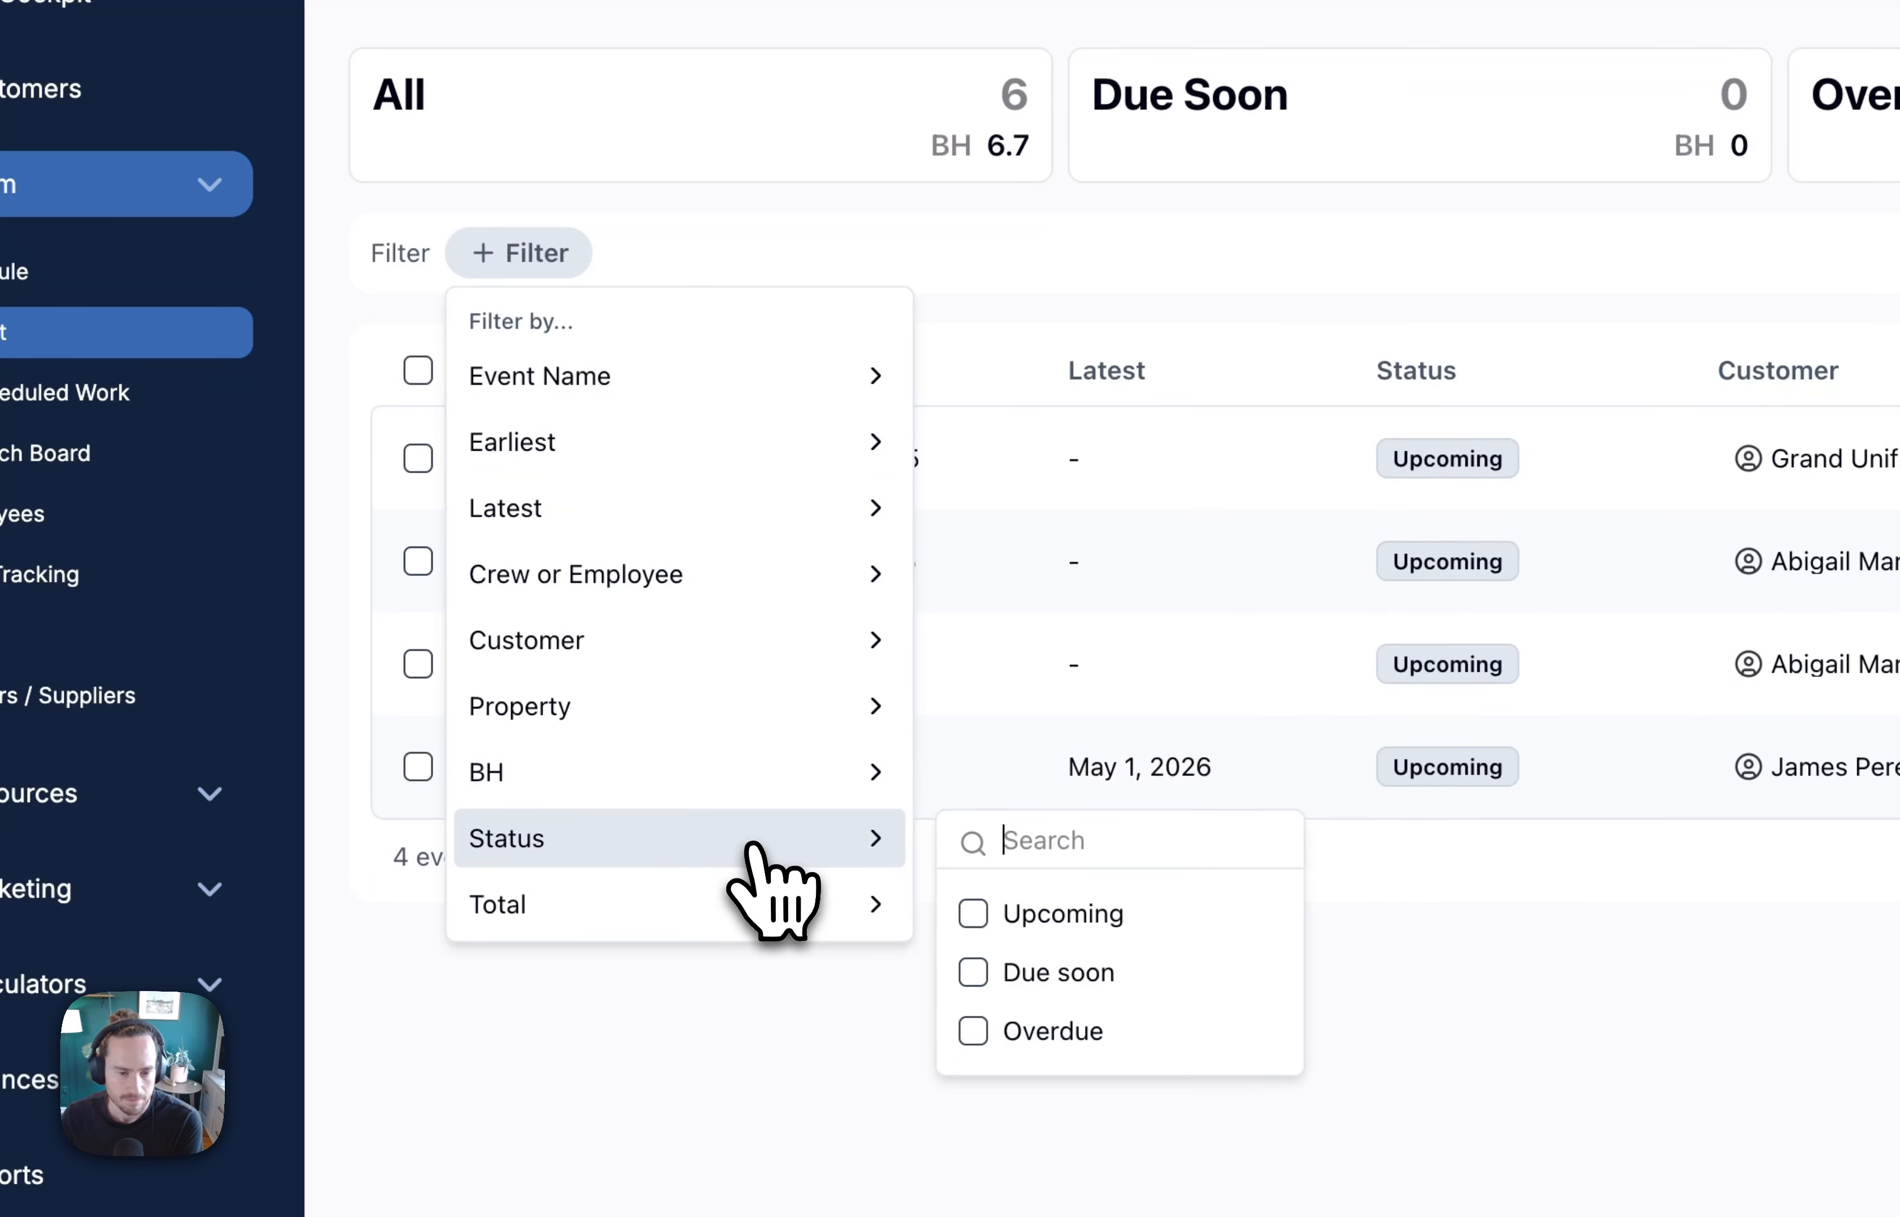
click(1353, 838)
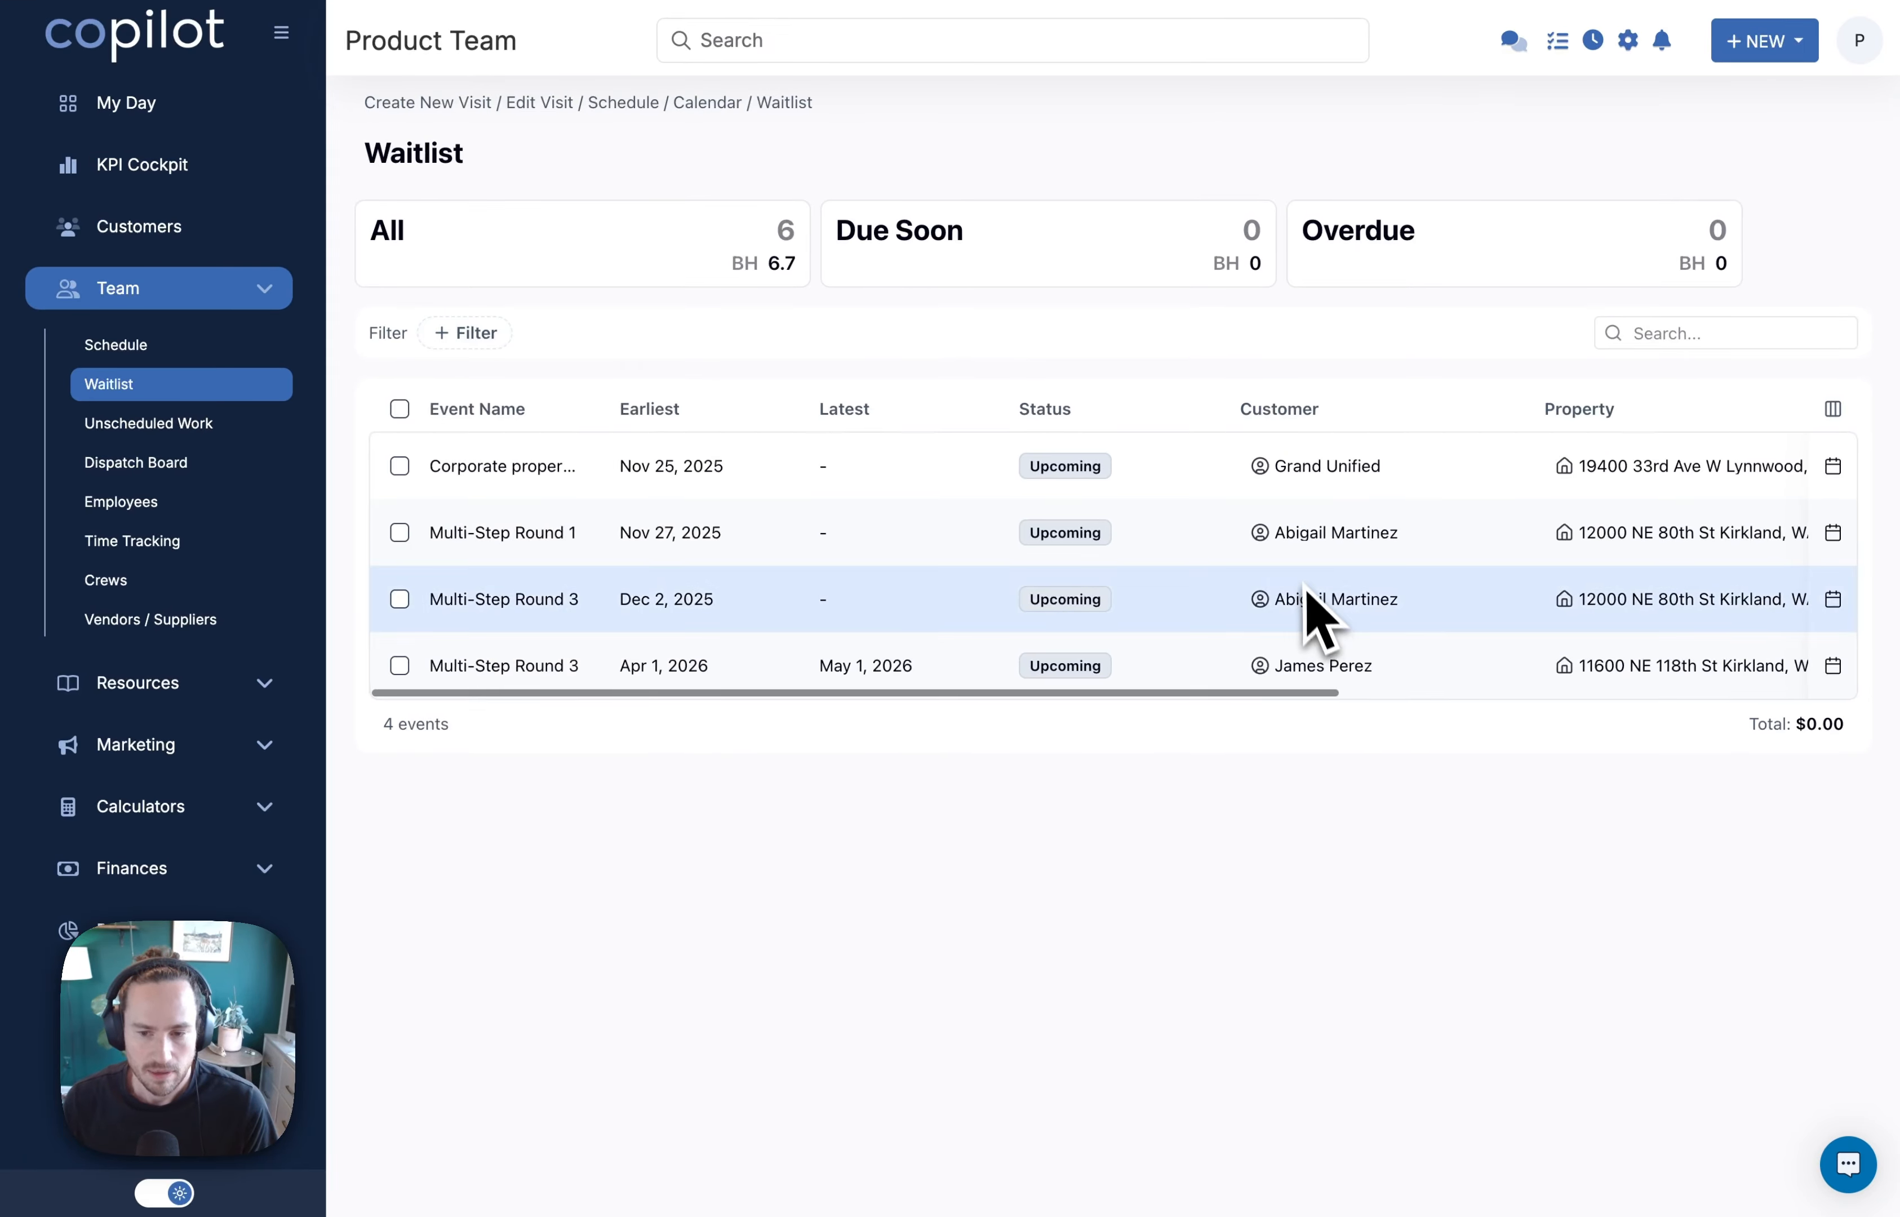
scroll(1306, 589, right, 10)
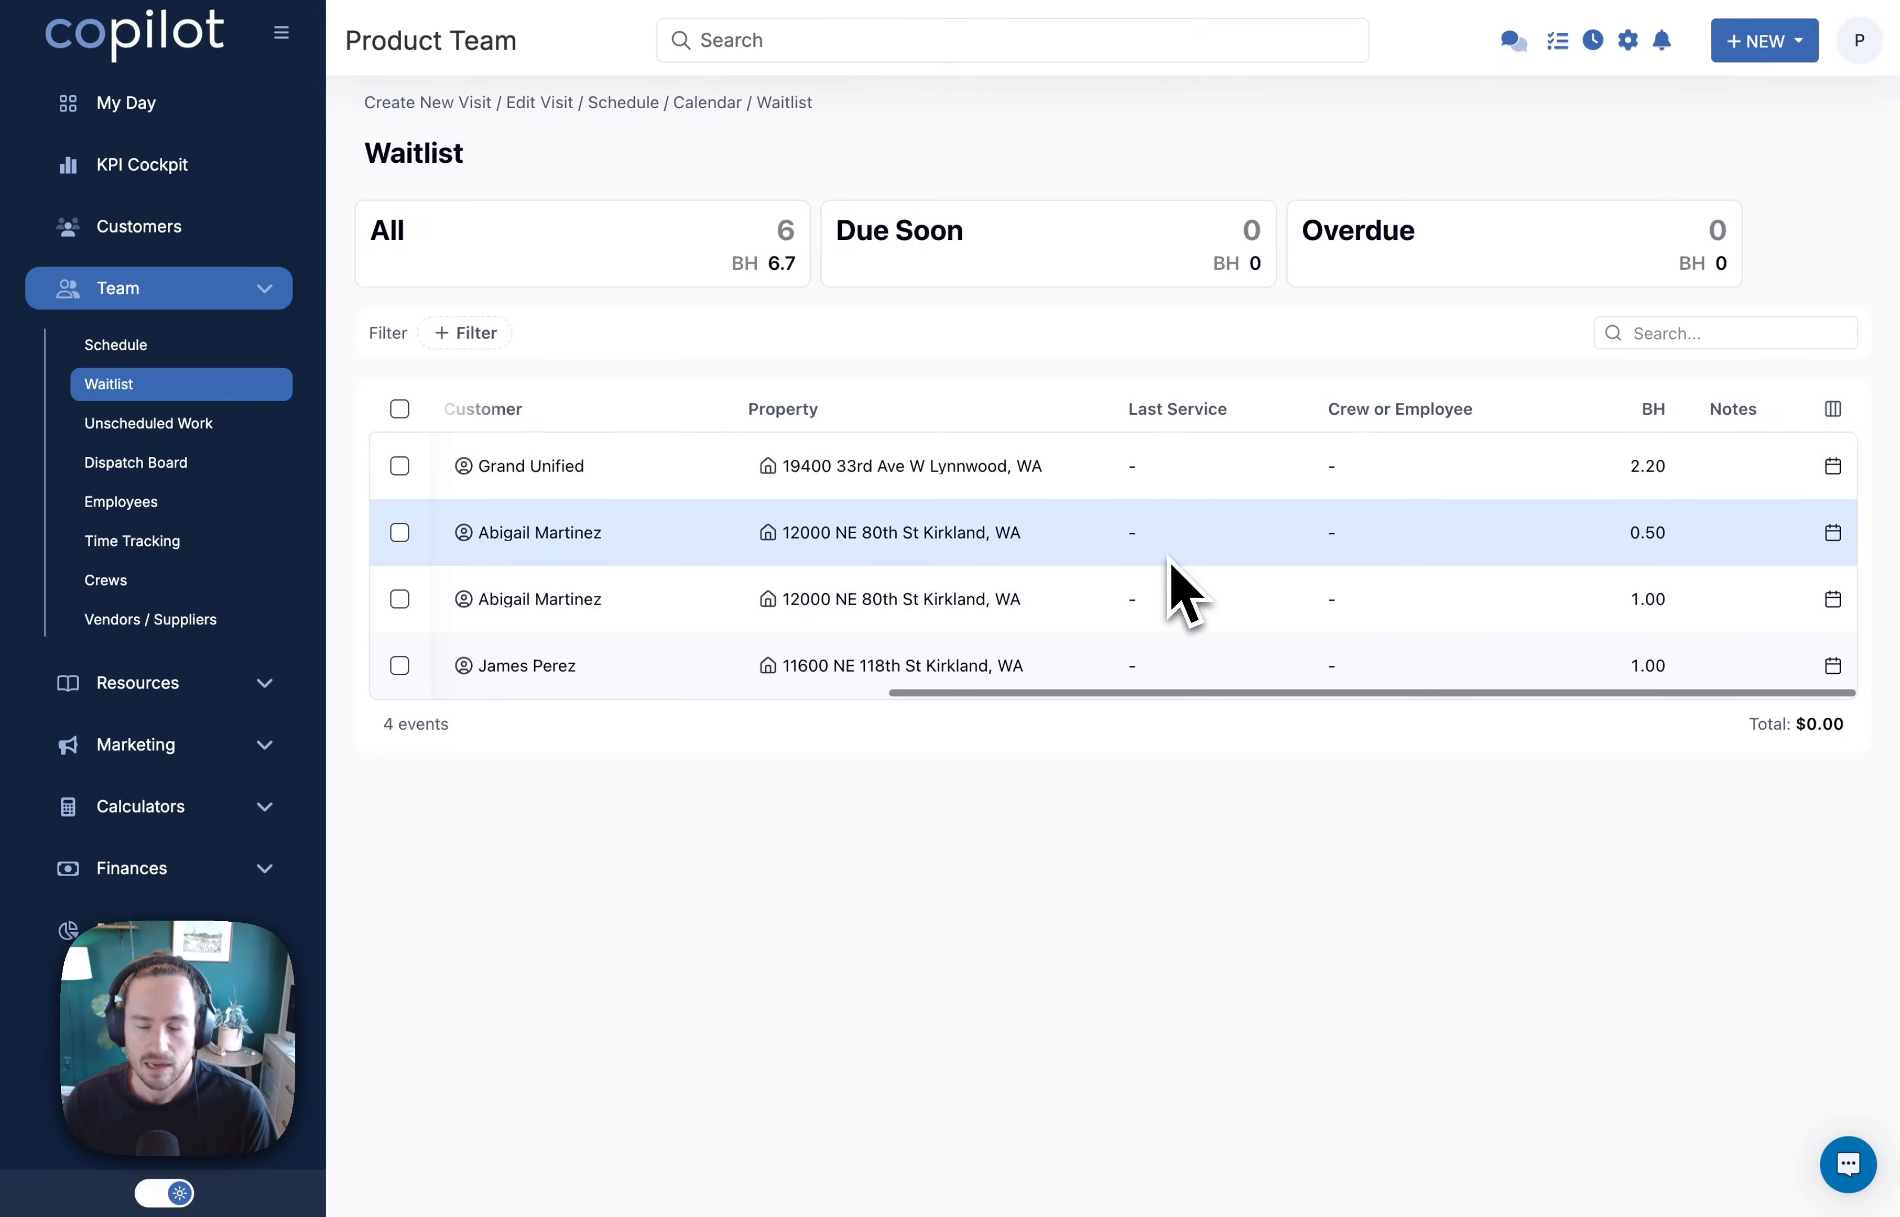
scroll(985, 607, left, 10)
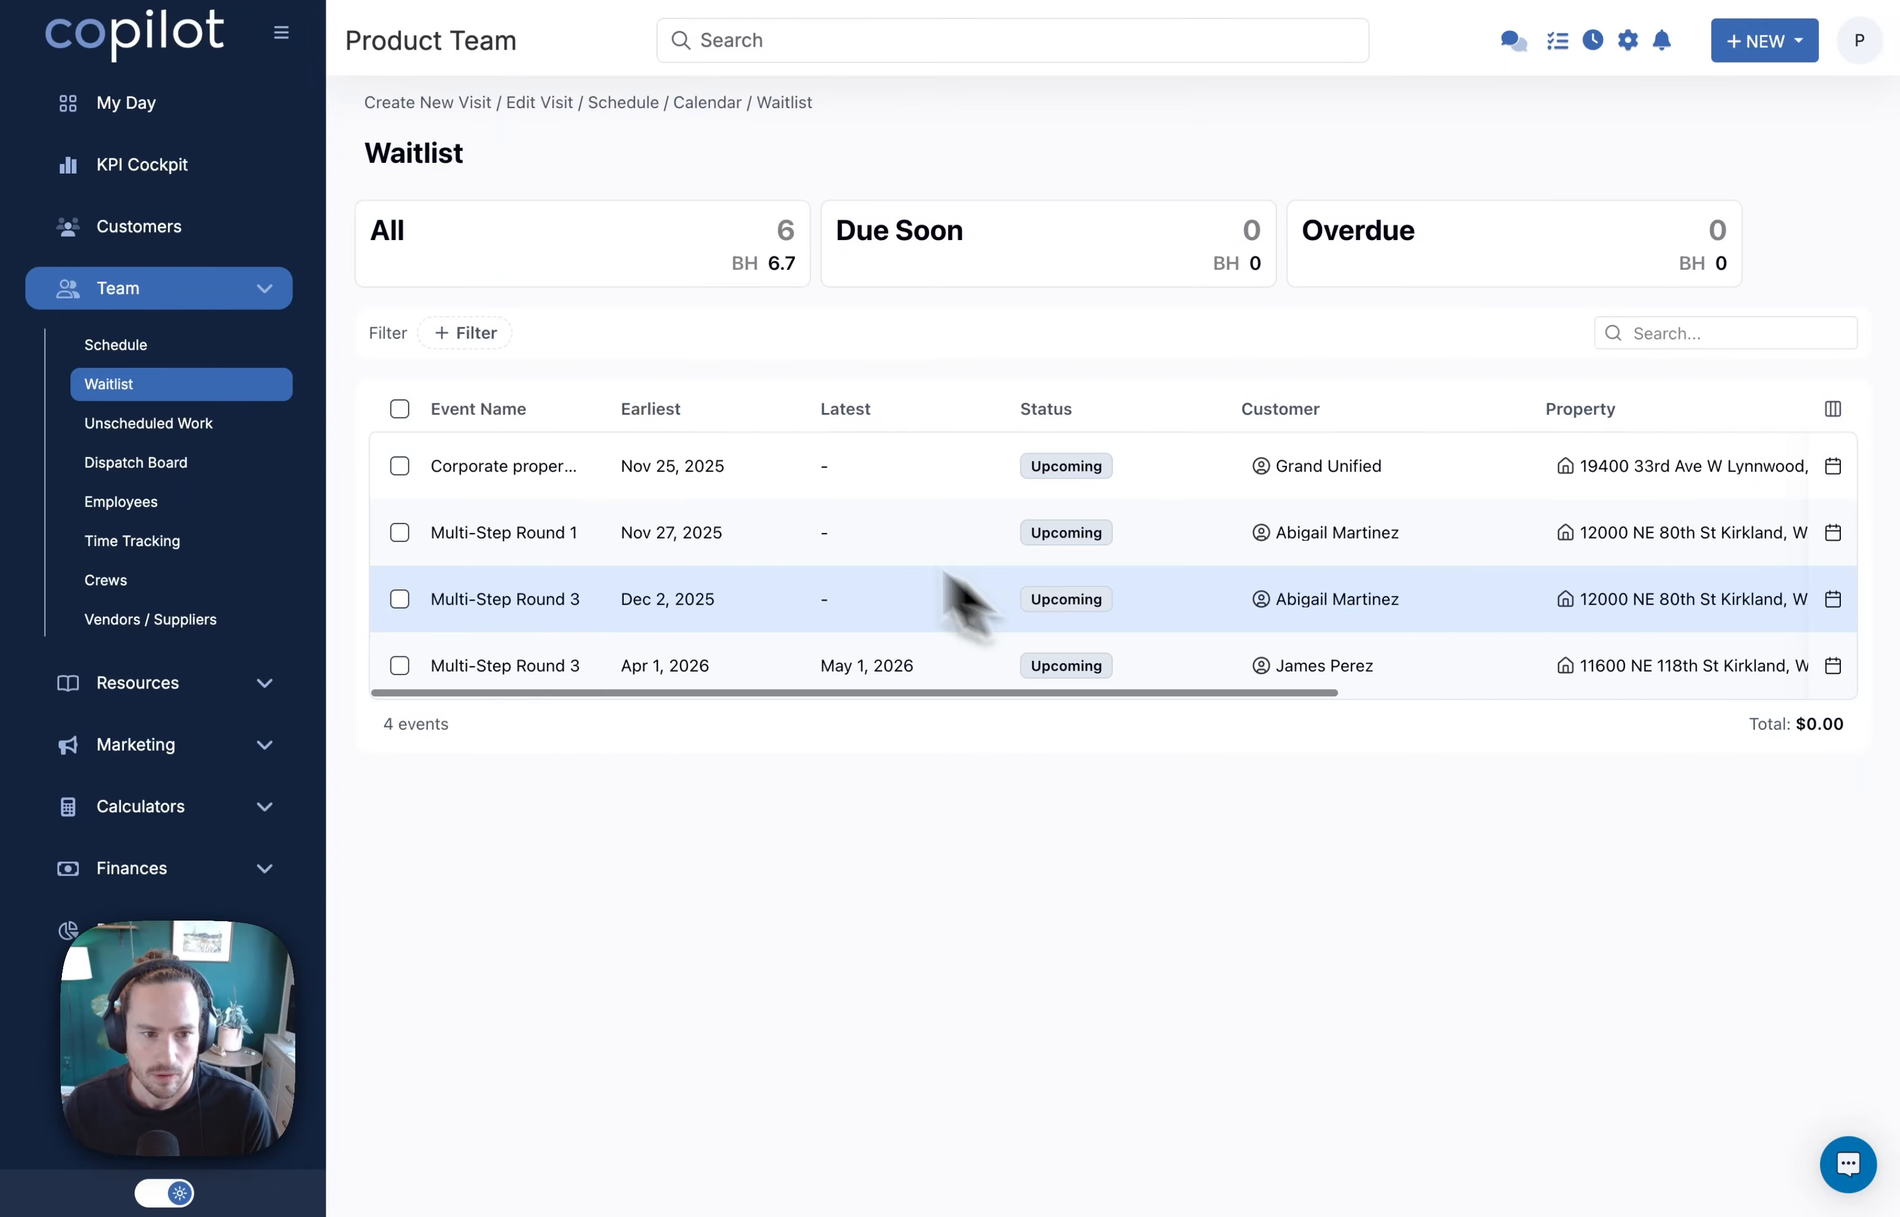
Step: Filter the waitlist to events with BH between 0 and .5 and check the BH column of the filtered list
click(465, 333)
mouse_move(537, 597)
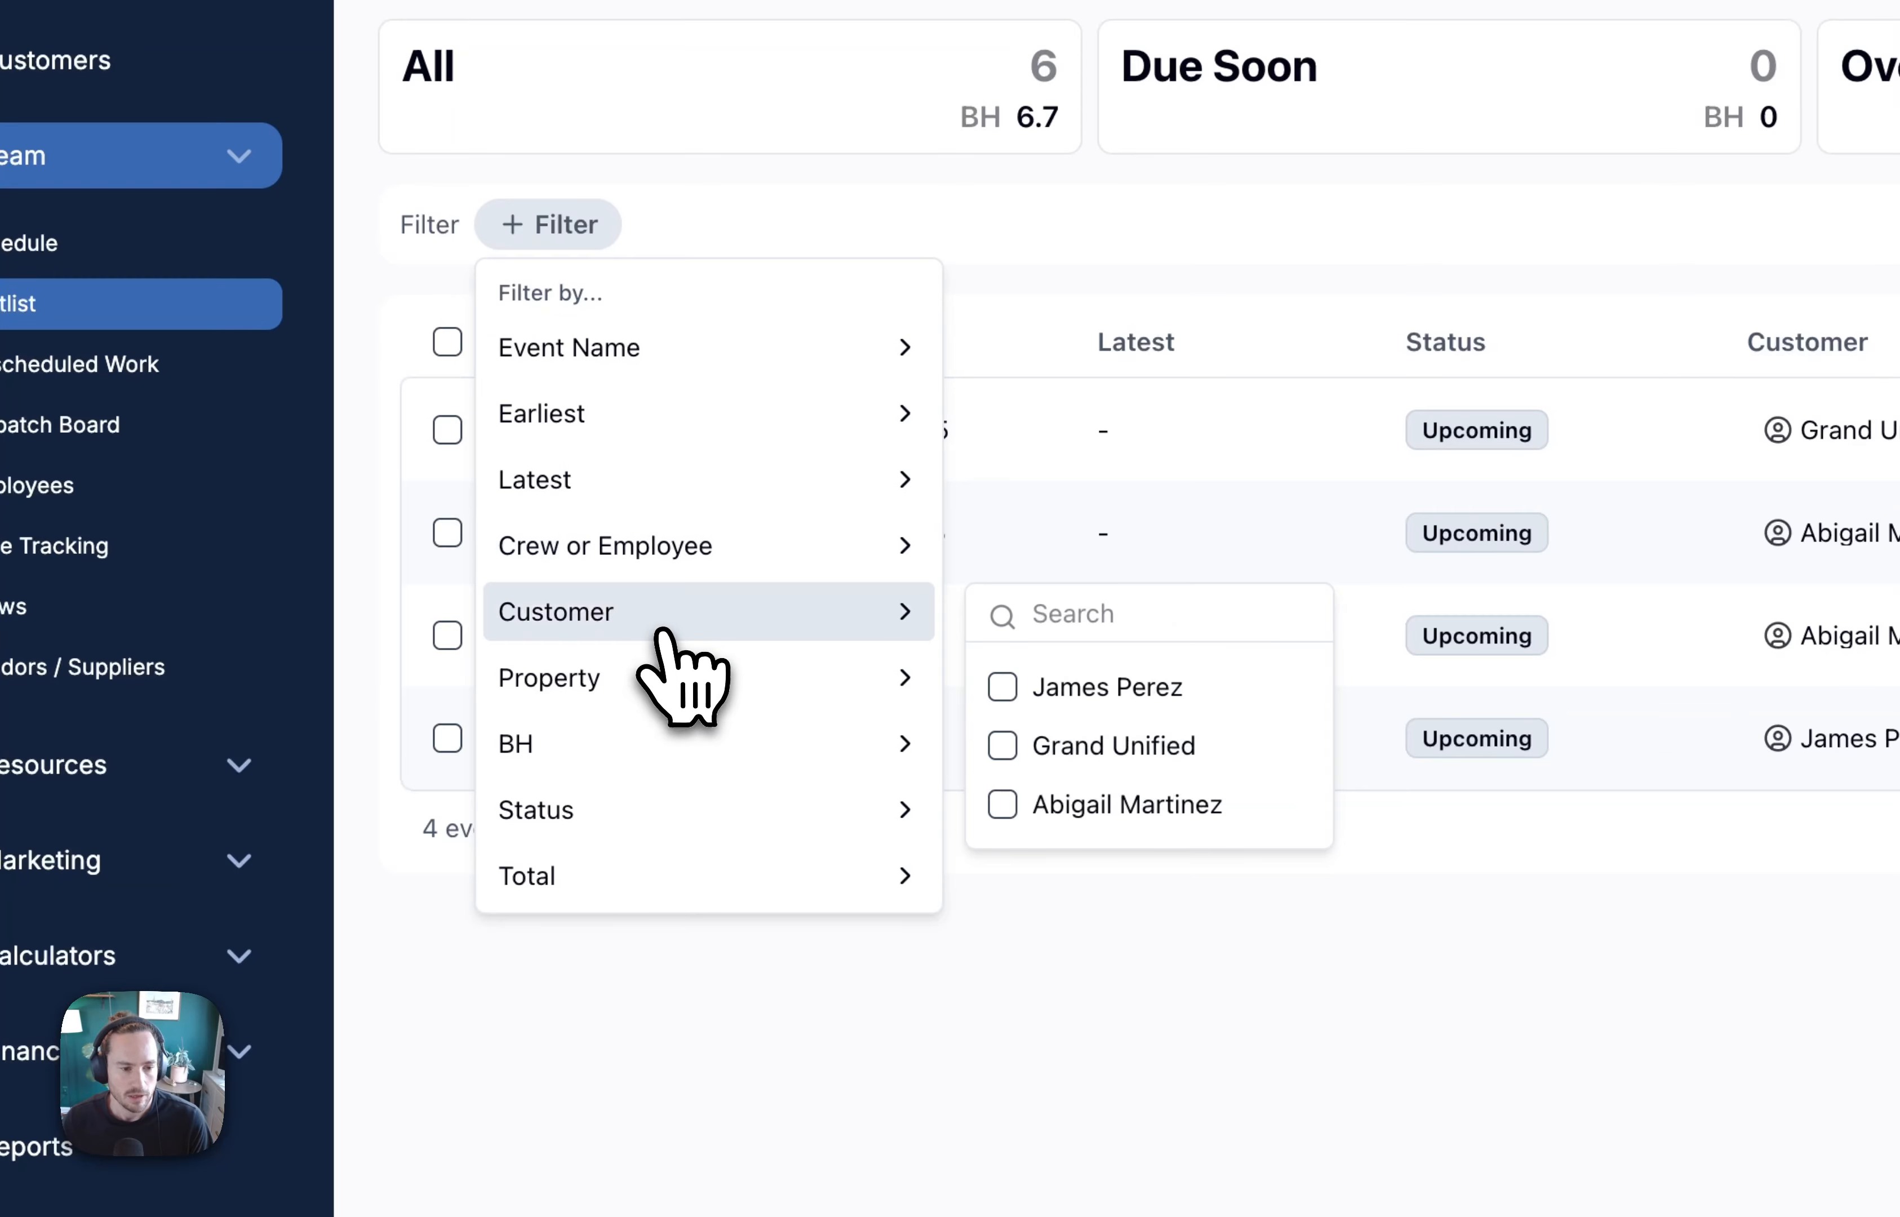
mouse_move(678, 731)
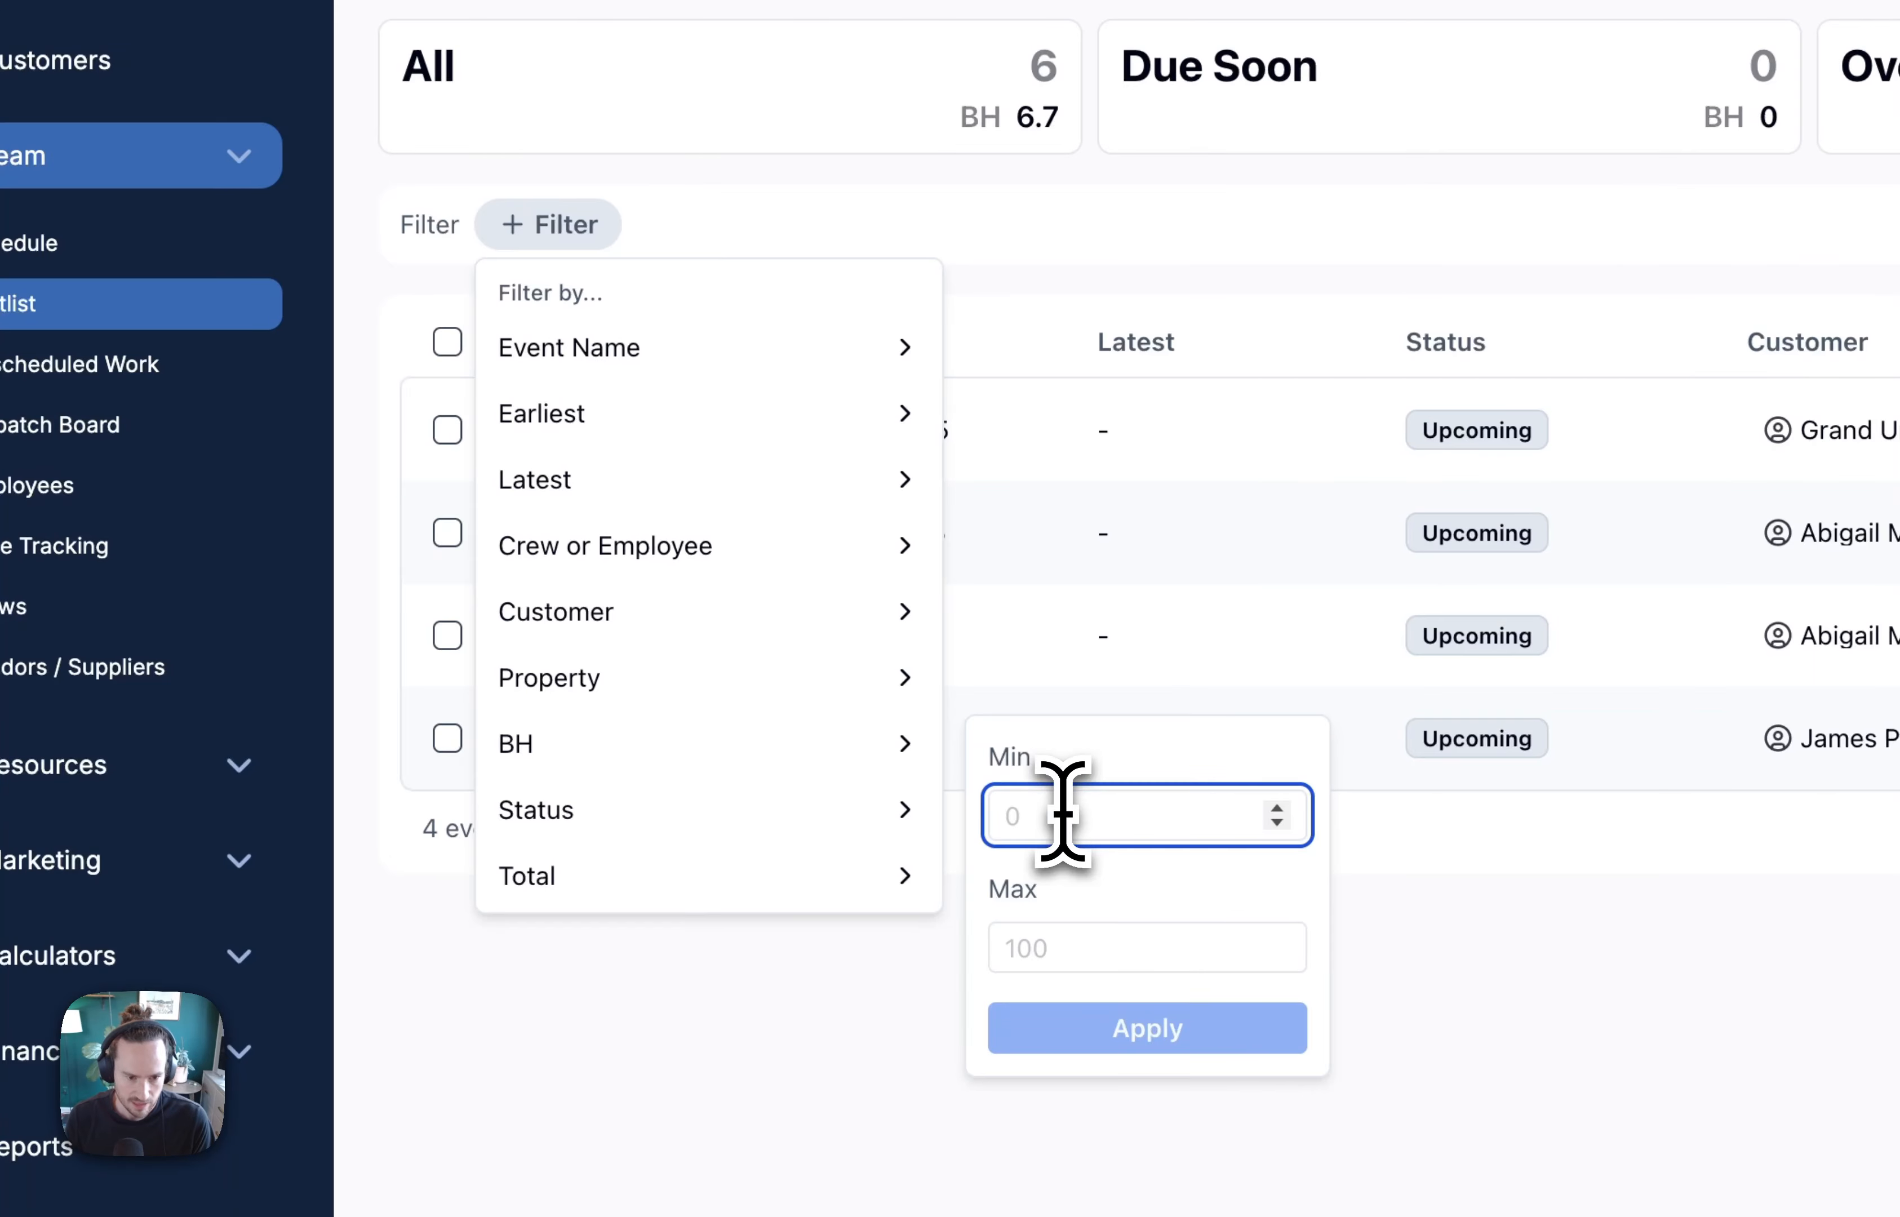
click(1090, 950)
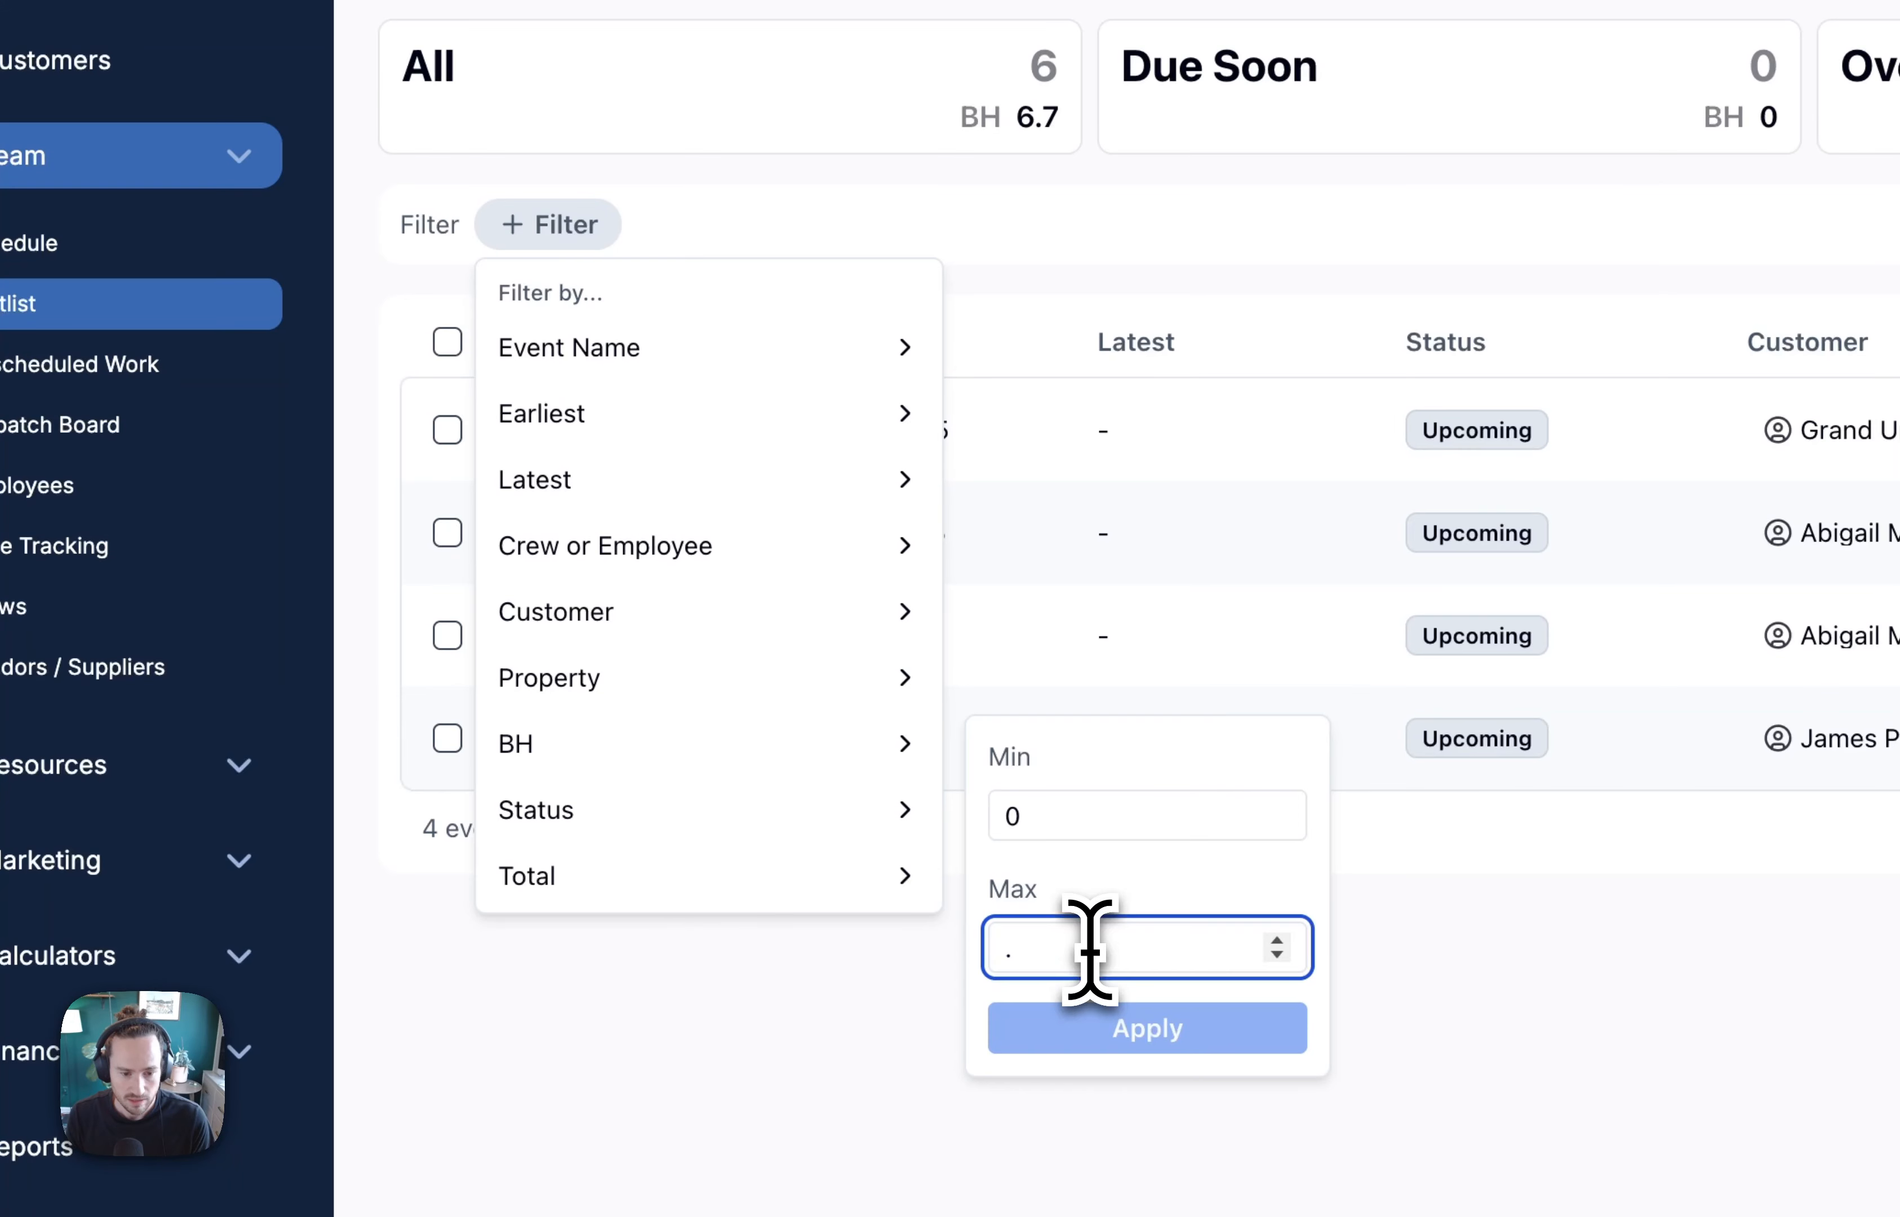
text(5)
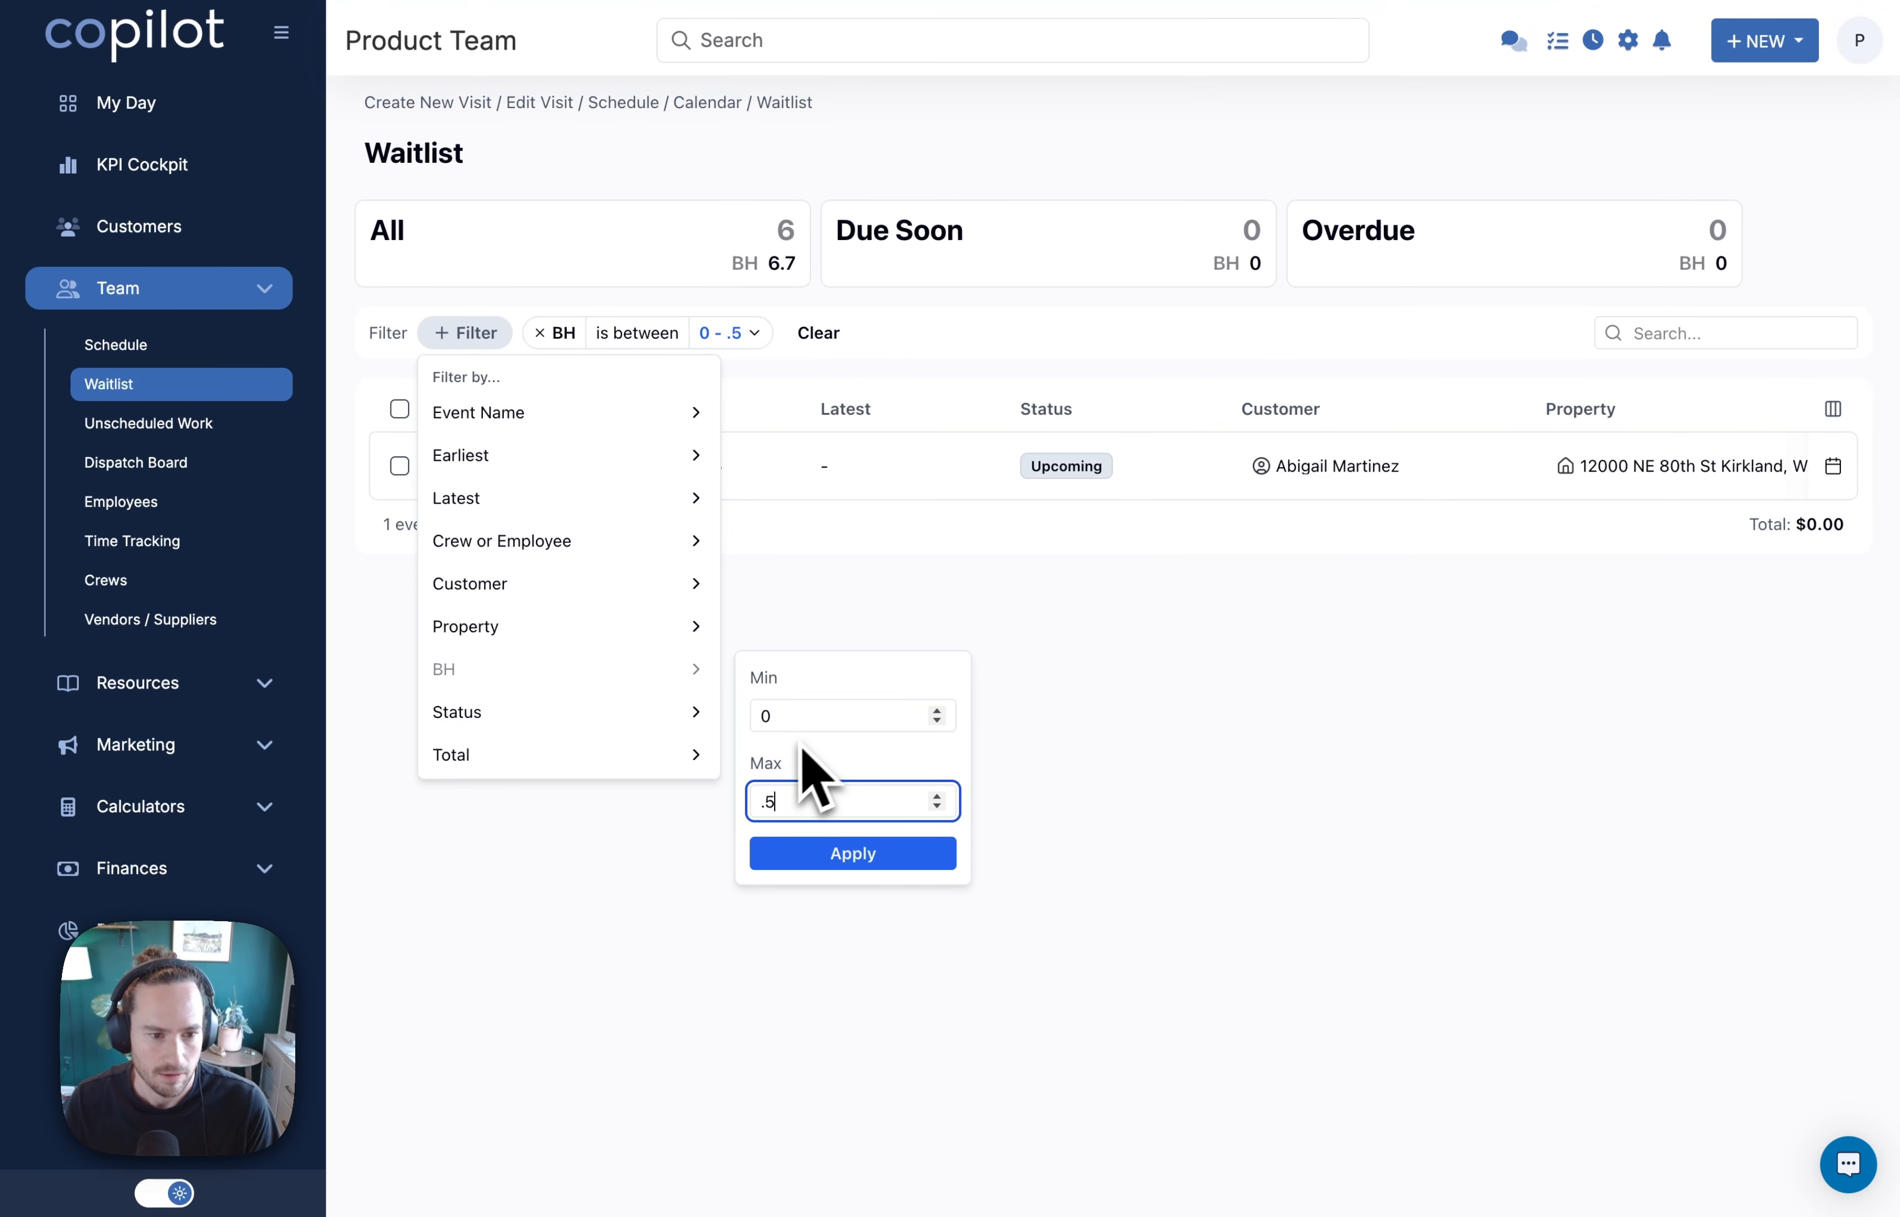
mouse_move(684, 707)
double_click(904, 328)
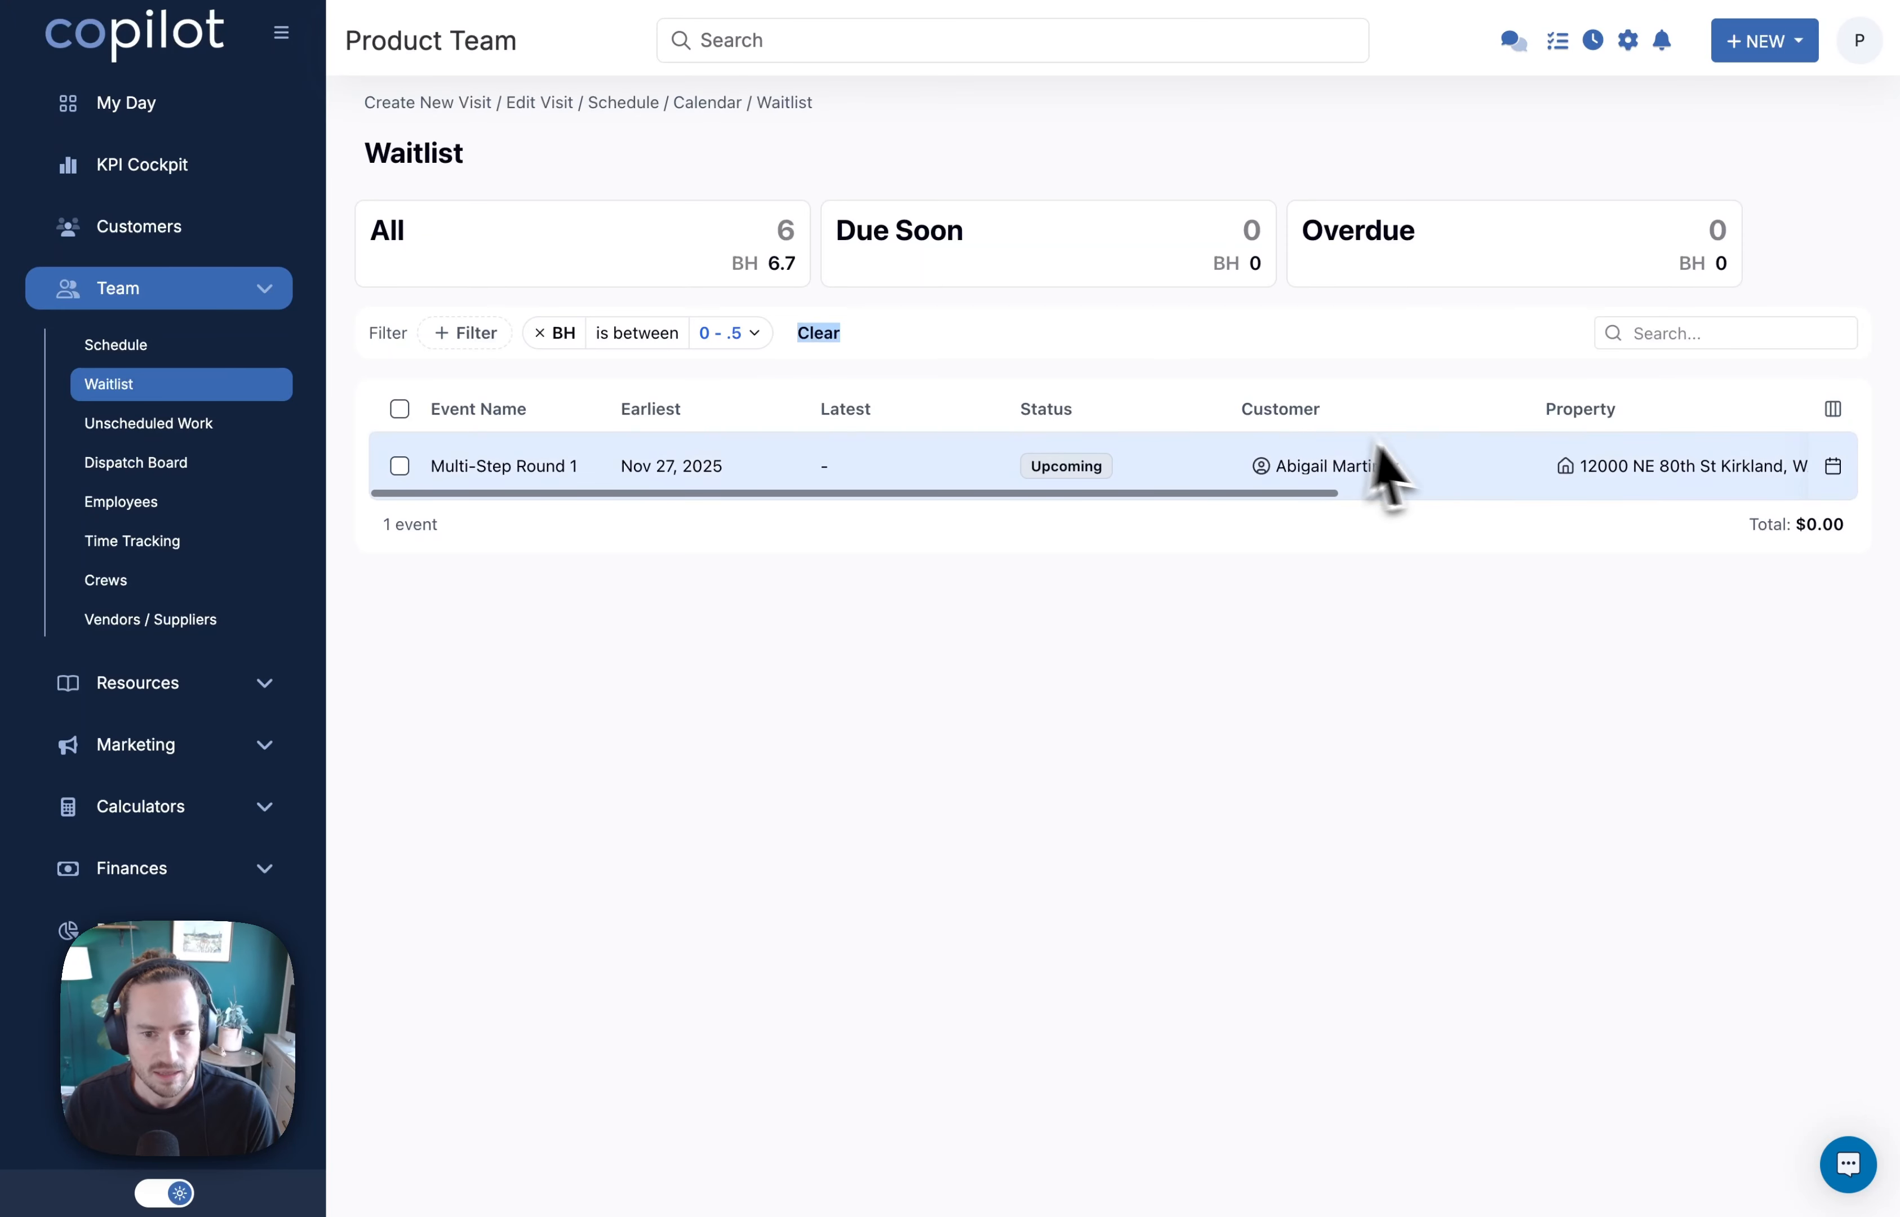
scroll(1406, 471, right, 5)
scroll(1517, 469, right, 3)
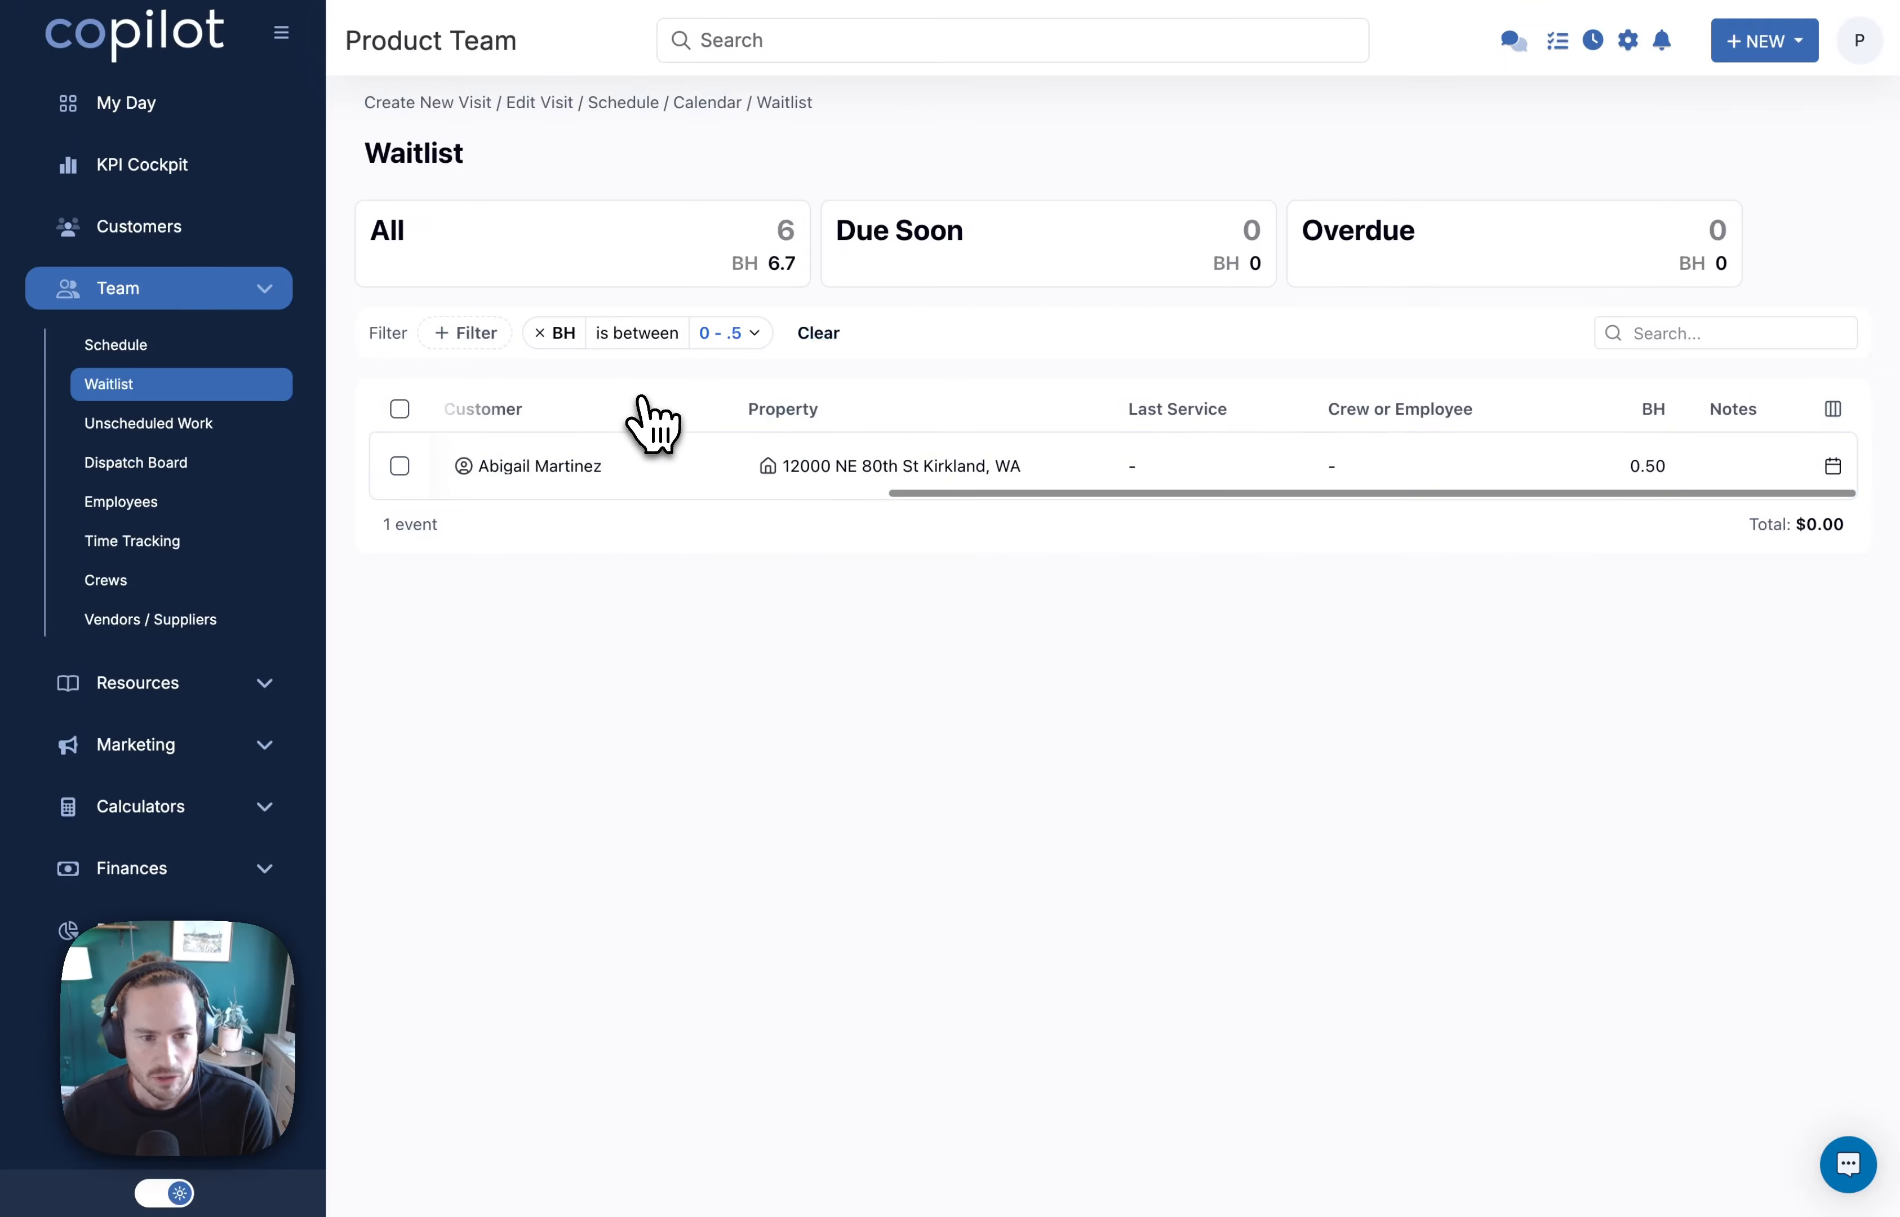
scroll(587, 479, left, 5)
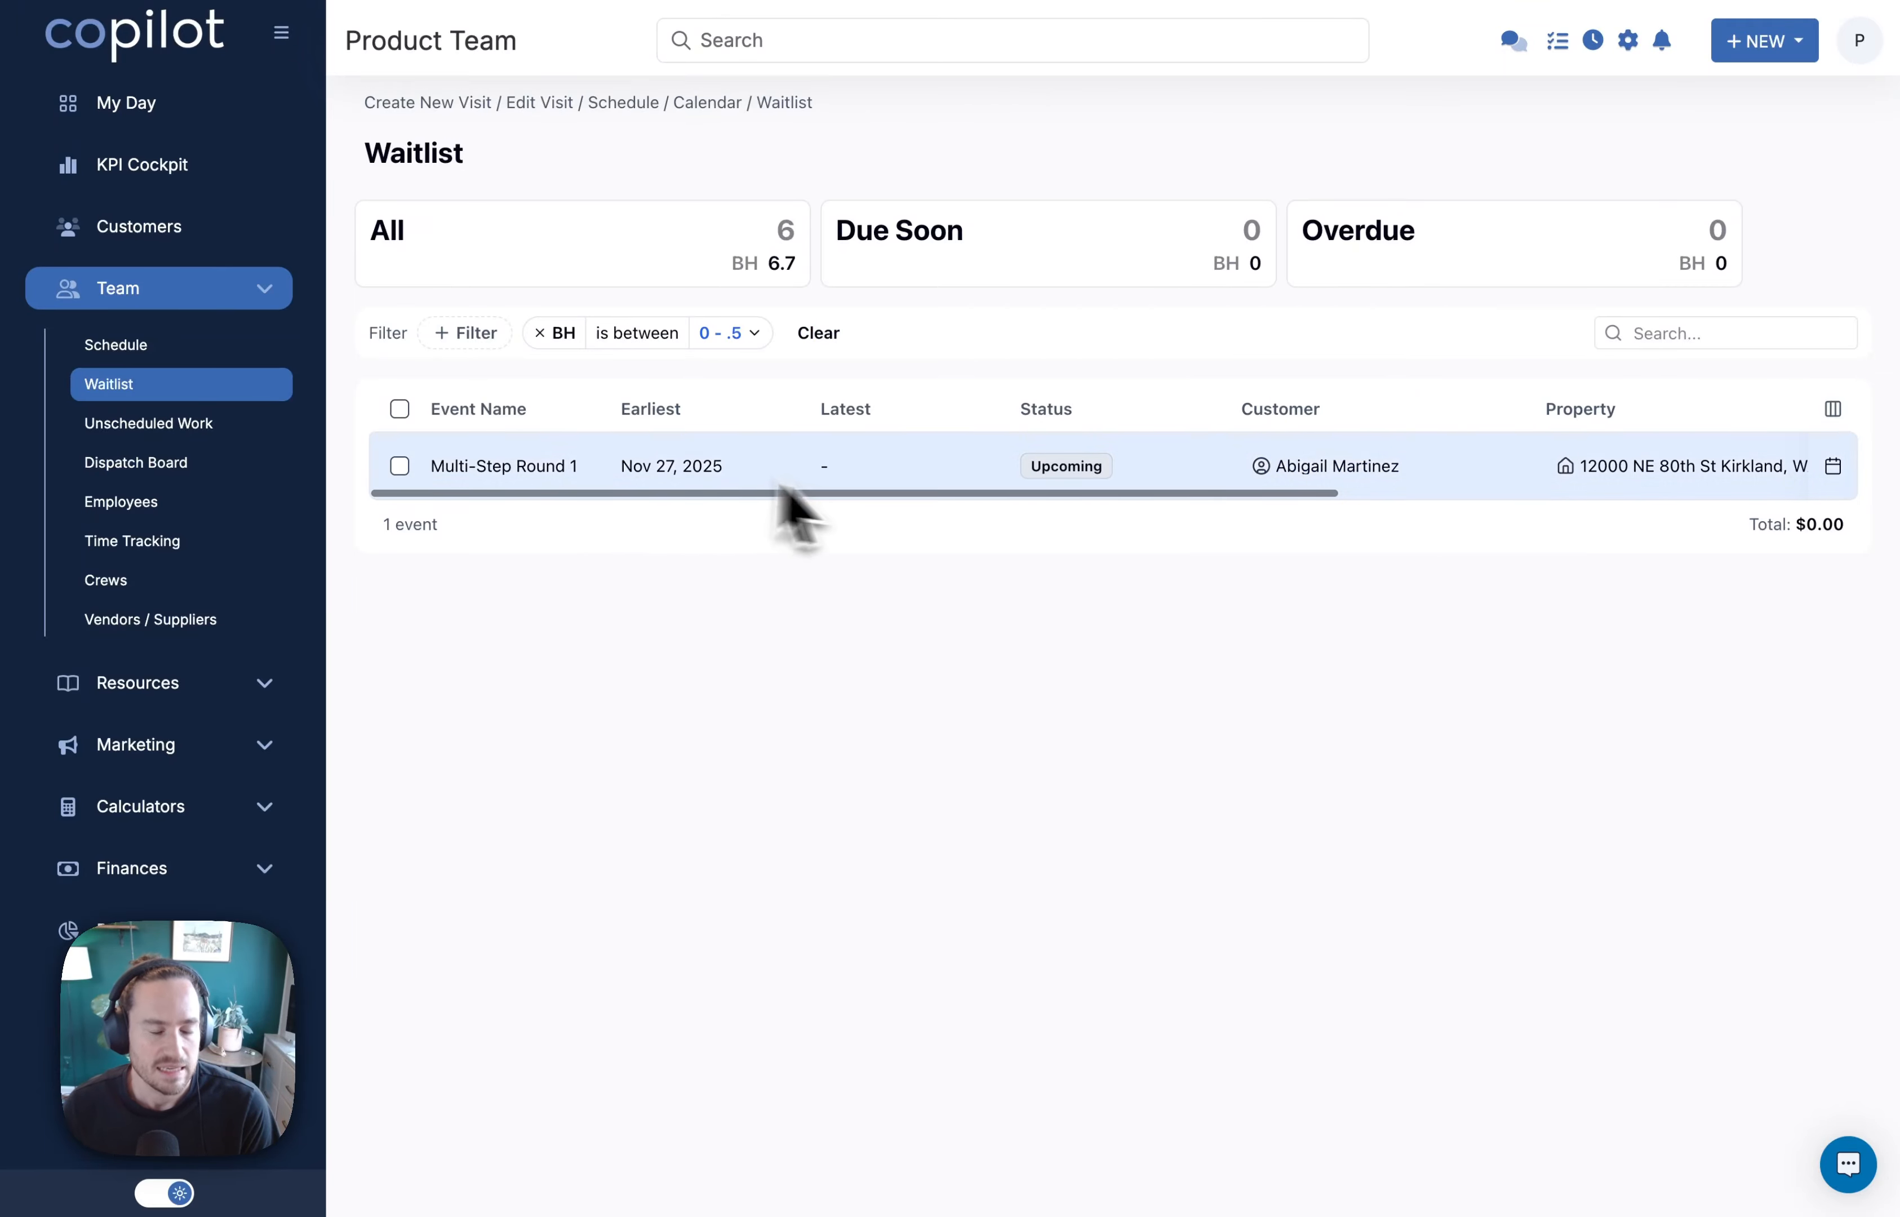
Step: Remove the BH filter from the waitlist and review the BH column for all events
click(540, 332)
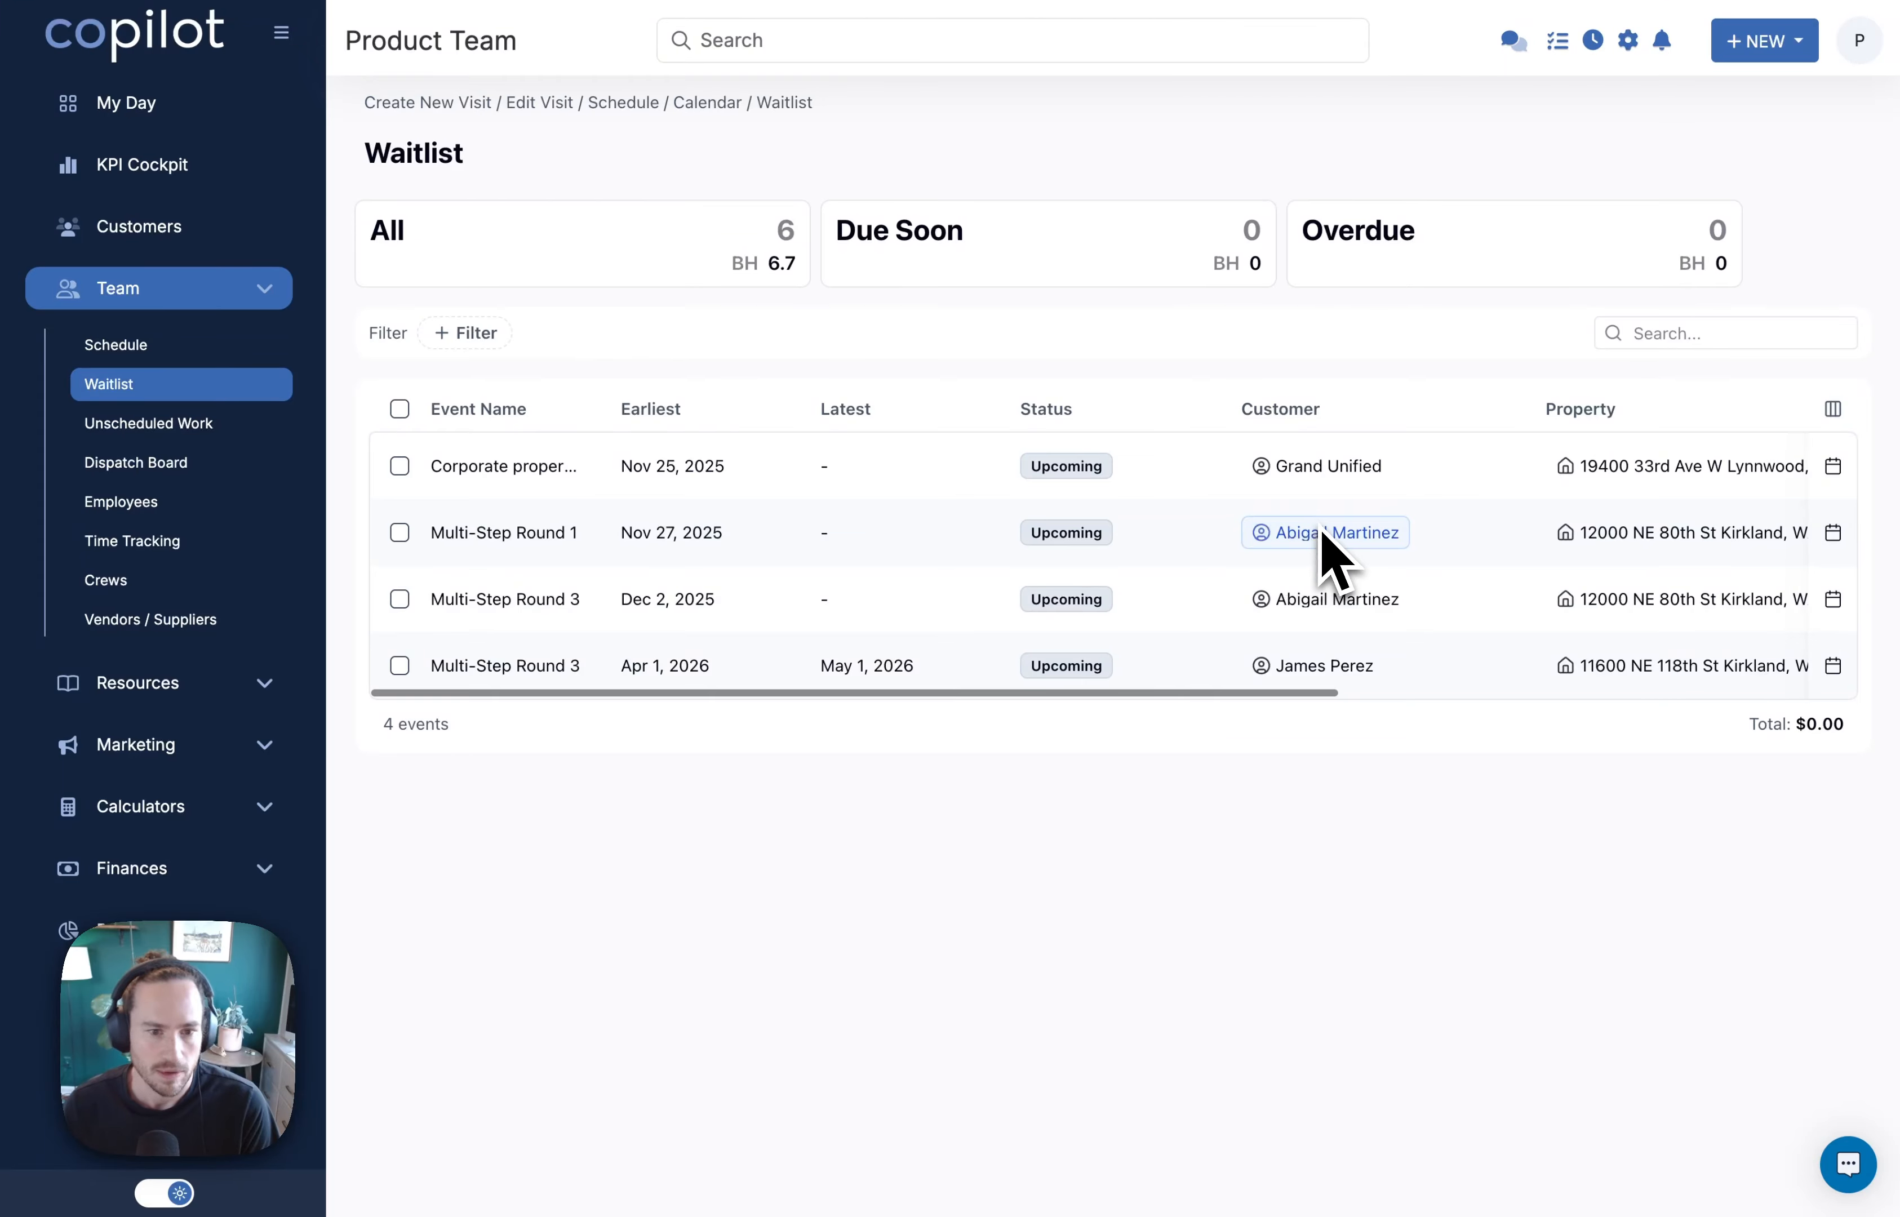
scroll(695, 571, right, 10)
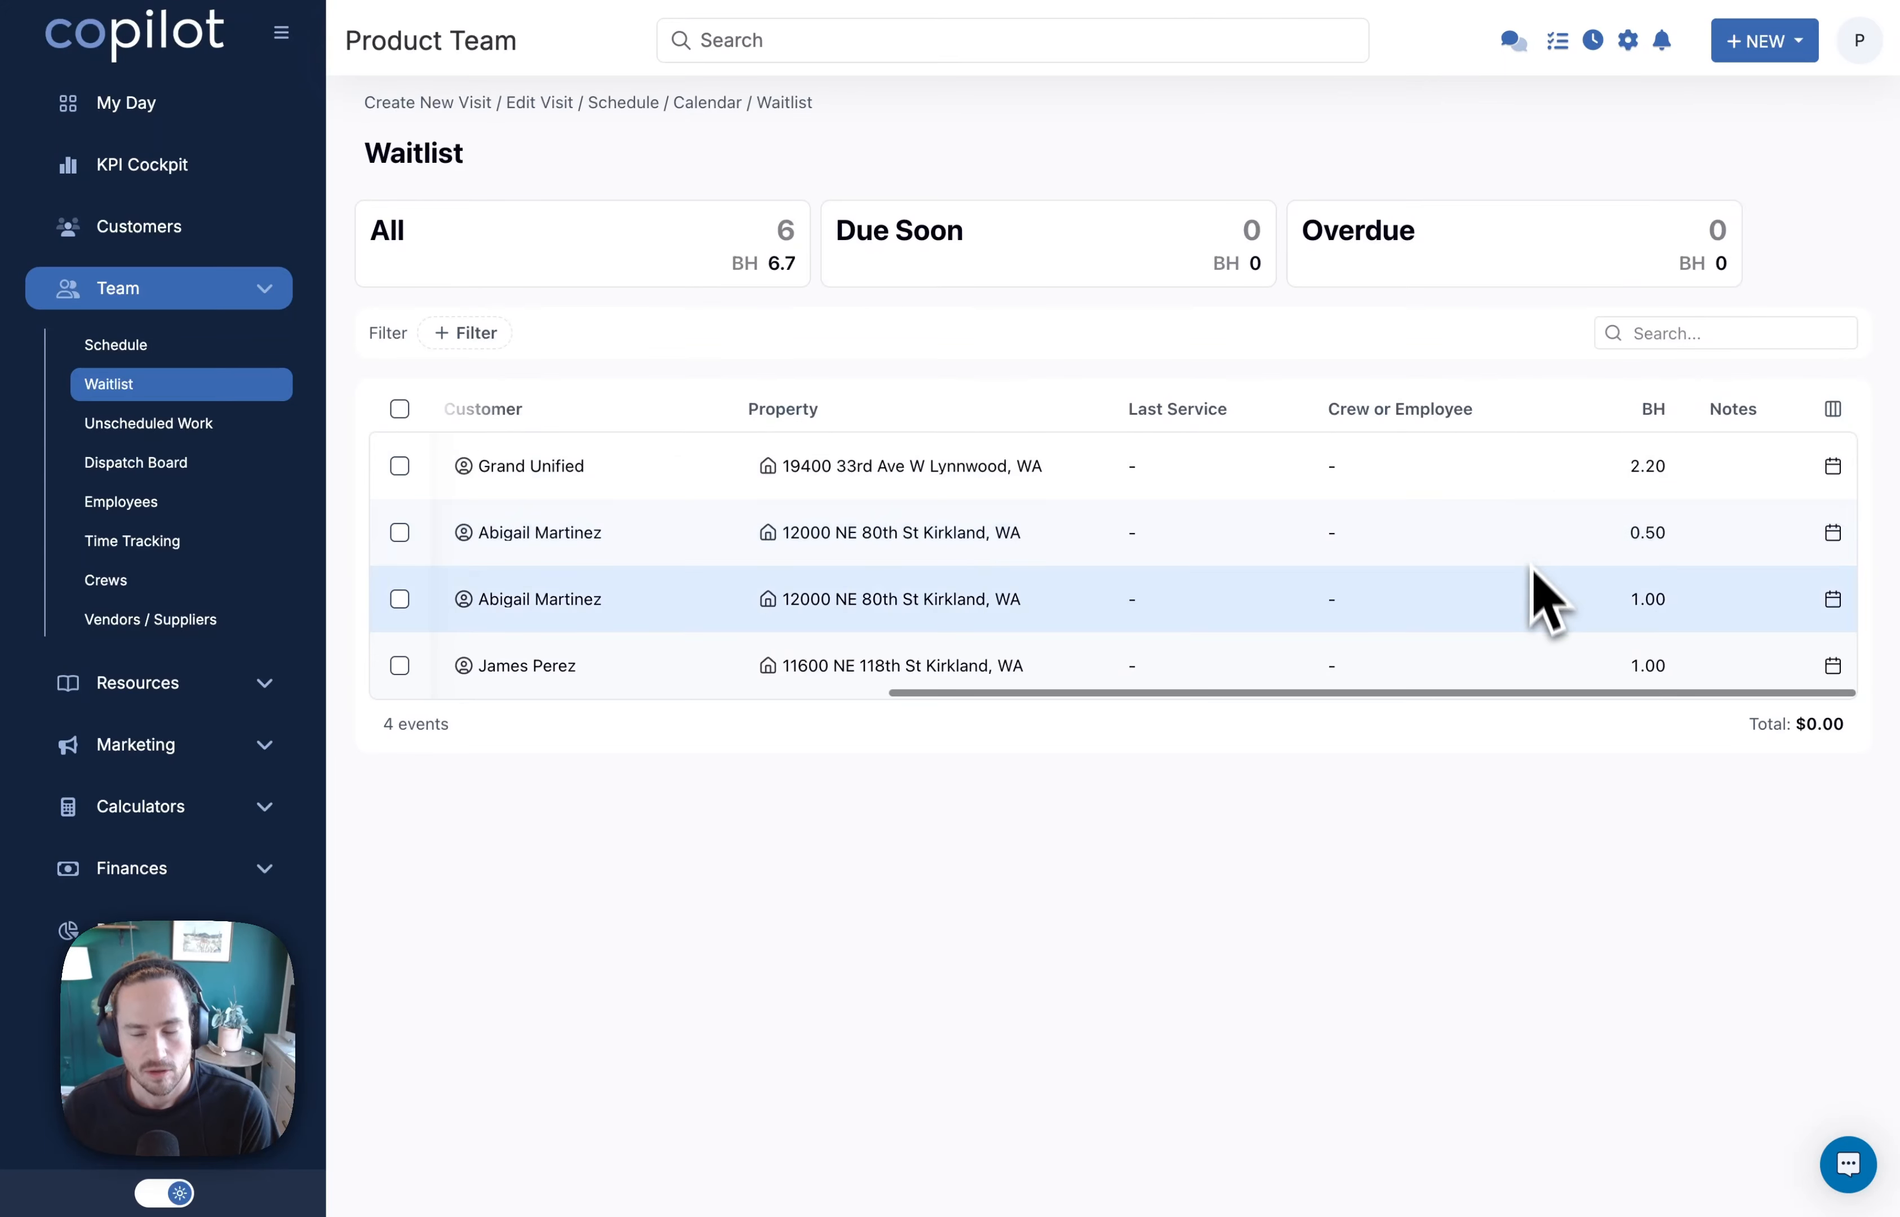
scroll(1324, 478, left, 1)
scroll(1326, 479, left, 10)
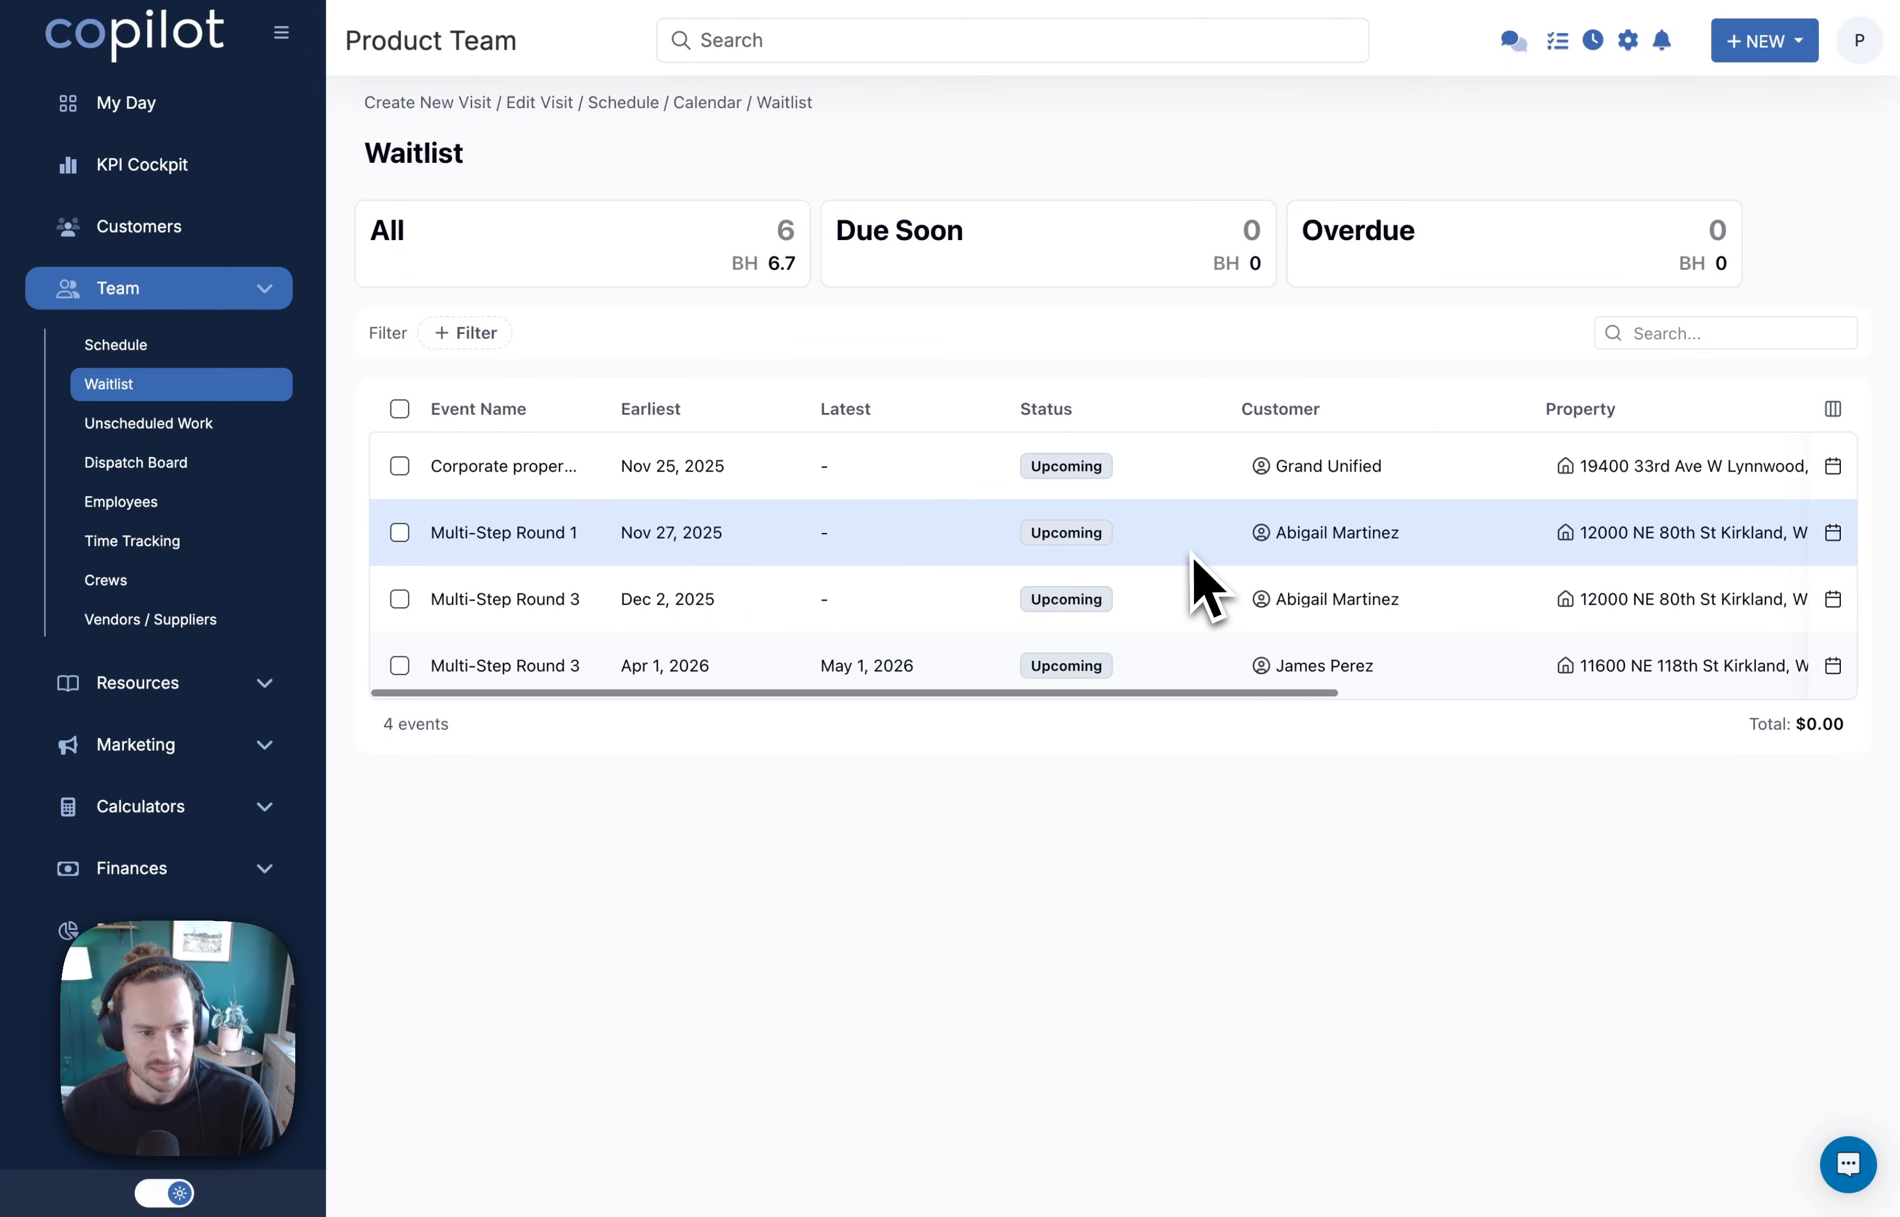